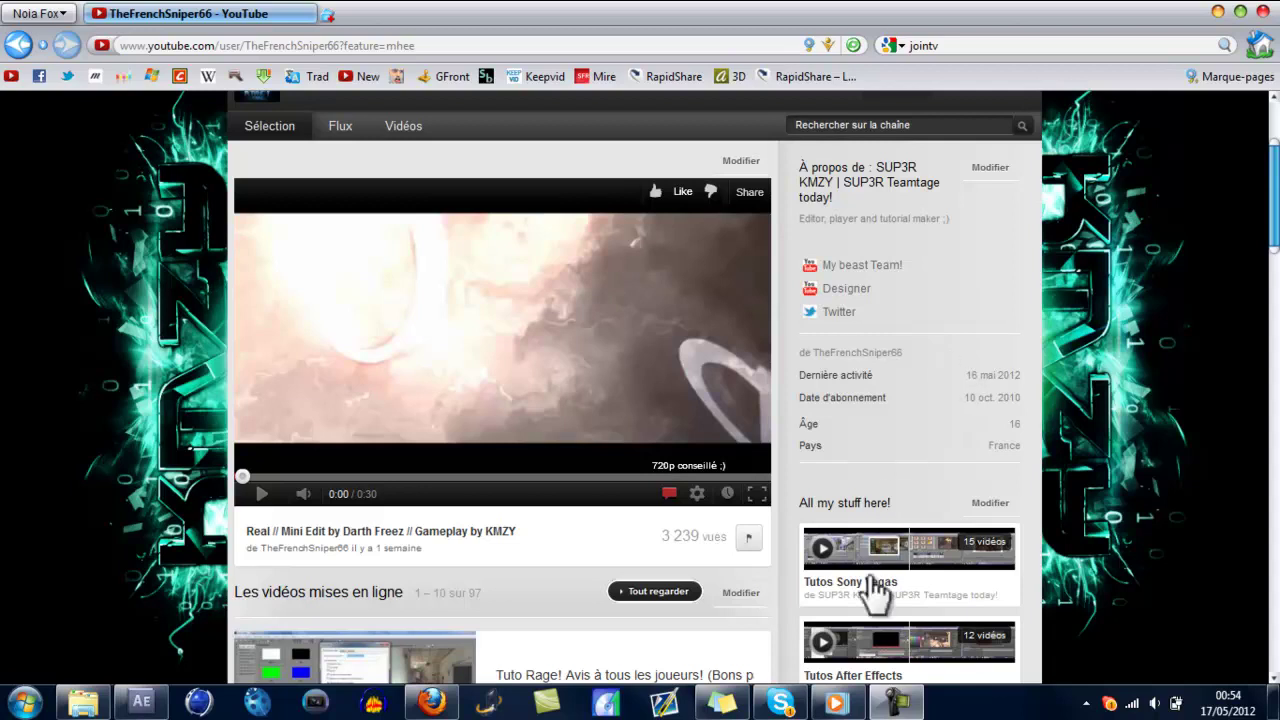
Step: Switch to Windows Media Player, lower the volume and play the FINAL TEAMTAGE video to review its transition between clips around 02:41
mouse_move(838, 703)
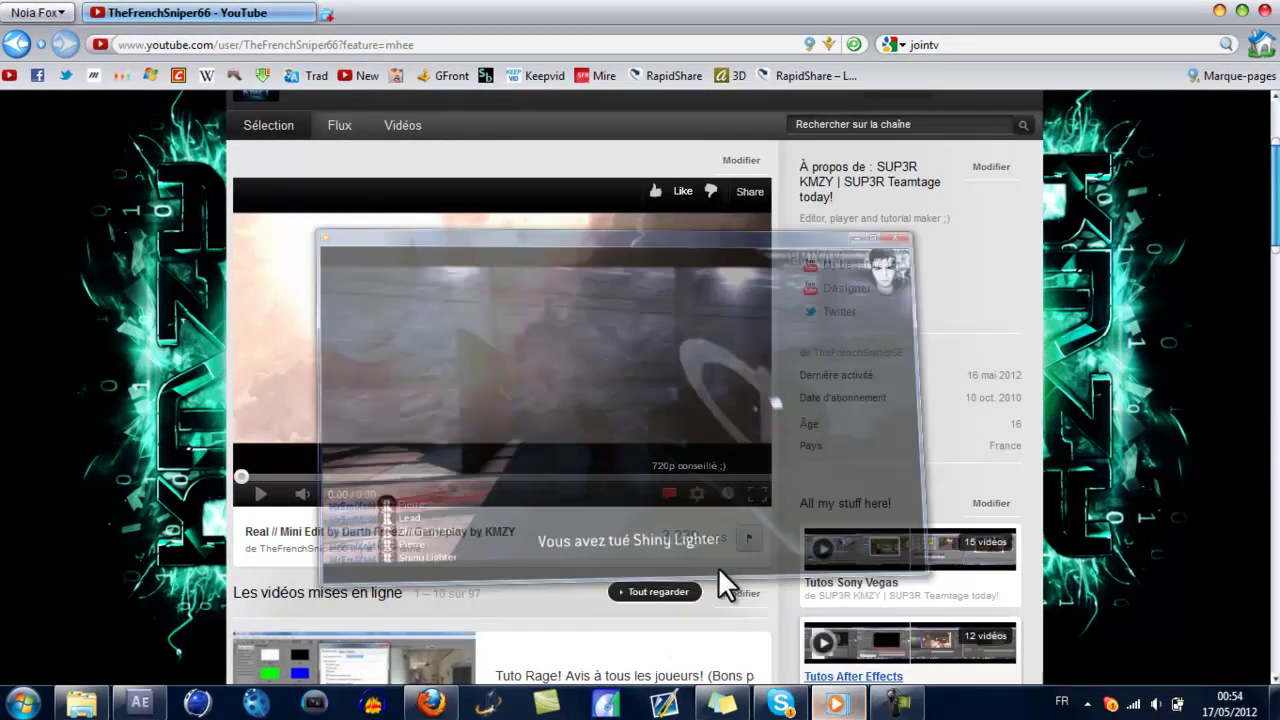
click(730, 568)
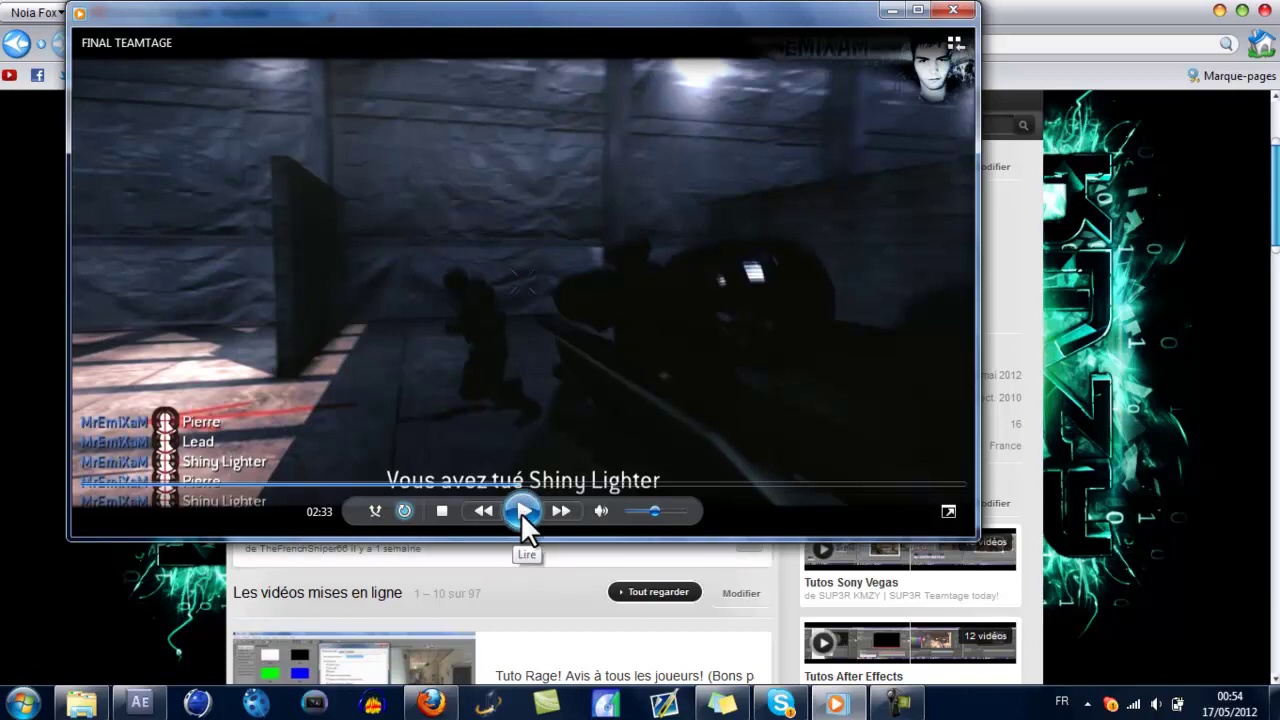
click(524, 514)
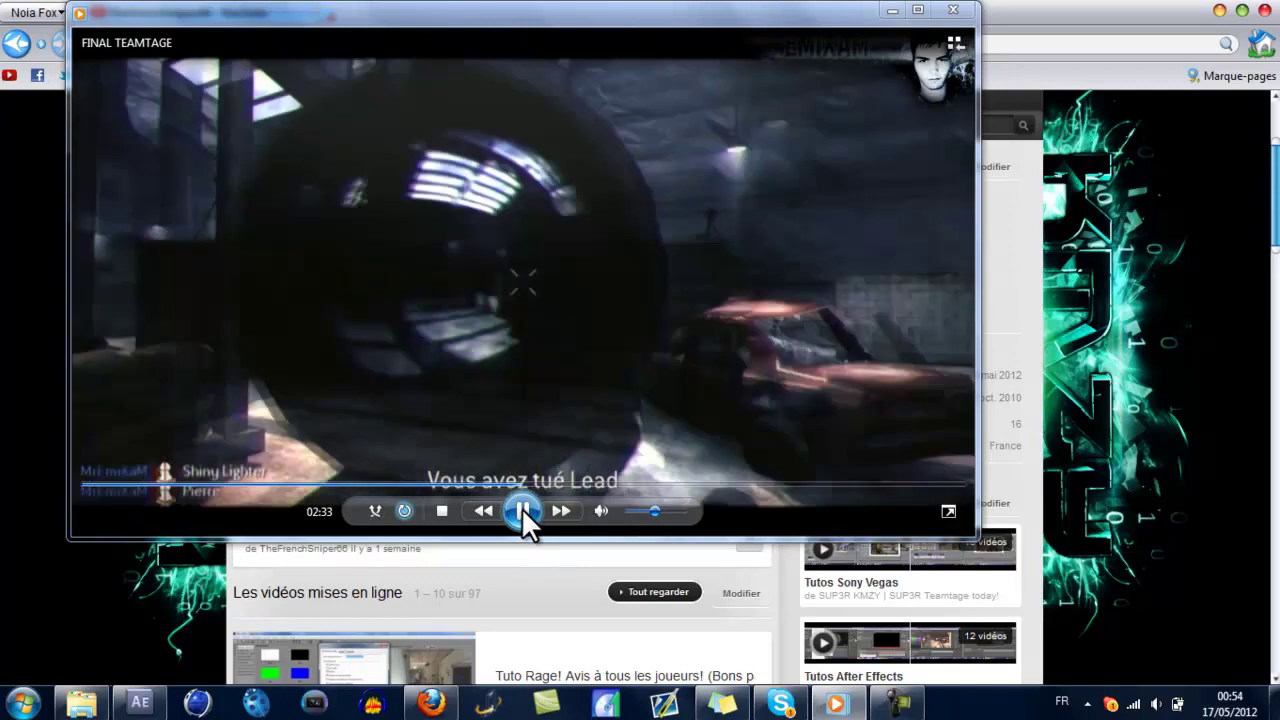
click(523, 512)
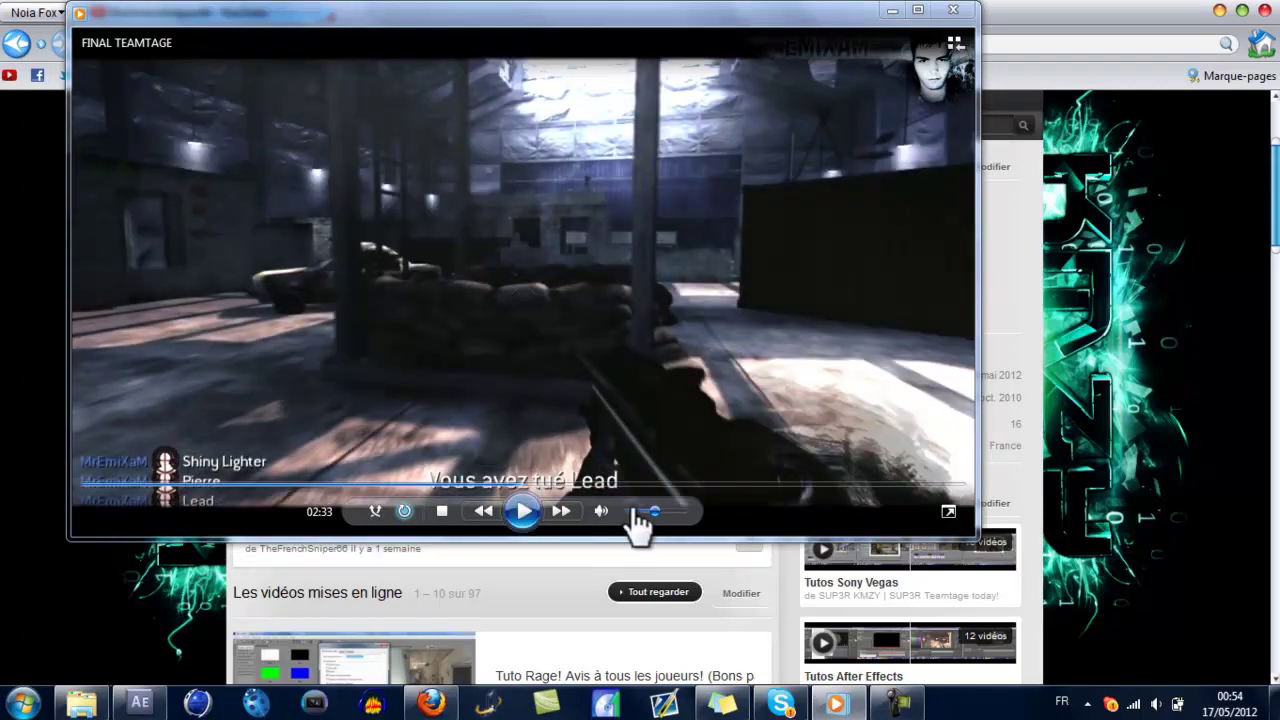
drag(652, 512, 630, 512)
click(534, 512)
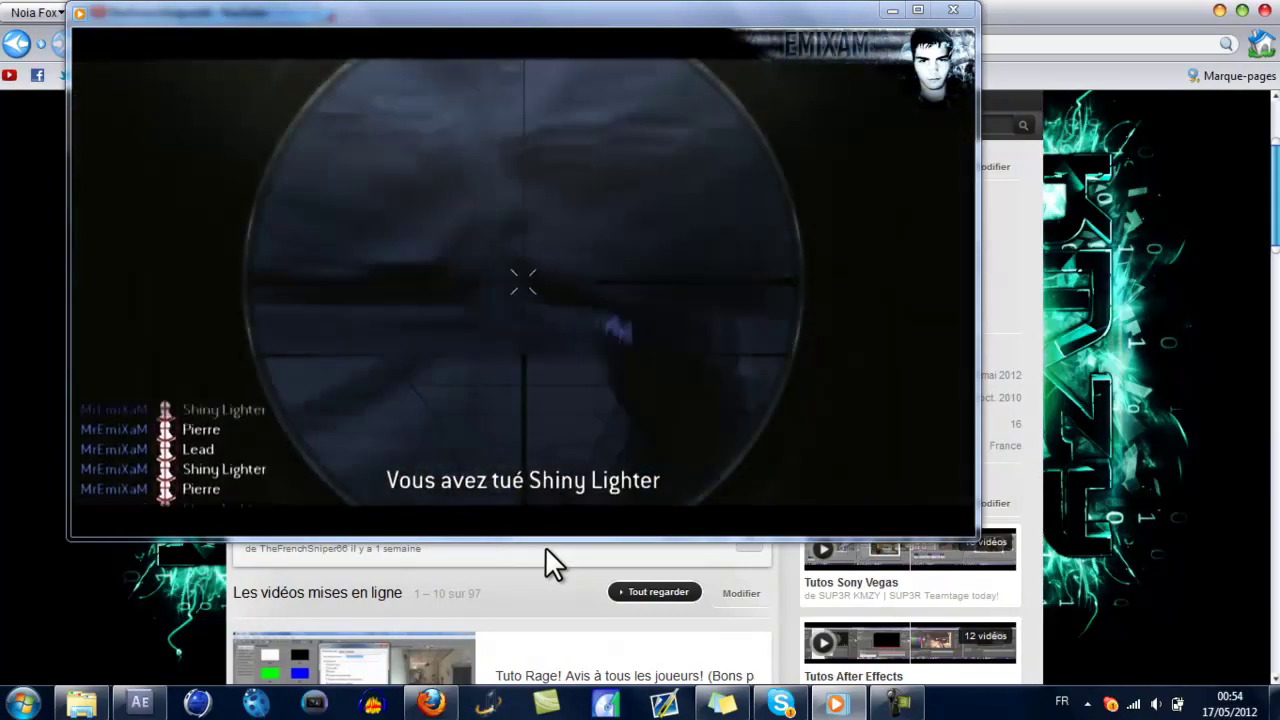
click(522, 512)
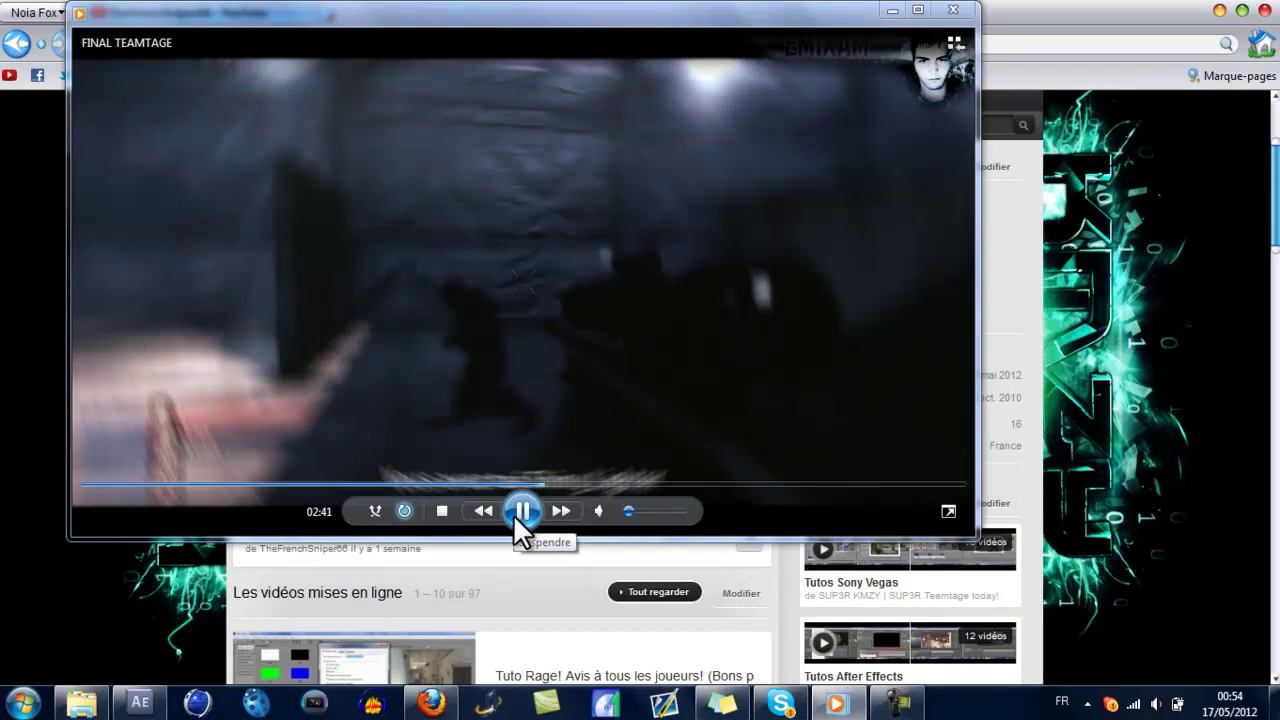
click(520, 512)
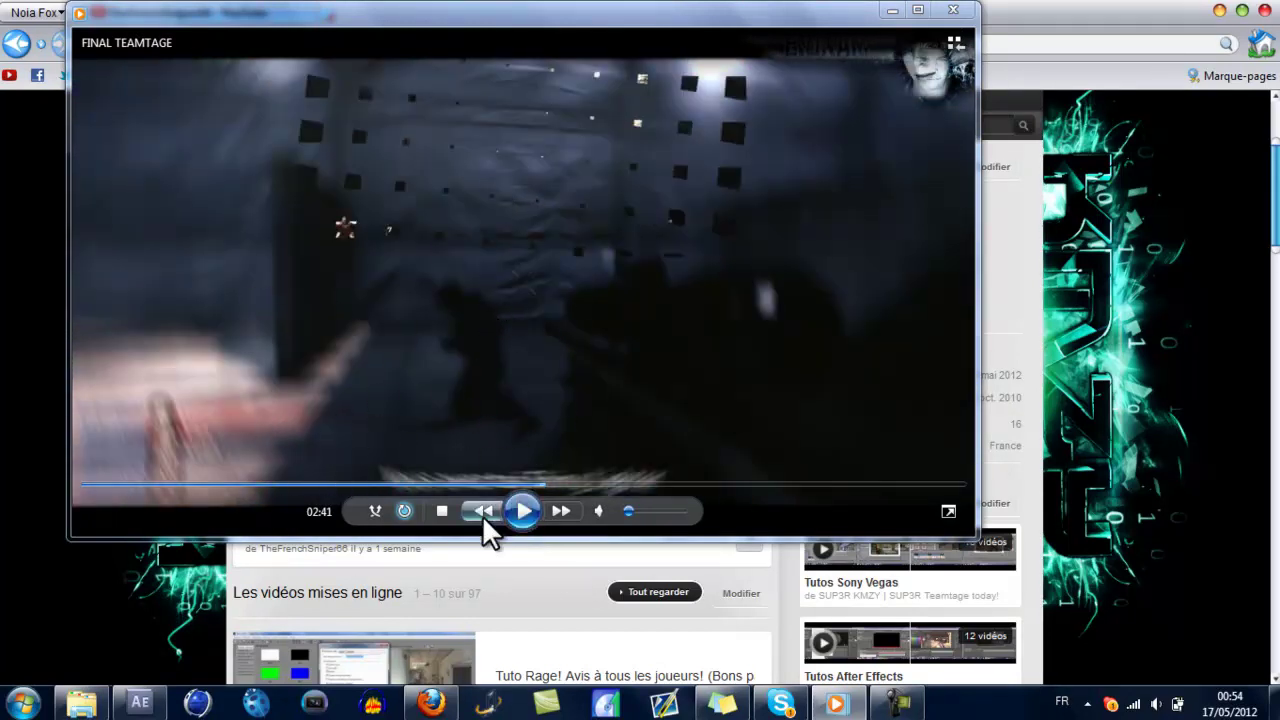
click(520, 513)
click(518, 514)
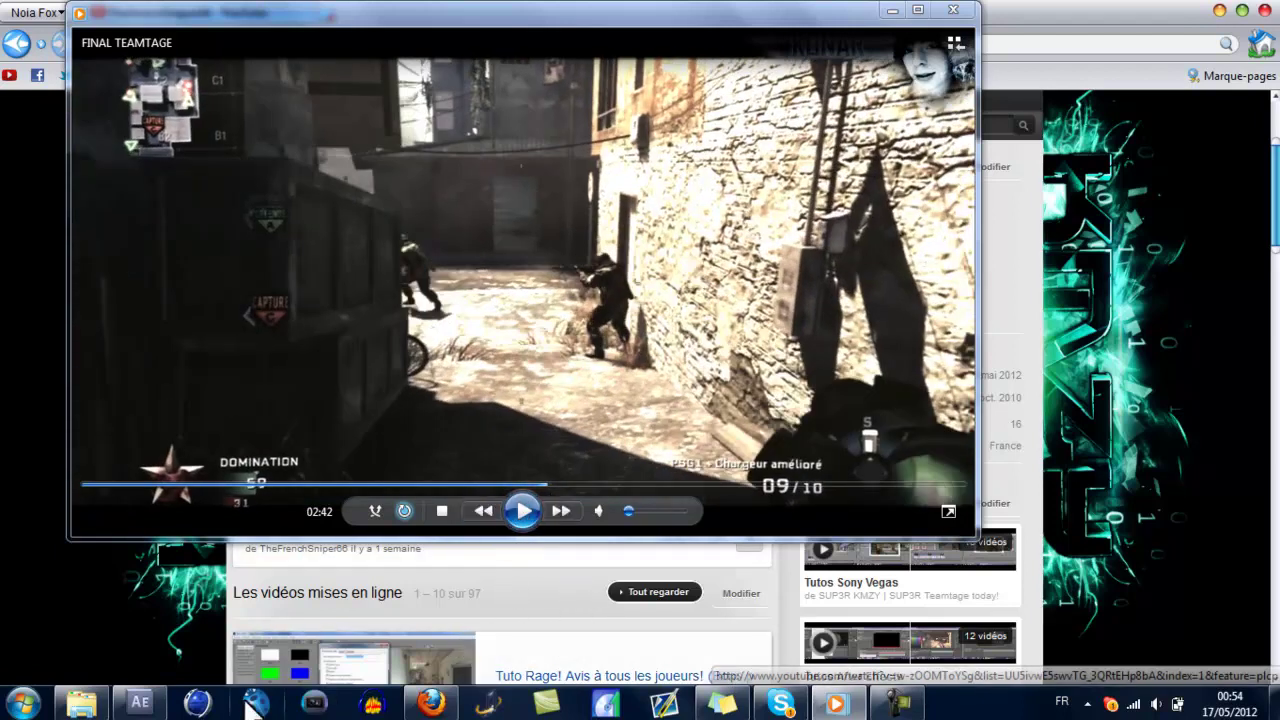
Step: Switch to After Effects and shift the Terminal clip earlier to start at about 0;00;09;00, overlapping the end of the Scrapyard clip
mouse_move(166, 708)
click(140, 610)
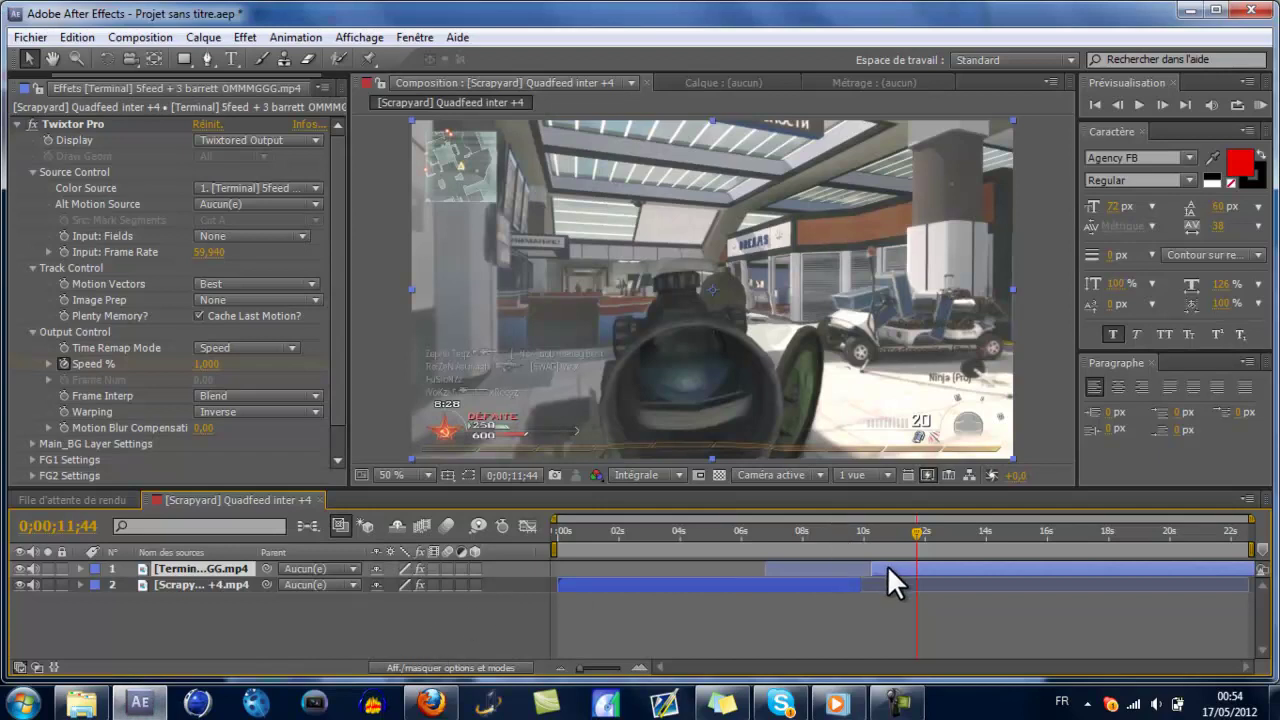
drag(887, 566, 819, 561)
drag(917, 533, 1000, 580)
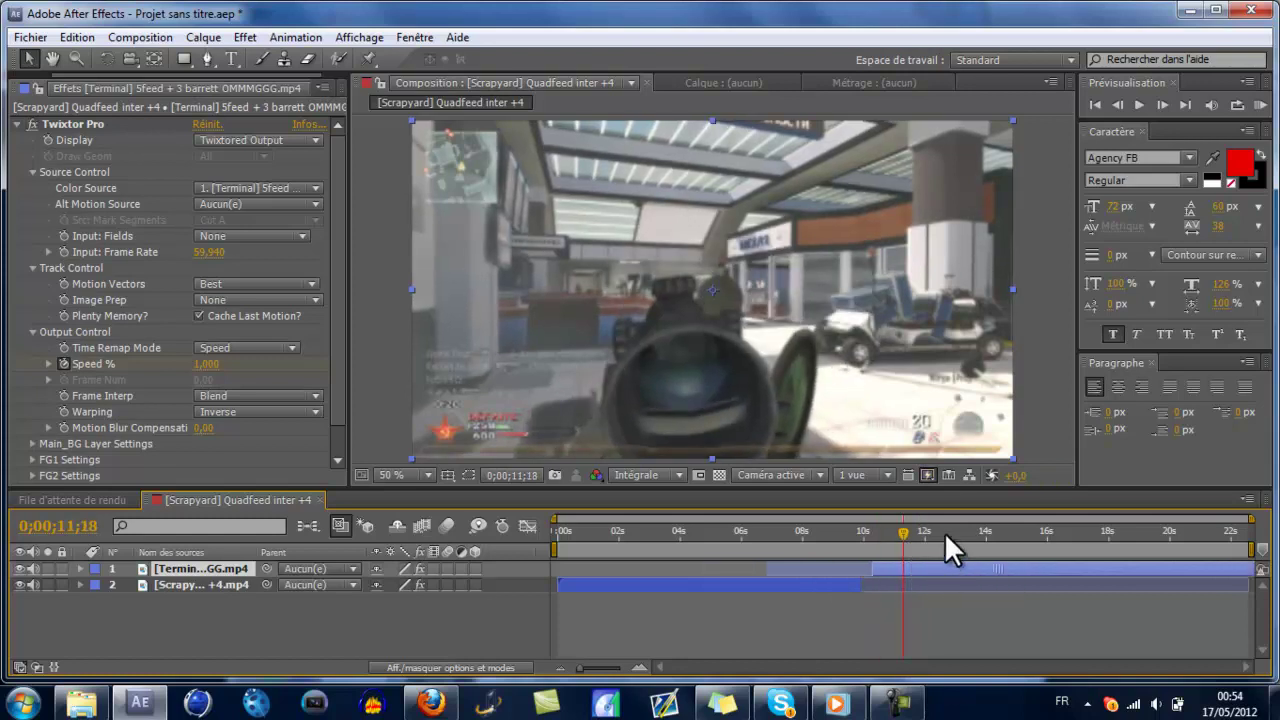
drag(903, 534, 875, 543)
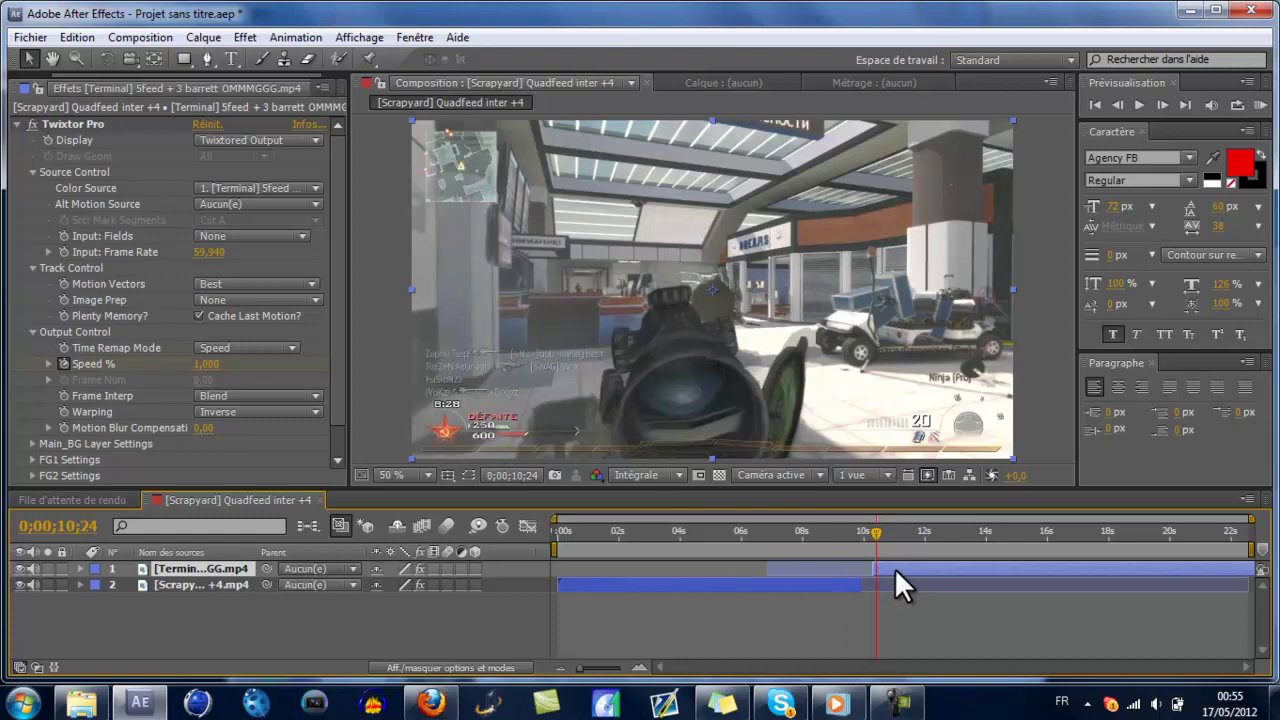
drag(867, 535, 840, 568)
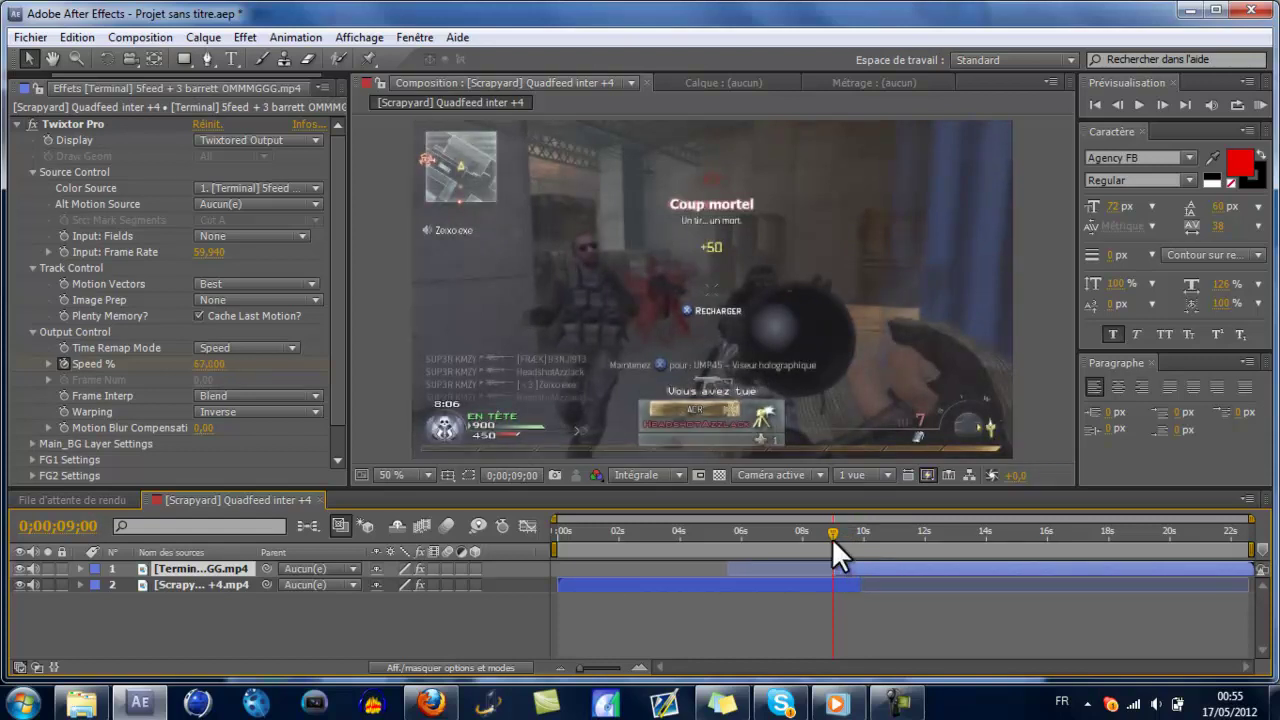
Step: Scrub through the Scrapyard clip up to the clip overlap and place the playhead at 0;00;08;03
mouse_move(831, 537)
mouse_down()
mouse_move(768, 541)
mouse_move(817, 547)
mouse_up()
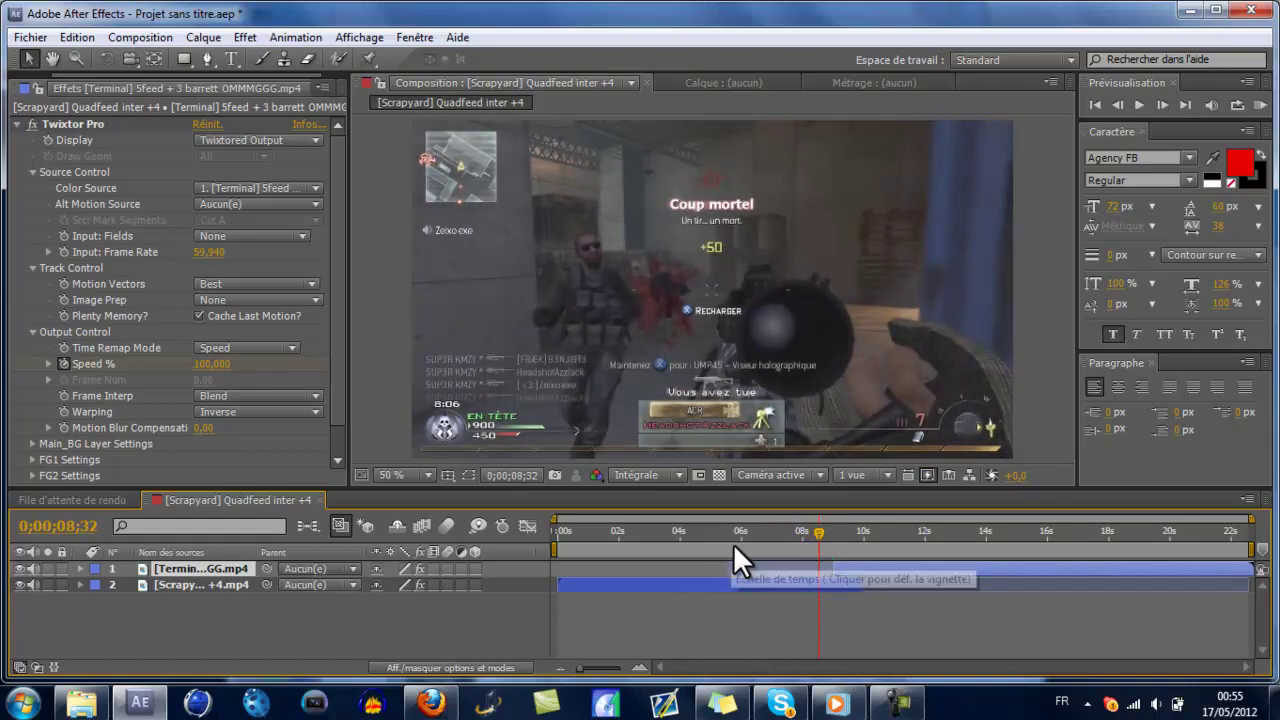
click(813, 529)
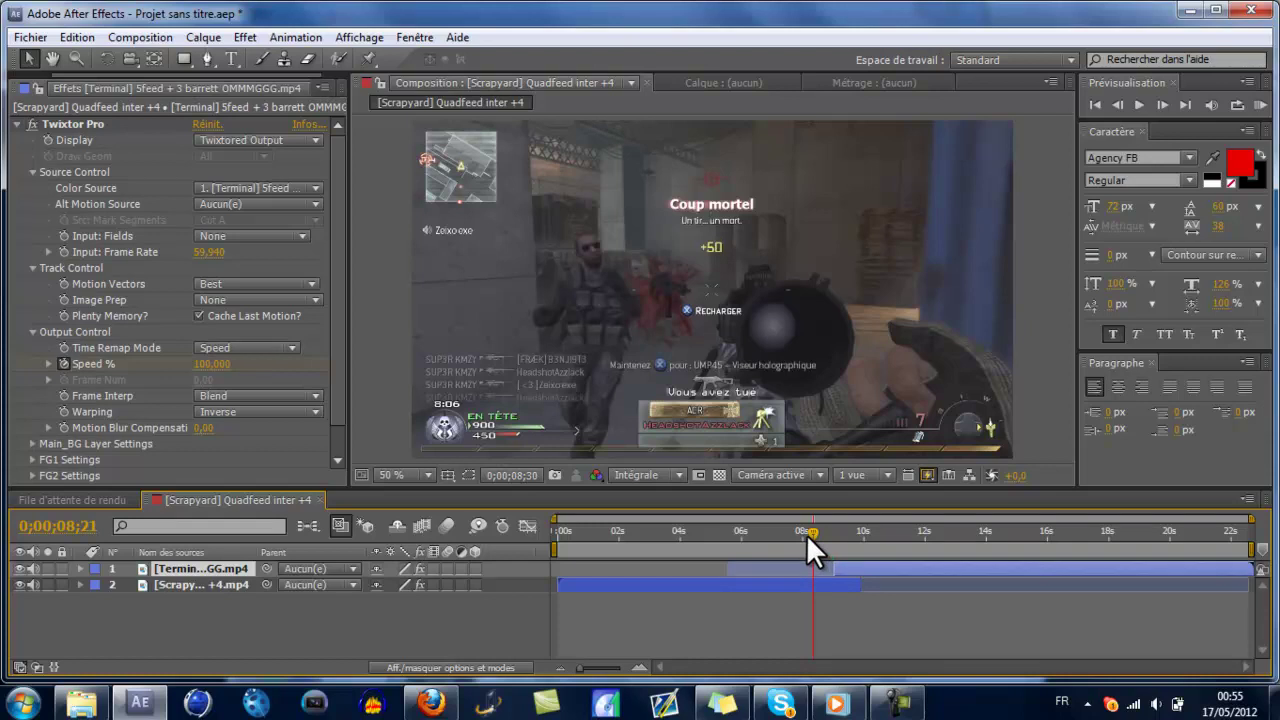
key(Home)
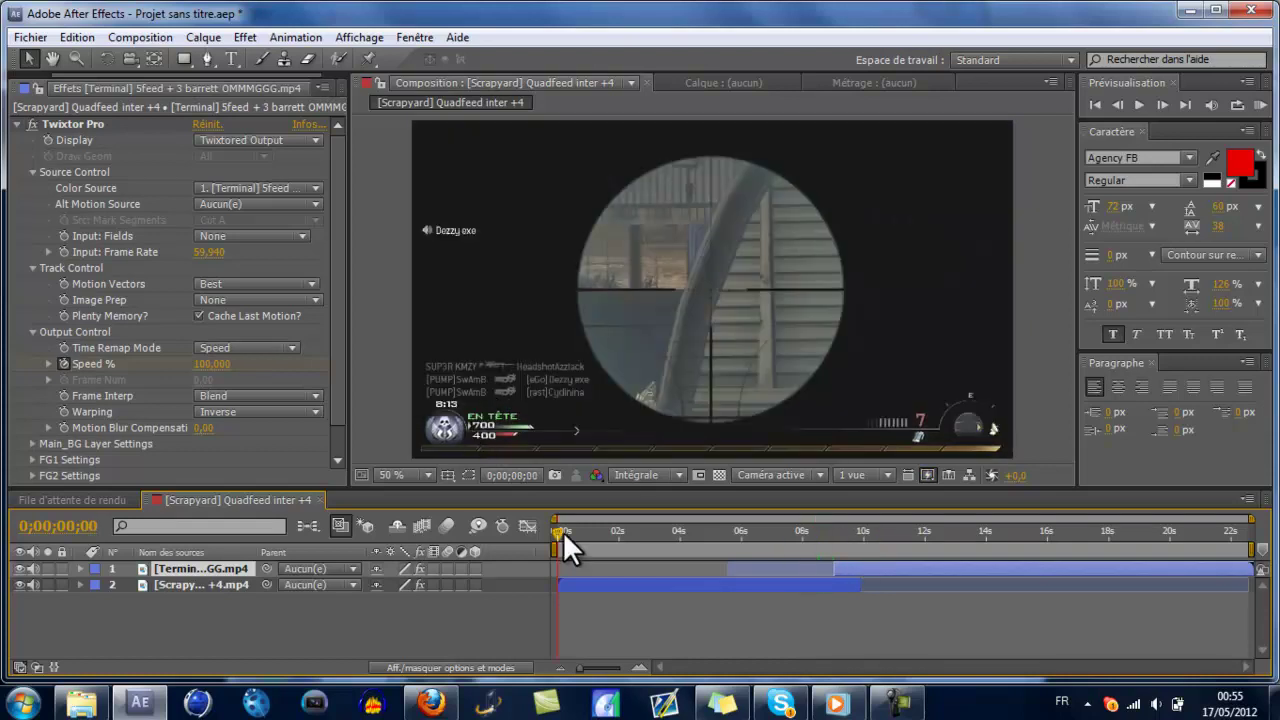
drag(561, 531, 794, 544)
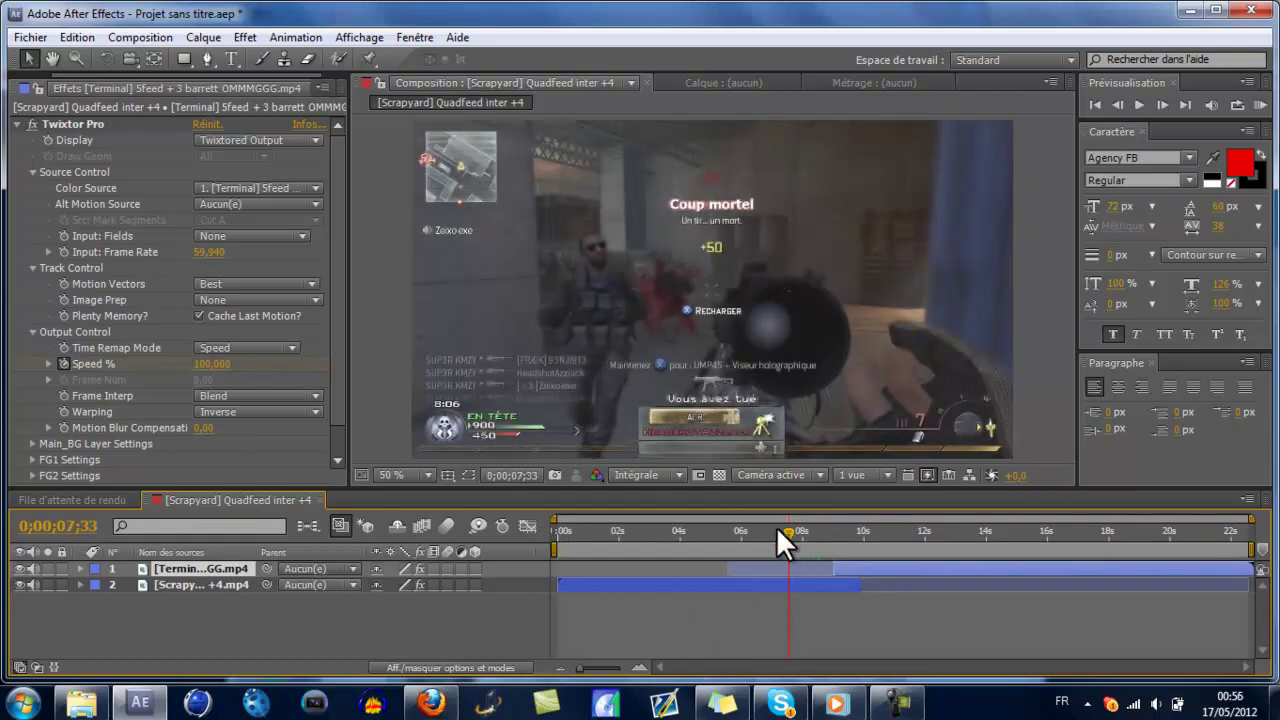
mouse_move(793, 538)
mouse_down()
mouse_move(778, 539)
mouse_move(807, 542)
mouse_up()
Step: Apply Video Copilot's Twitch effect to the Scrapyard clip and expand its Enable settings
click(782, 584)
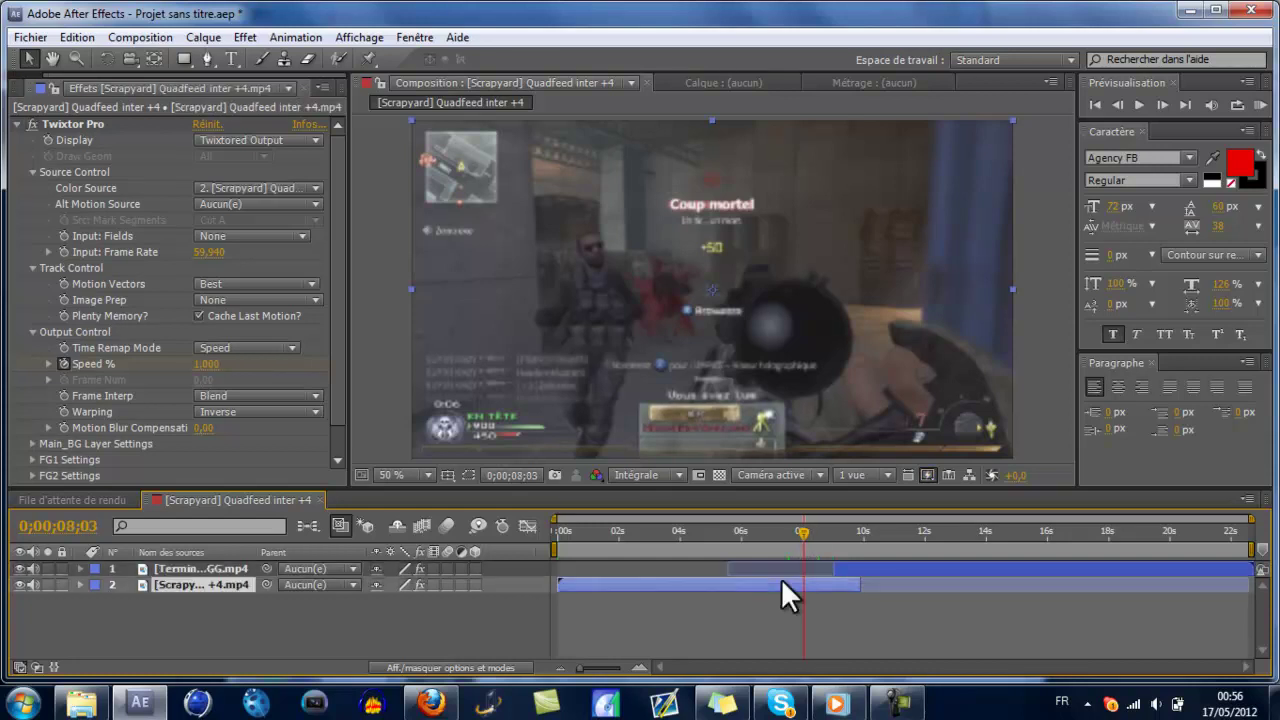
click(245, 38)
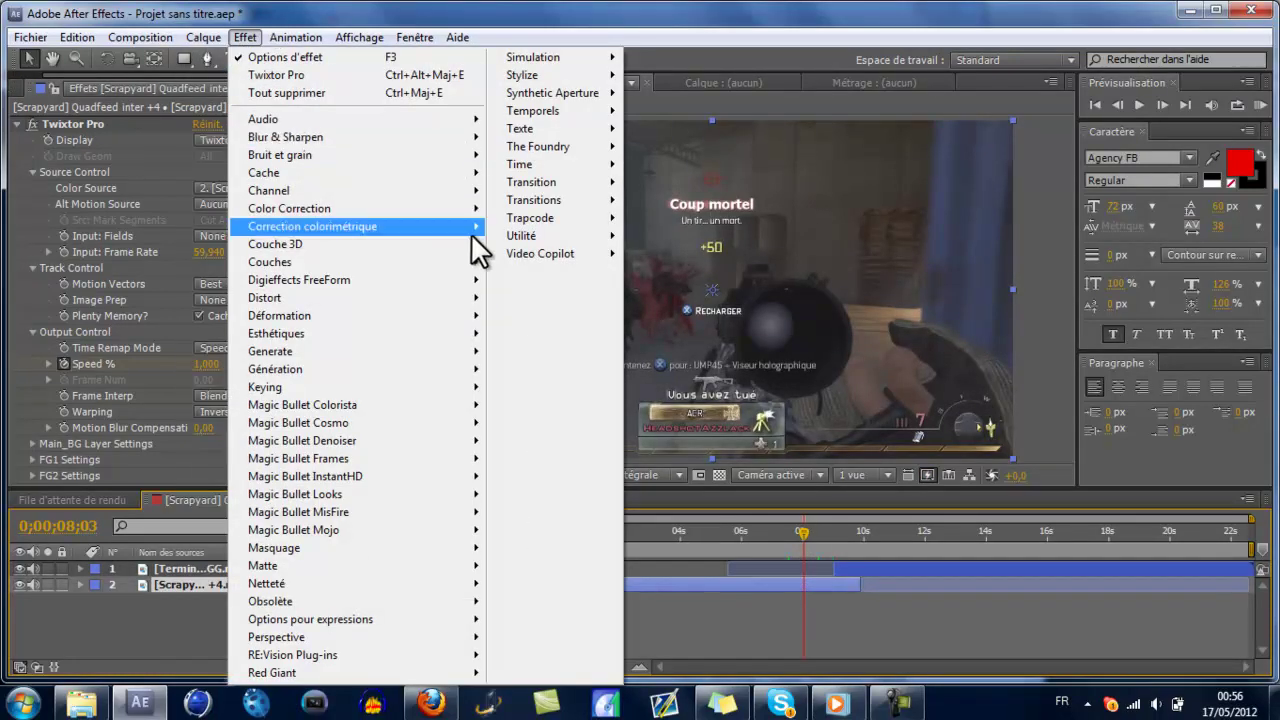
mouse_move(545, 253)
click(667, 276)
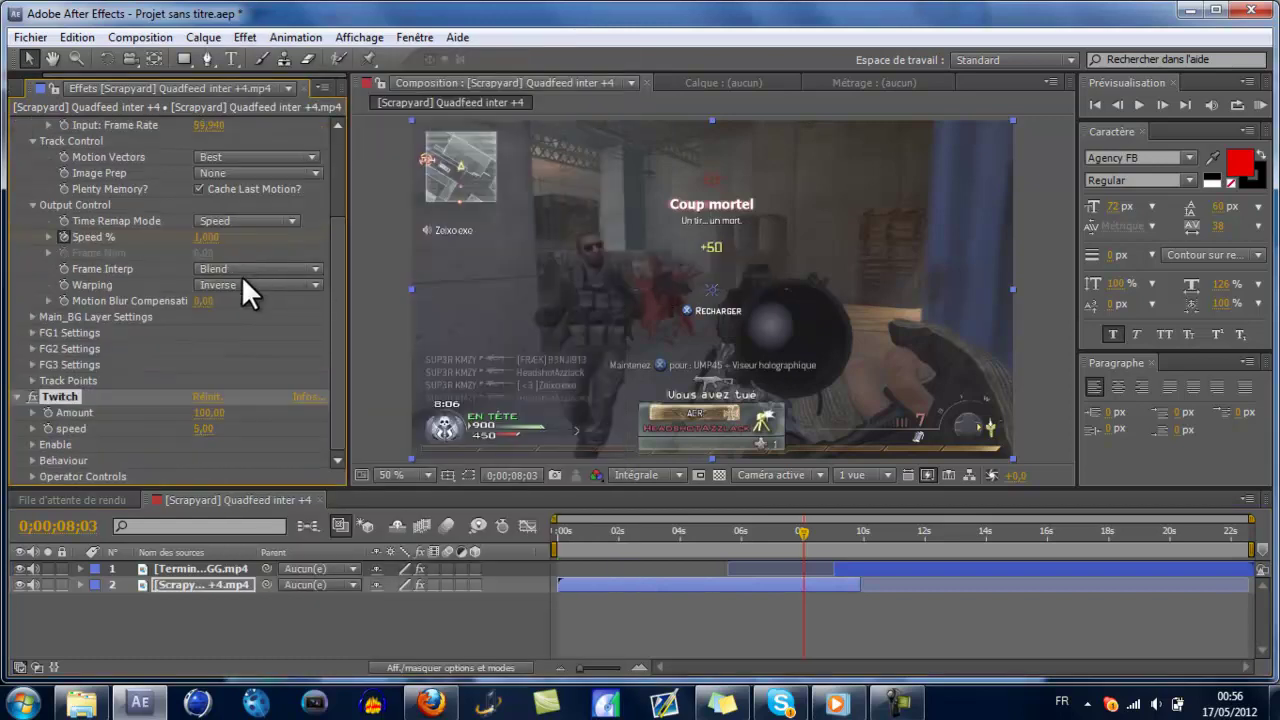
click(36, 445)
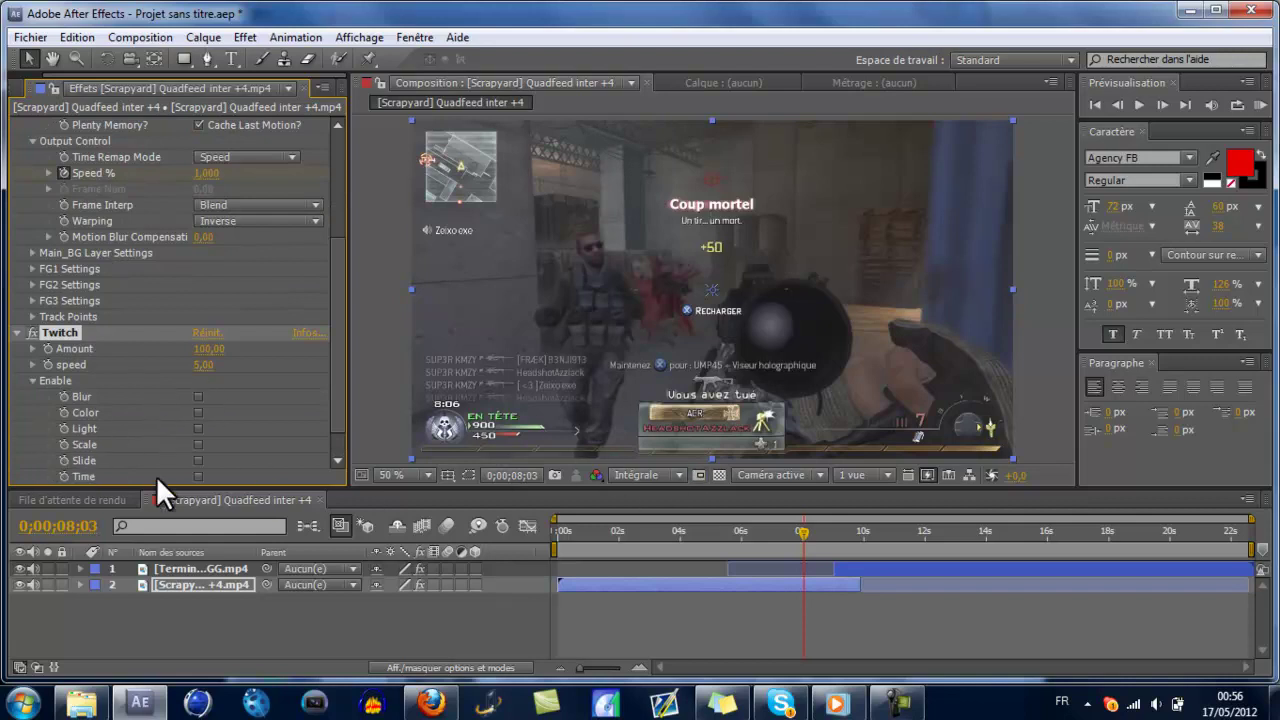
Step: Reveal the Twitch effect's Enable properties under the Scrapyard layer in the timeline
click(79, 584)
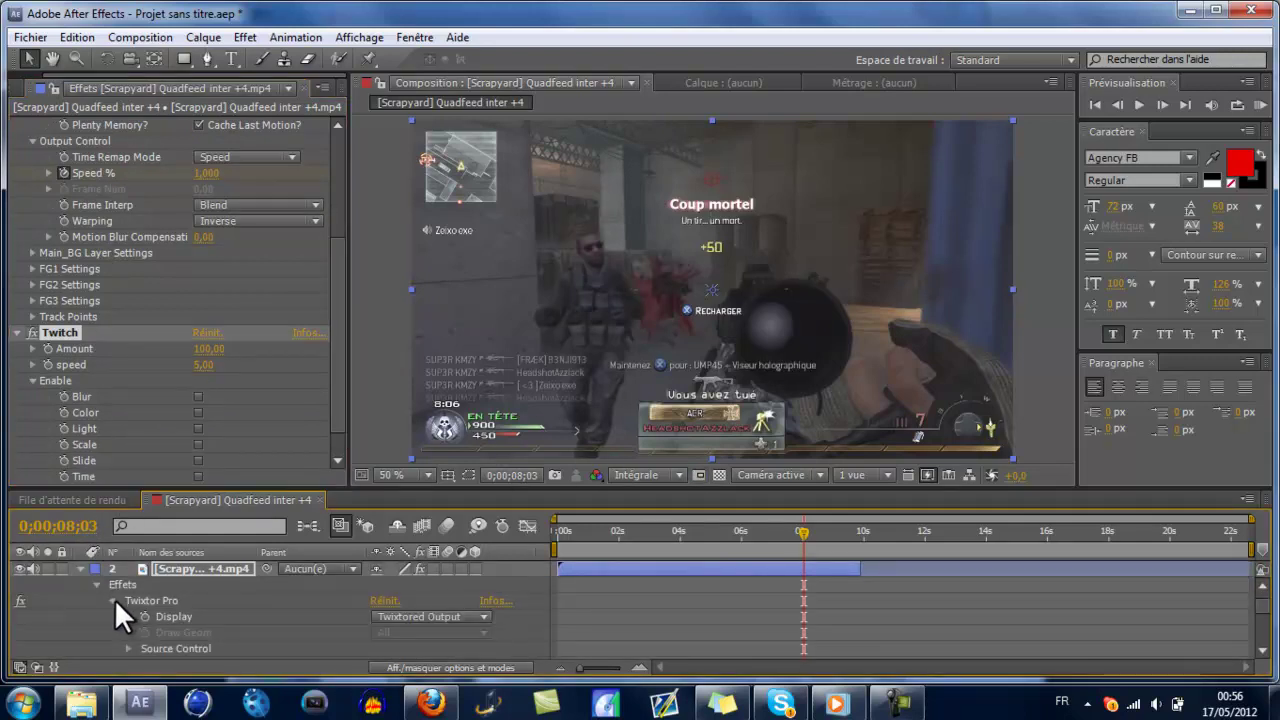
scroll(114, 598, down, 1)
click(112, 617)
scroll(200, 600, down, 3)
scroll(300, 590, down, 2)
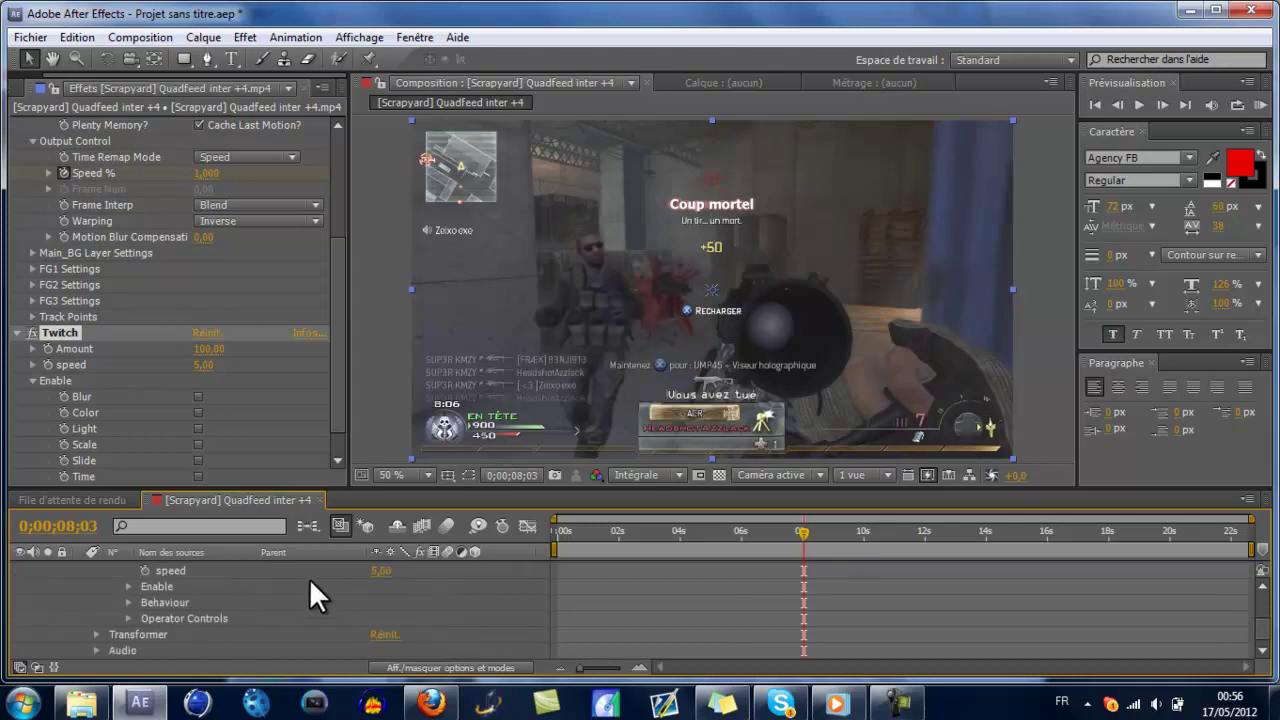
scroll(250, 595, up, 2)
click(128, 618)
scroll(195, 618, down, 3)
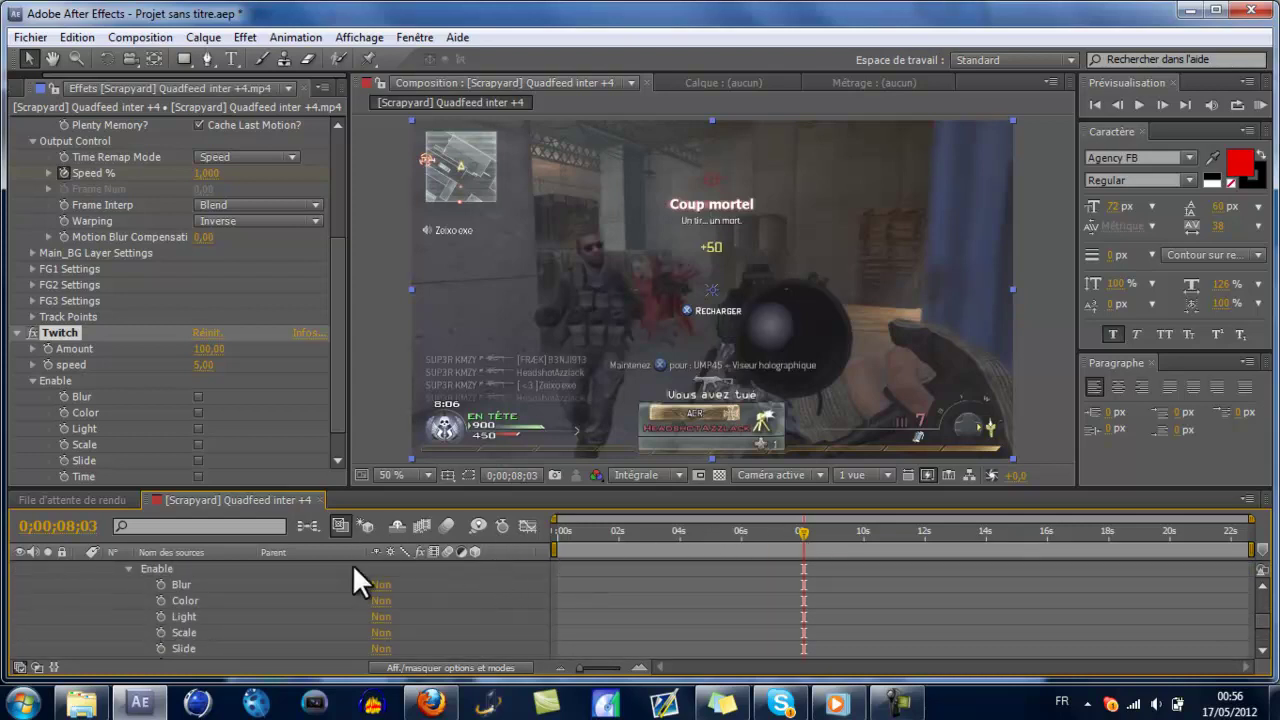
scroll(233, 606, down, 2)
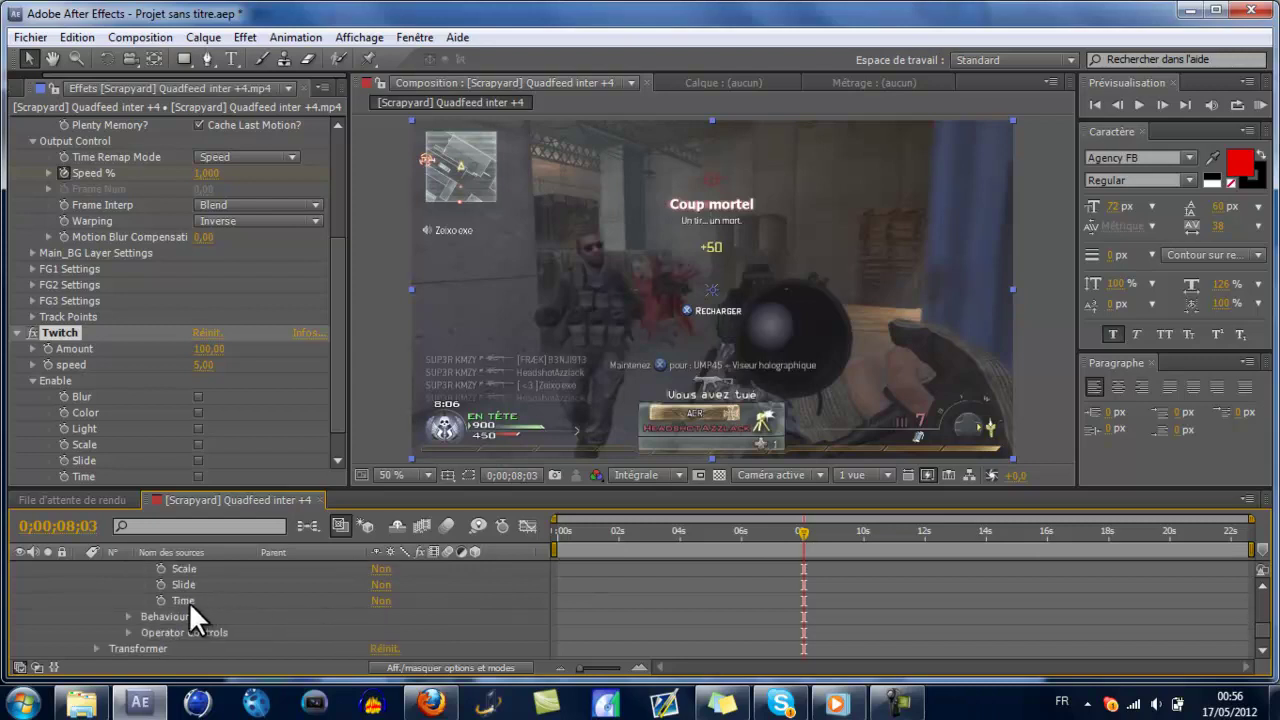
Step: Enable keyframing for Twitch's Slide, Light and Blur at 0;00;08;03, leaving all three off at that frame
scroll(183, 615, up, 1)
click(162, 616)
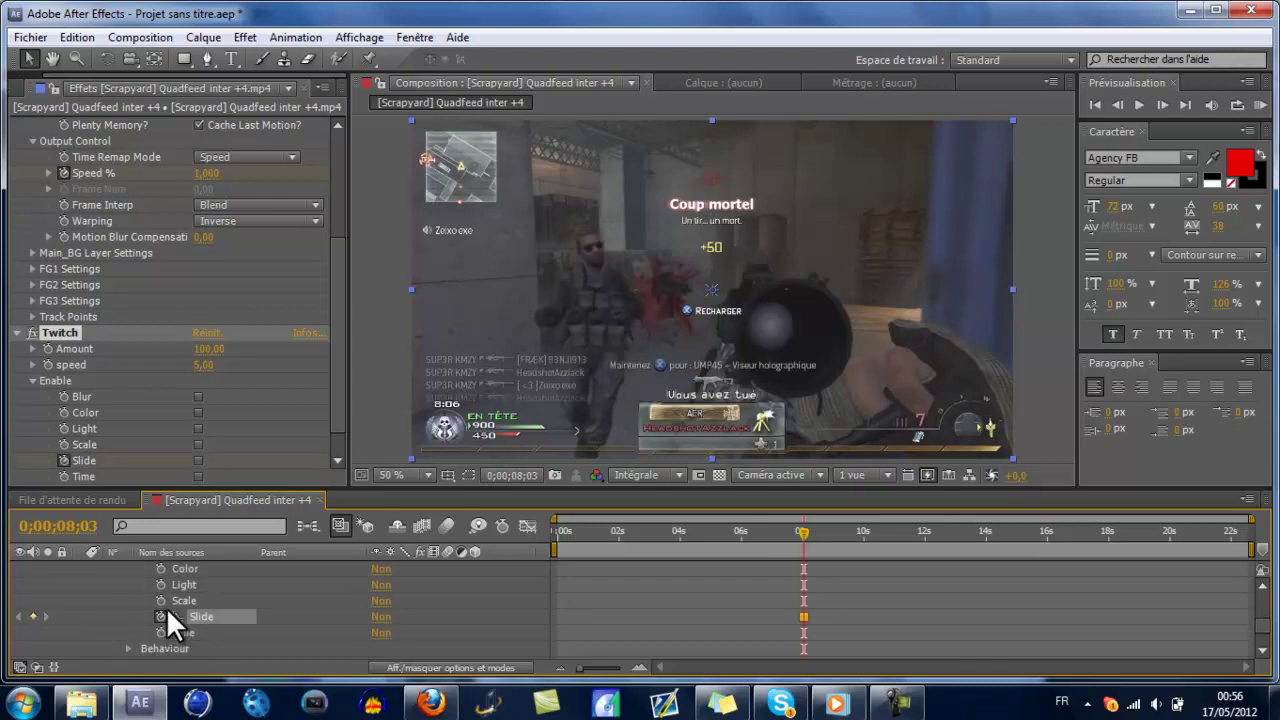
click(162, 586)
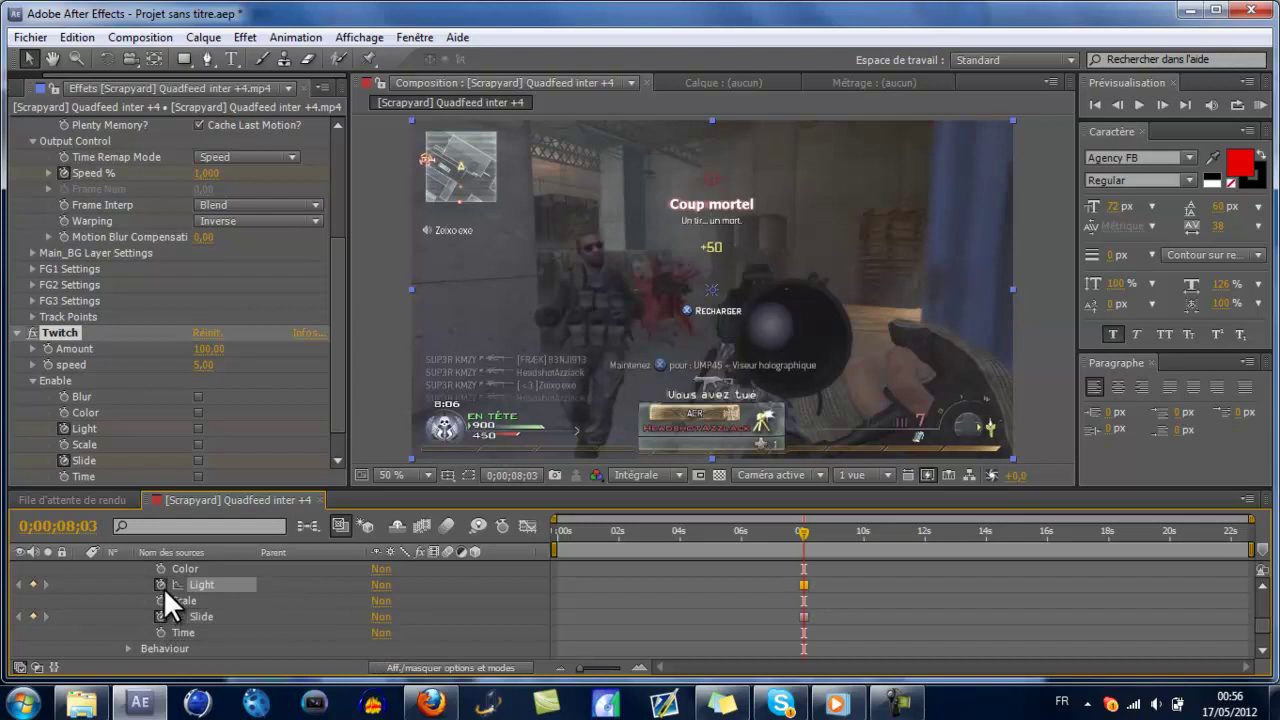
scroll(163, 590, up, 2)
click(161, 617)
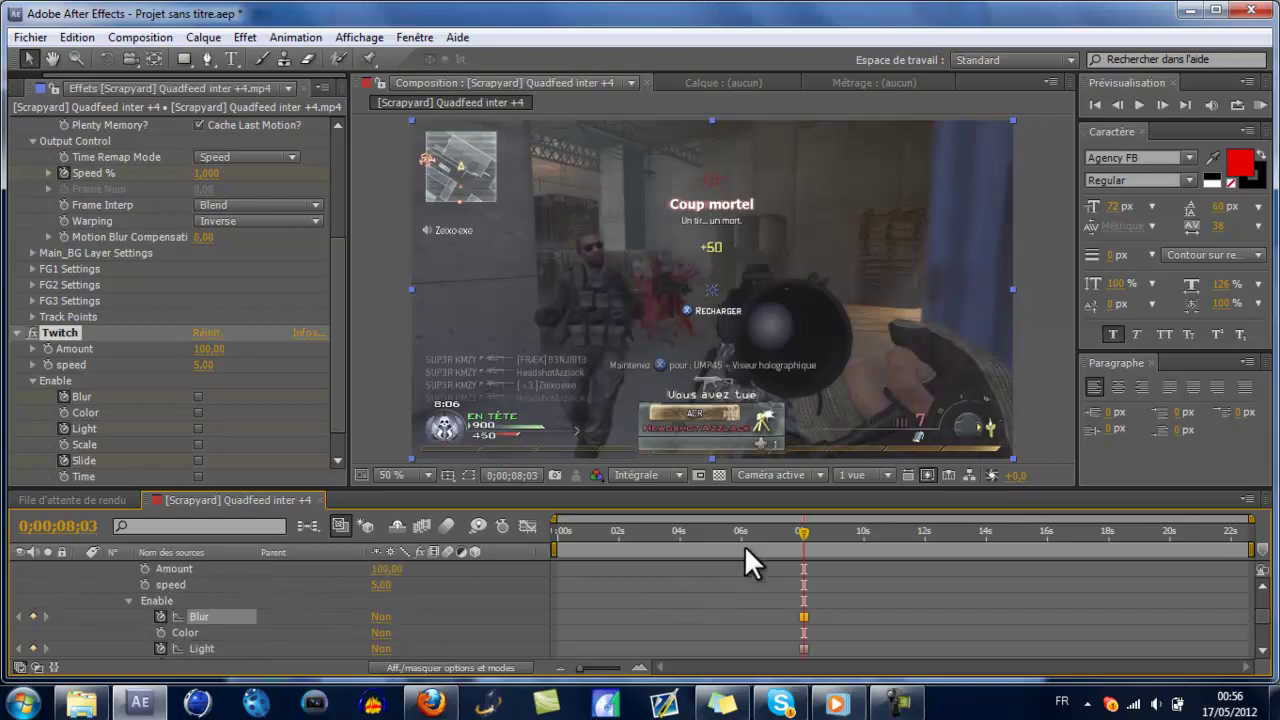
Step: Turn on Twitch's Blur, Light and Slide at 0;00;08;04, one frame after their first keyframes
click(801, 530)
click(380, 617)
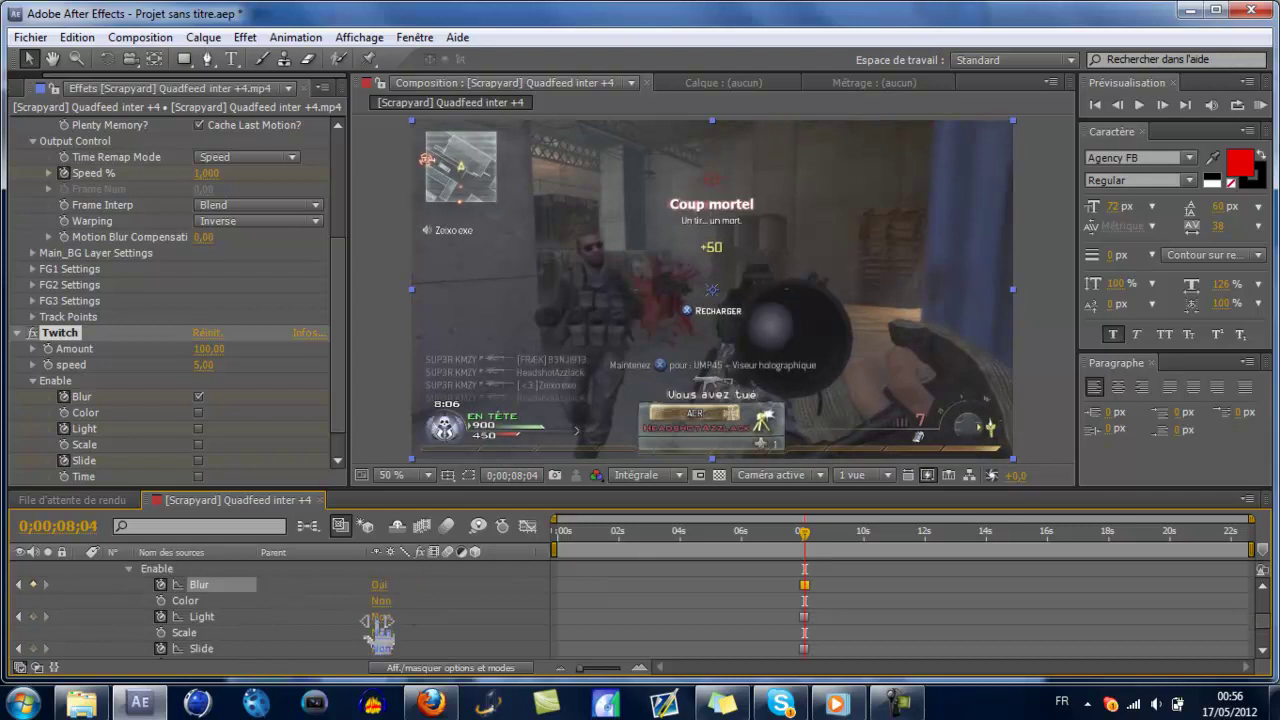
click(378, 648)
scroll(380, 625, down, 3)
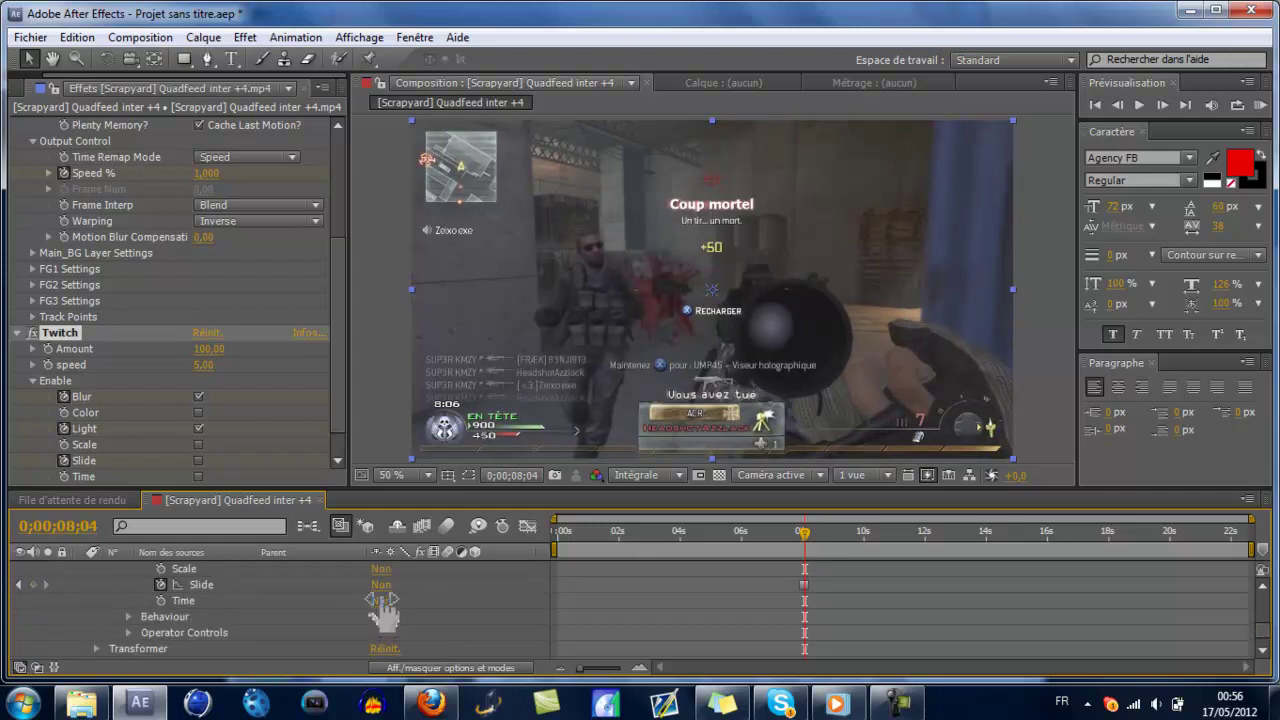
click(380, 584)
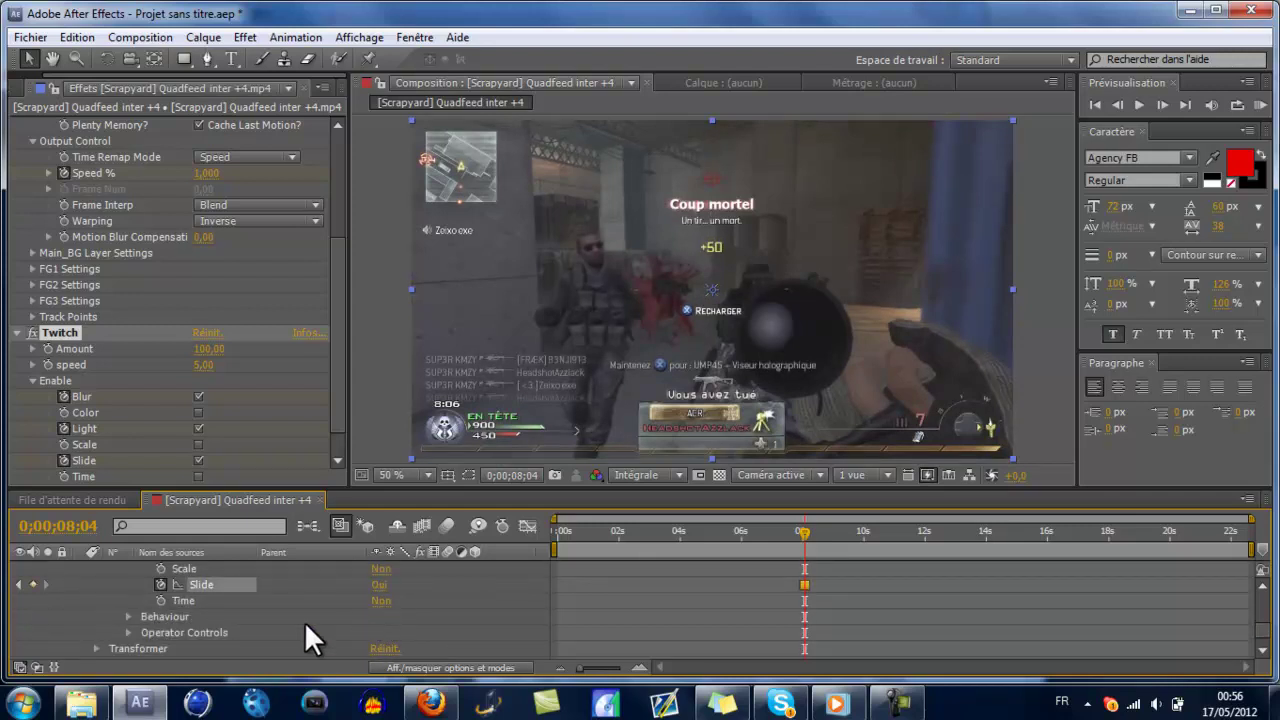
Step: Expand Twitch's Slide operator controls and set Slide RGB Split to 74
click(126, 632)
click(143, 644)
scroll(300, 640, down, 3)
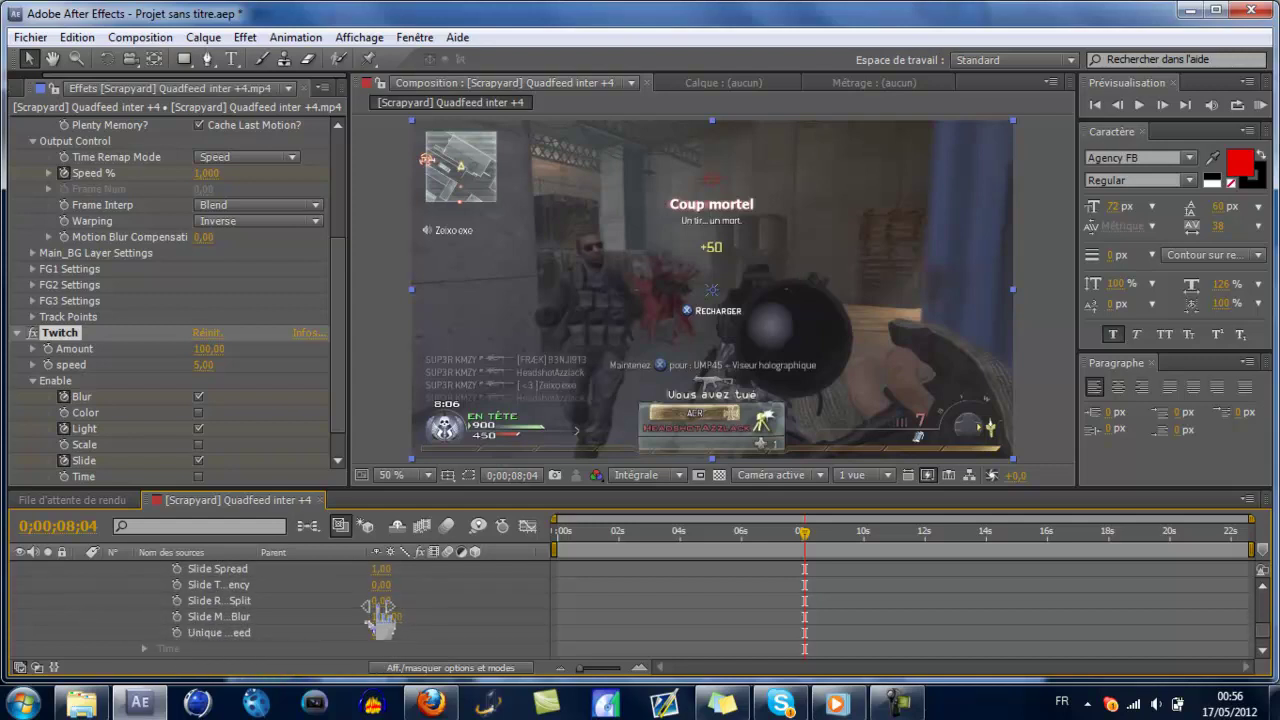
drag(380, 606, 455, 600)
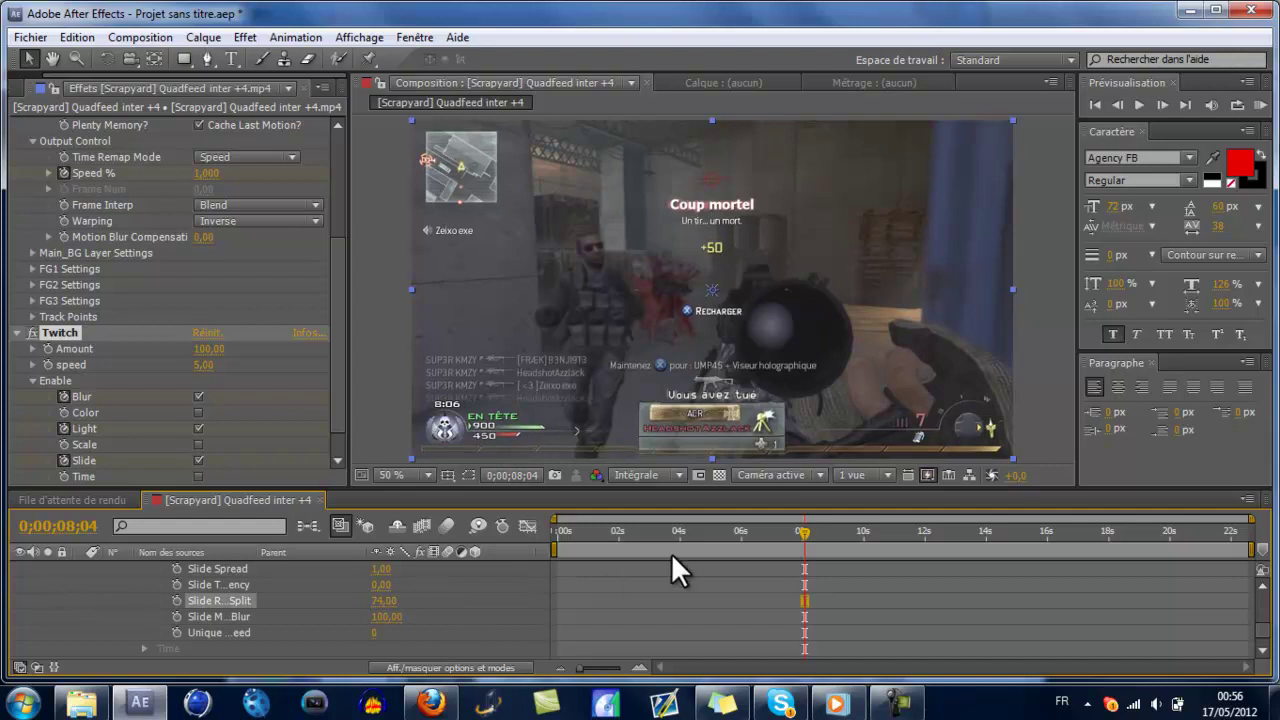
Step: Move the playhead to 0;00;08;06 and collapse the Scrapyard layer's properties in the timeline
mouse_move(806, 533)
mouse_down()
mouse_move(846, 525)
mouse_move(807, 535)
mouse_up()
scroll(844, 609, up, 6)
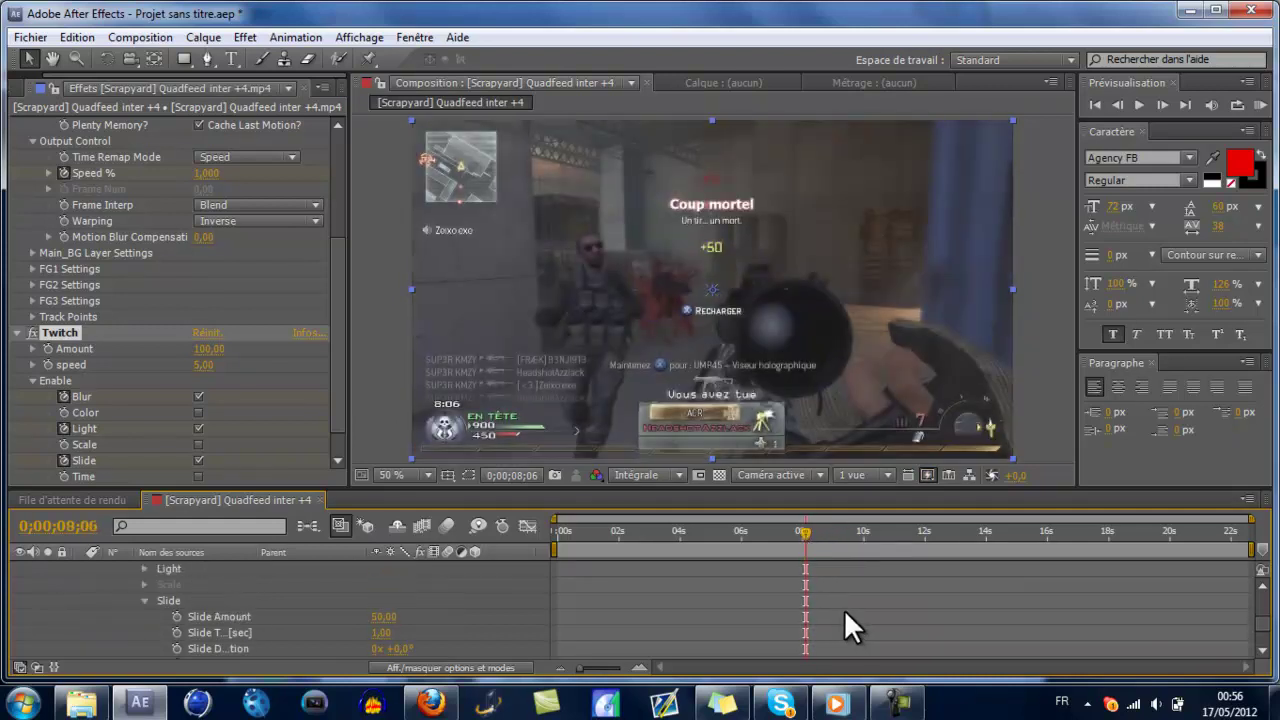
click(102, 600)
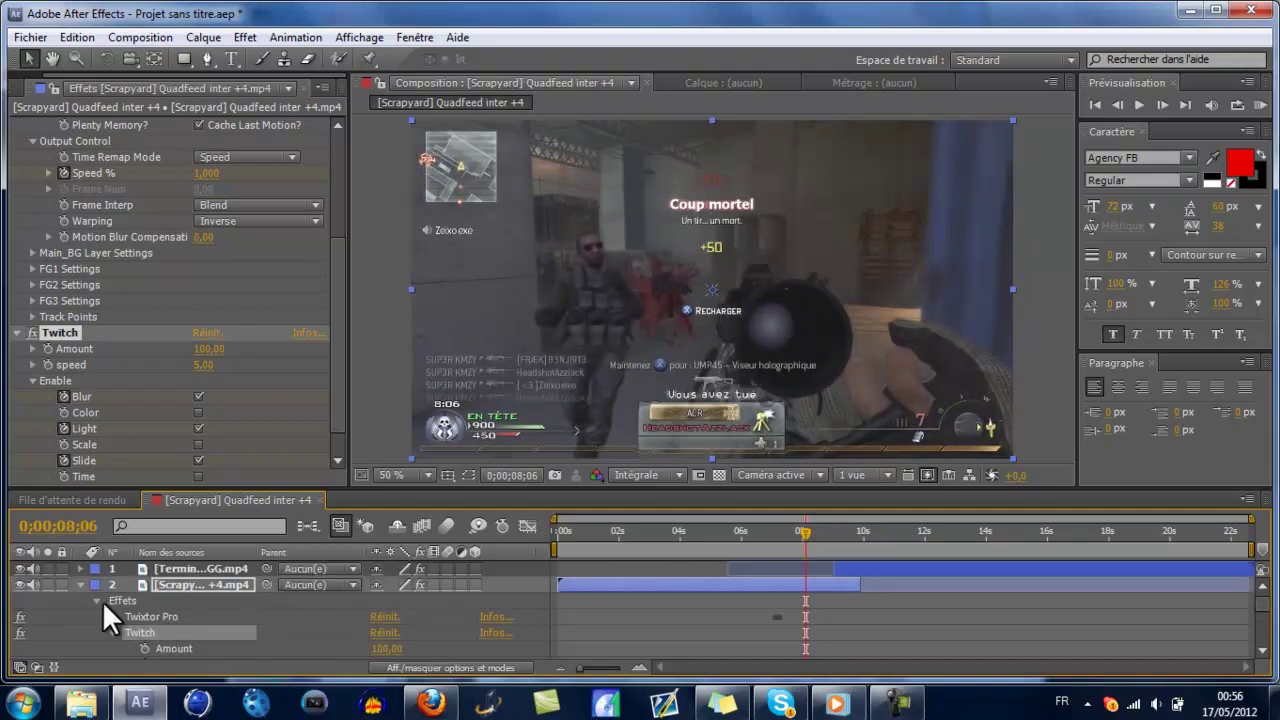
click(84, 586)
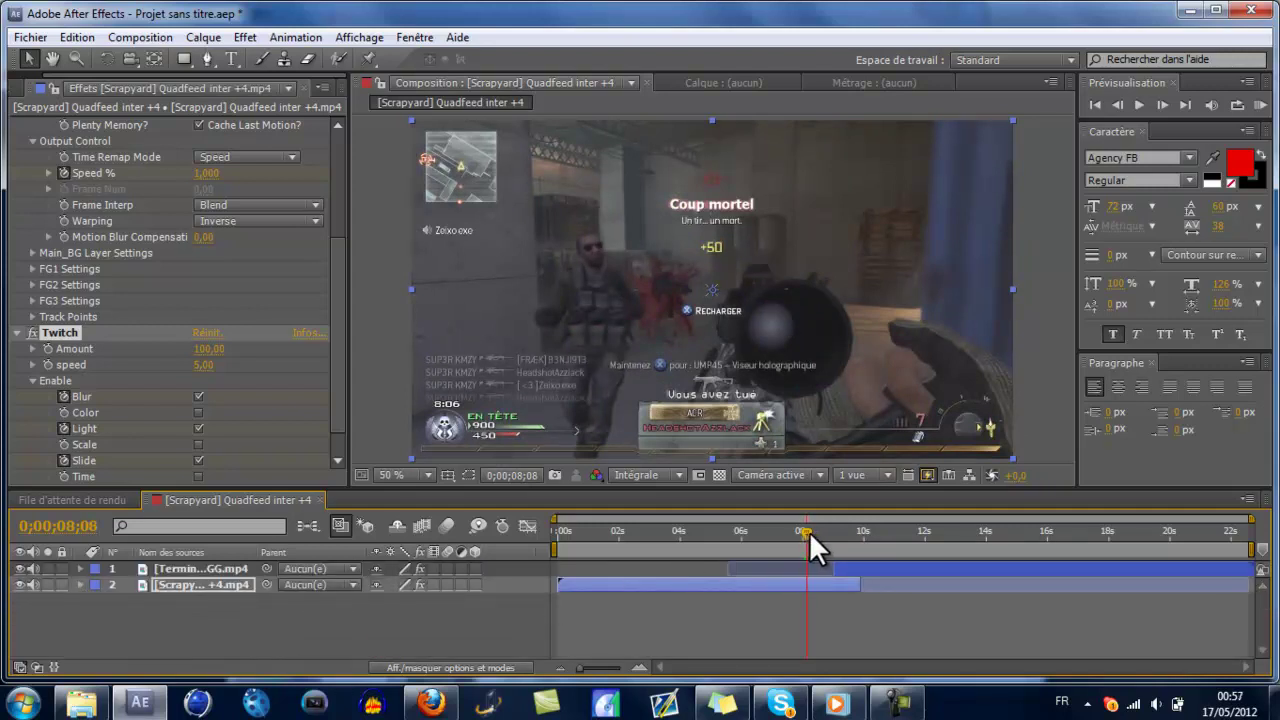
Step: Move the playhead to 0;00;09;02, select the Terminal layer and expand its Transform properties in the timeline
drag(809, 531, 835, 534)
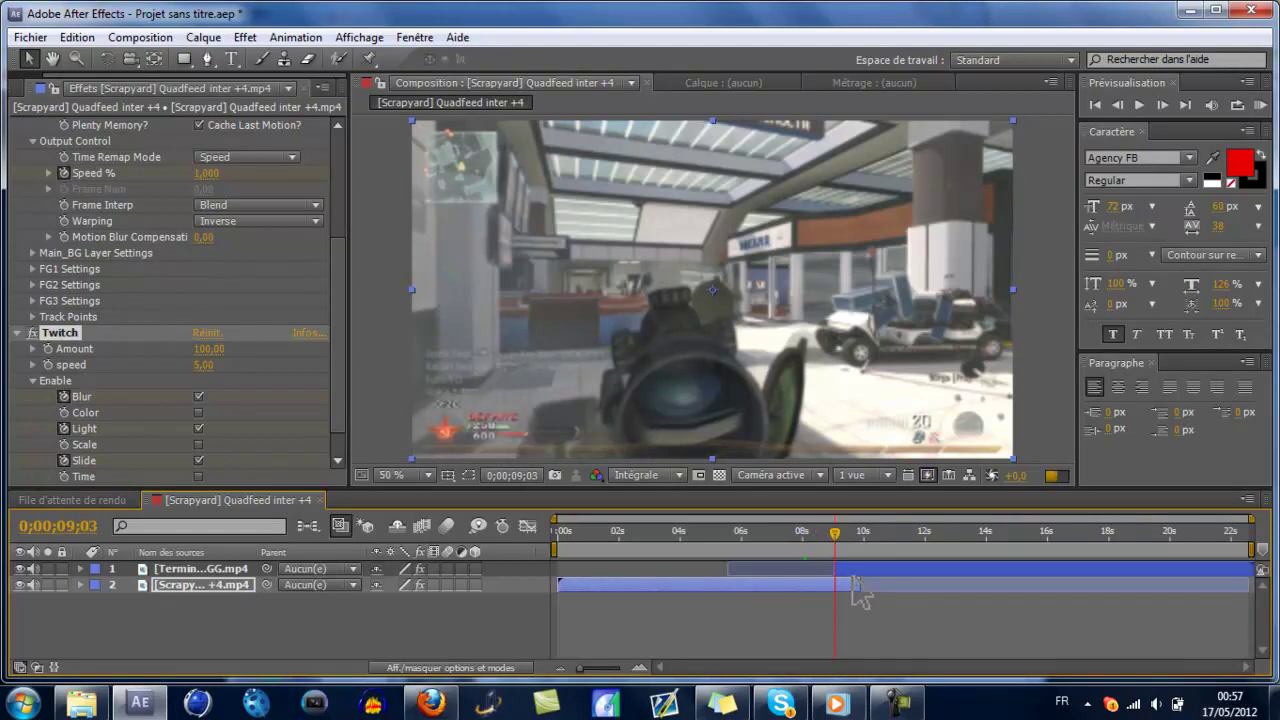
click(860, 570)
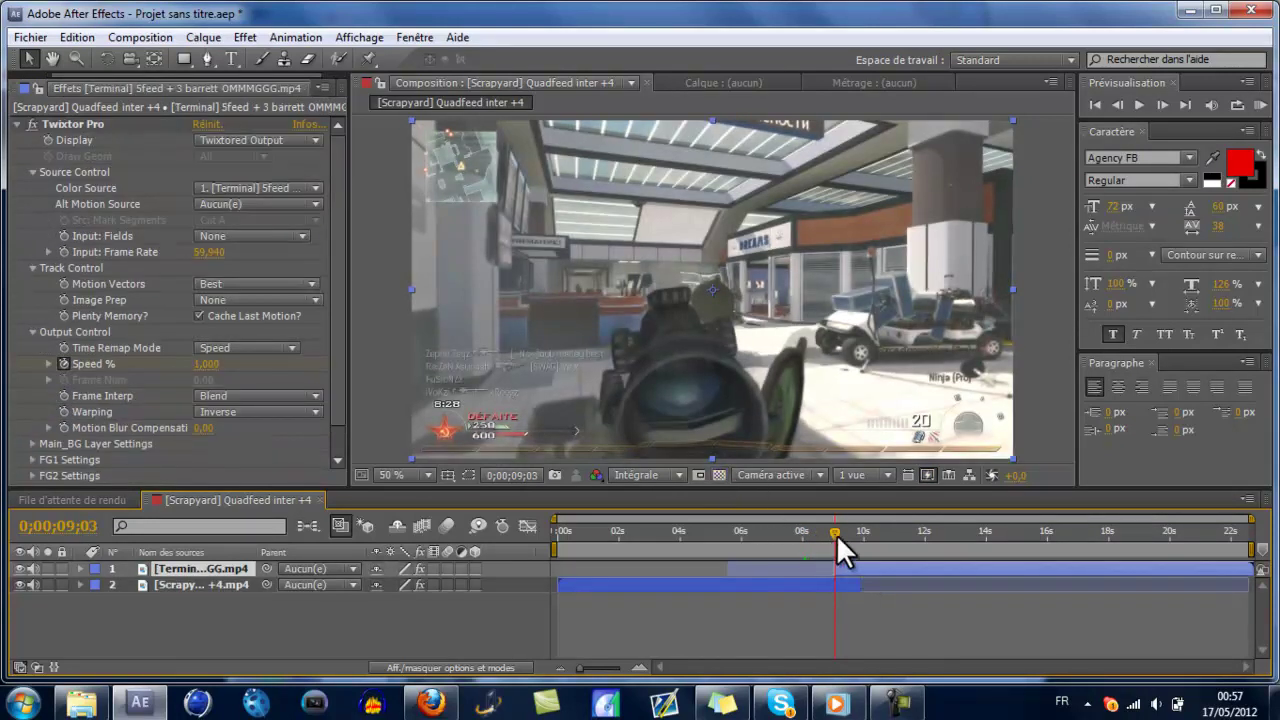
click(833, 531)
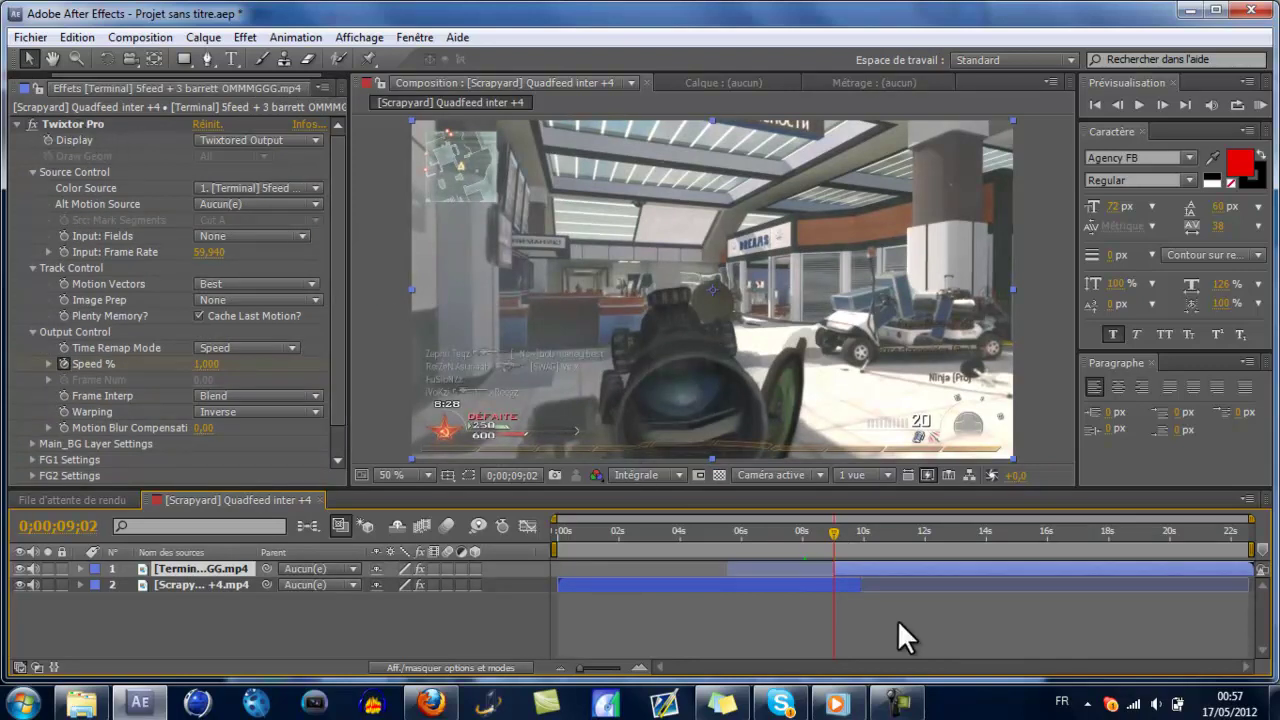
click(16, 123)
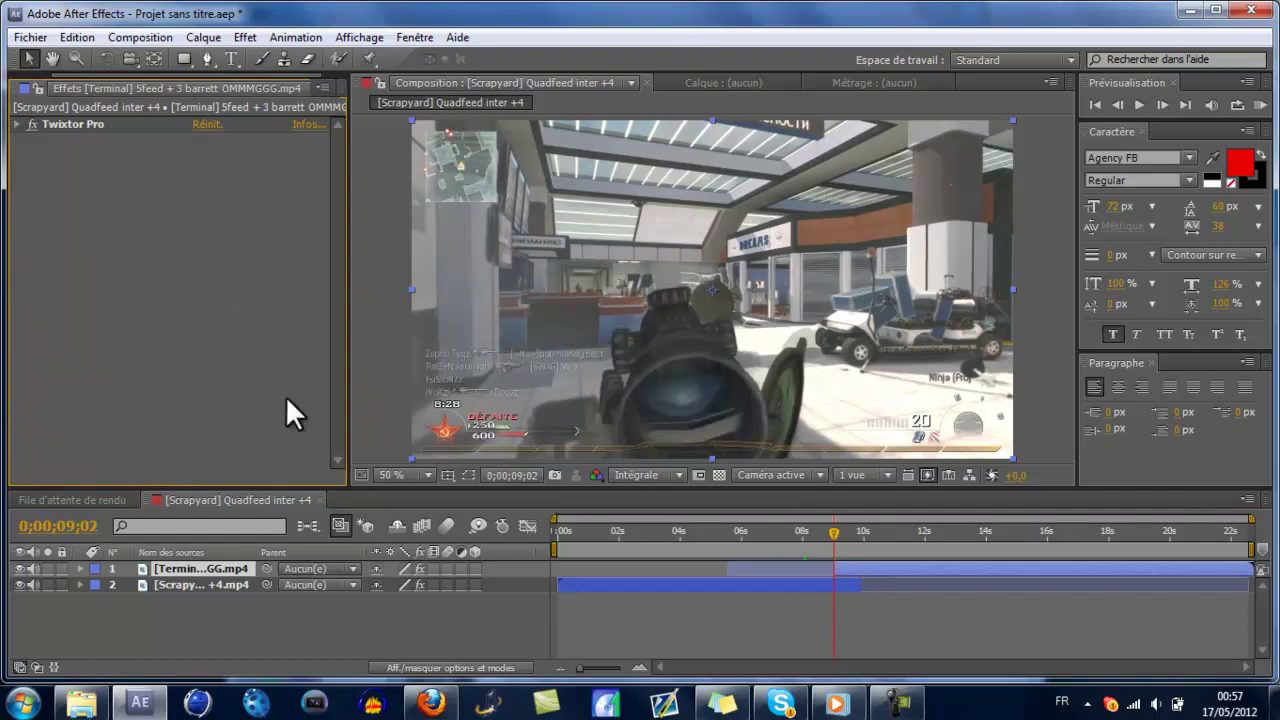
click(79, 568)
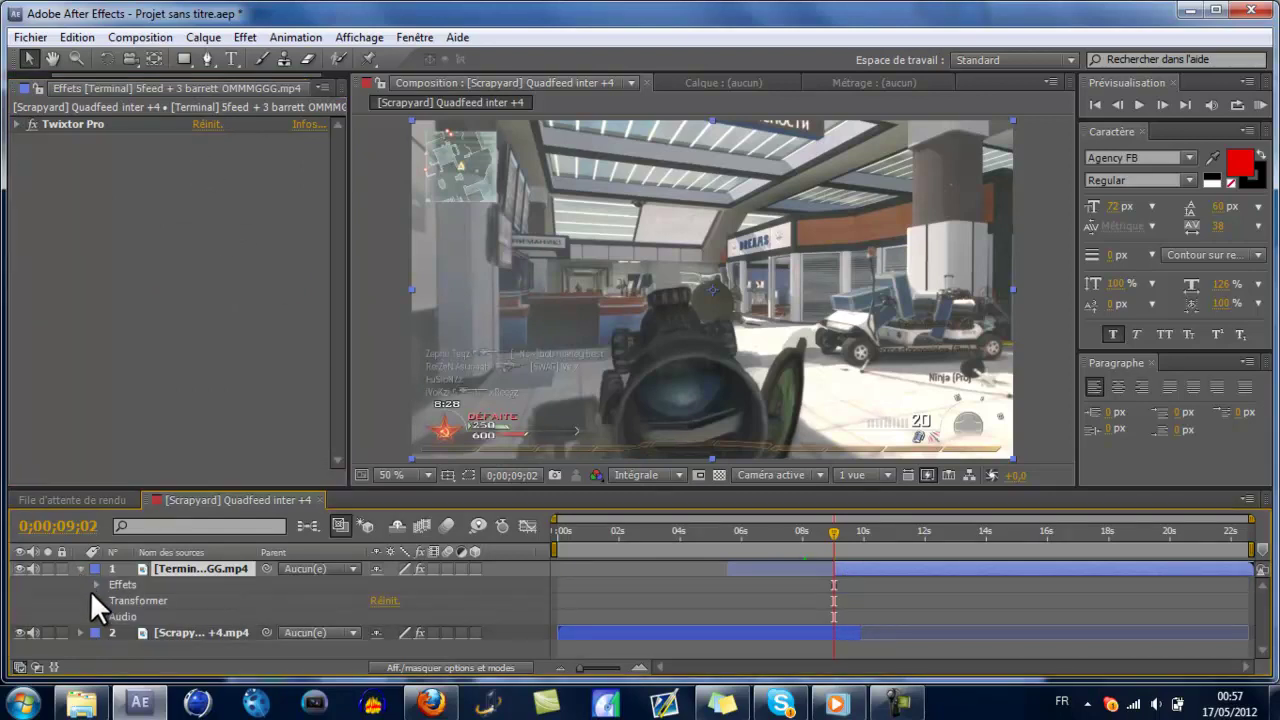
click(95, 600)
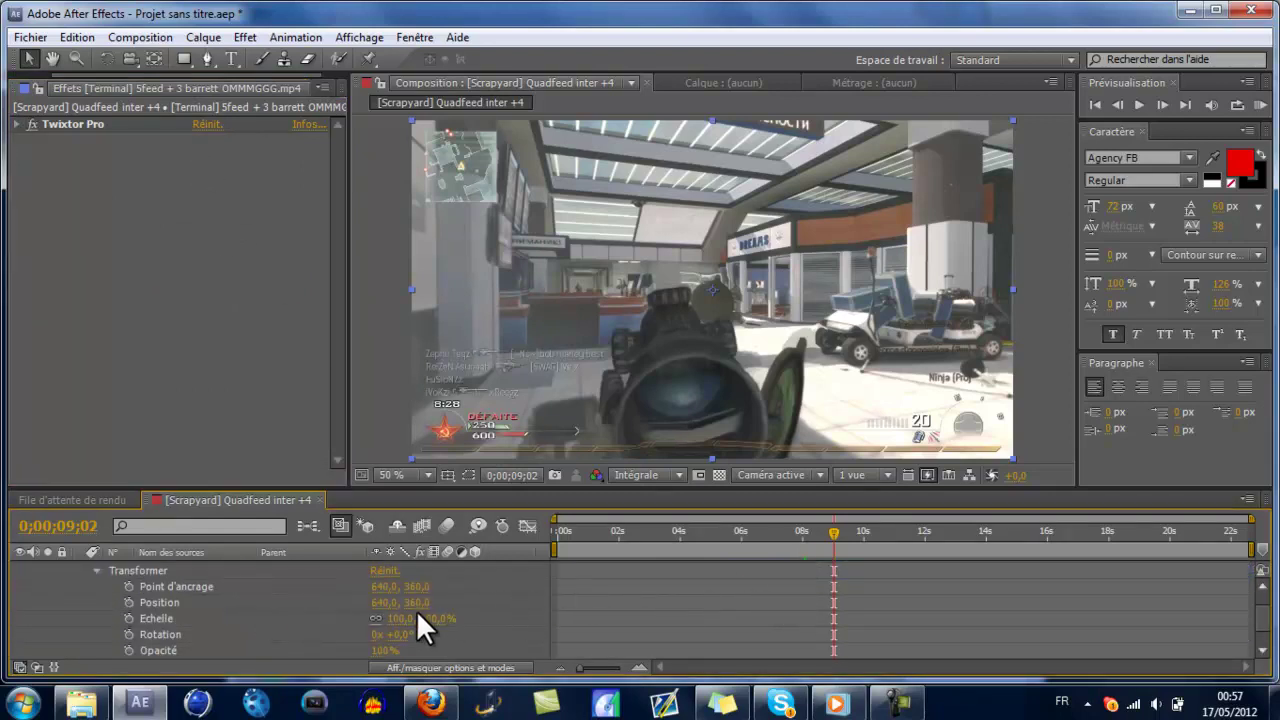
Step: Try setting the Terminal layer's Scale to 0% without a keyframe at 0;00;09;02
scroll(839, 599, up, 1)
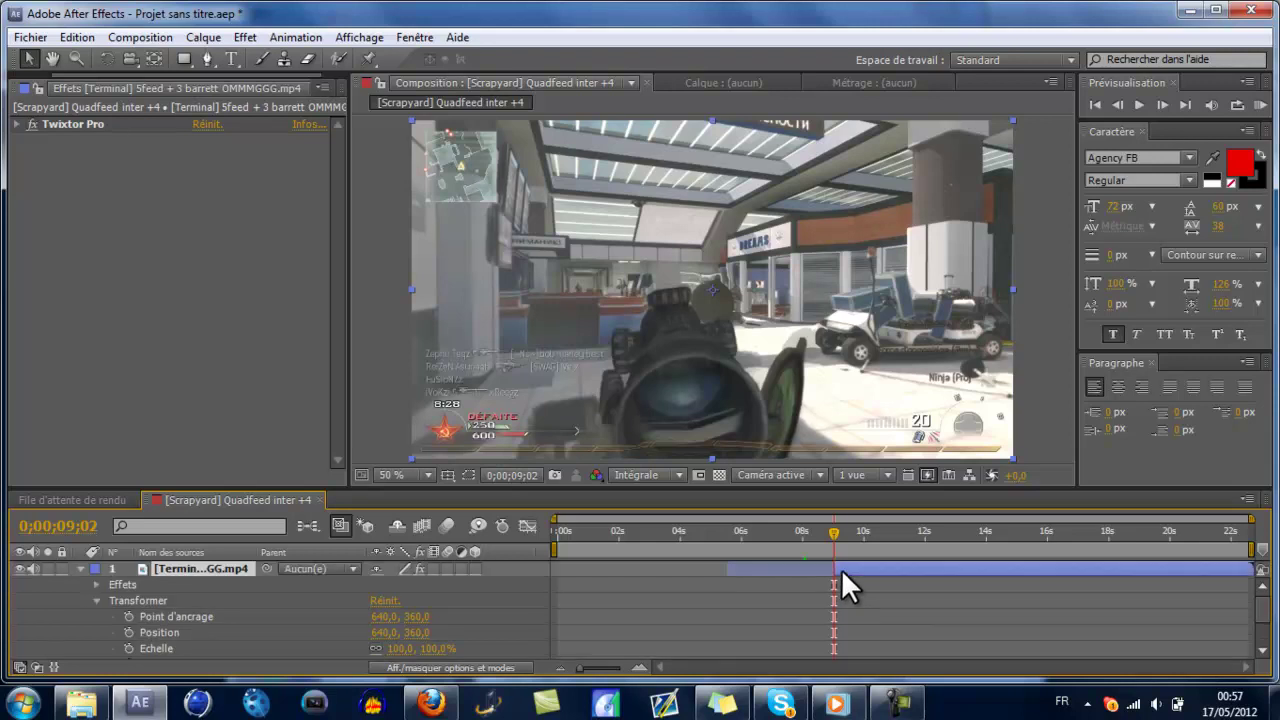
scroll(331, 620, down, 1)
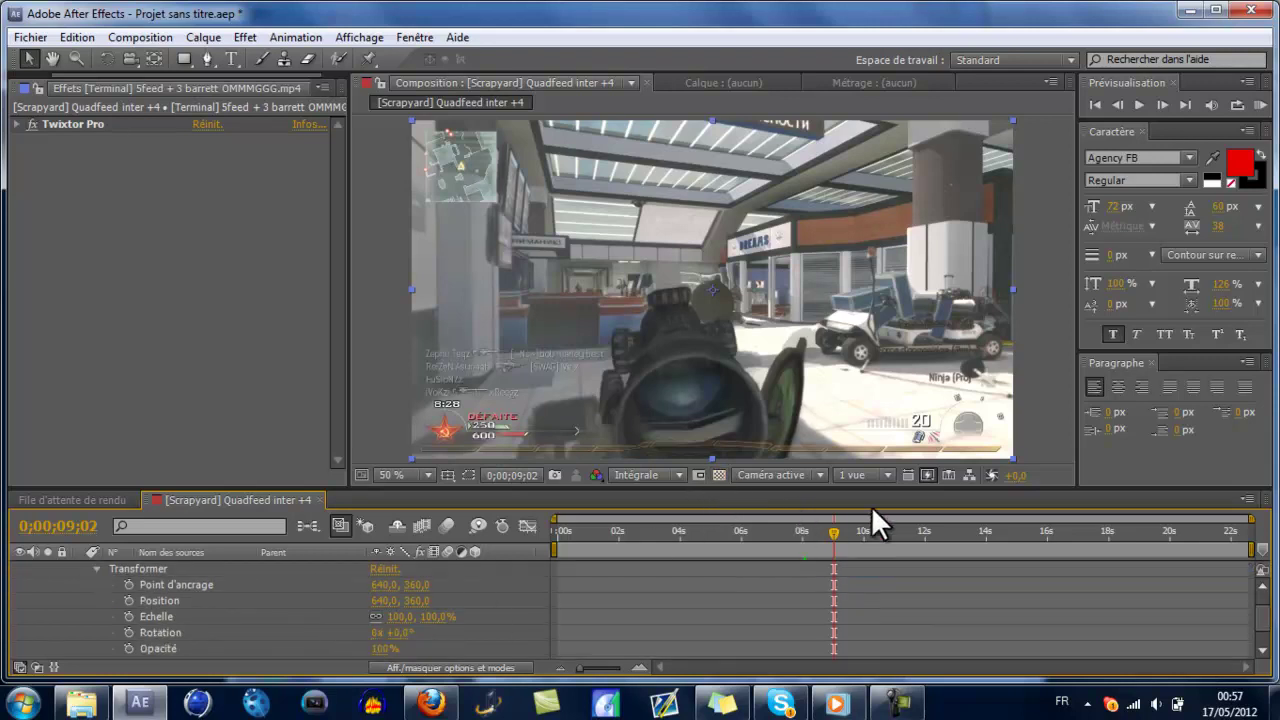
click(428, 616)
text(0)
key(Return)
scroll(675, 589, up, 1)
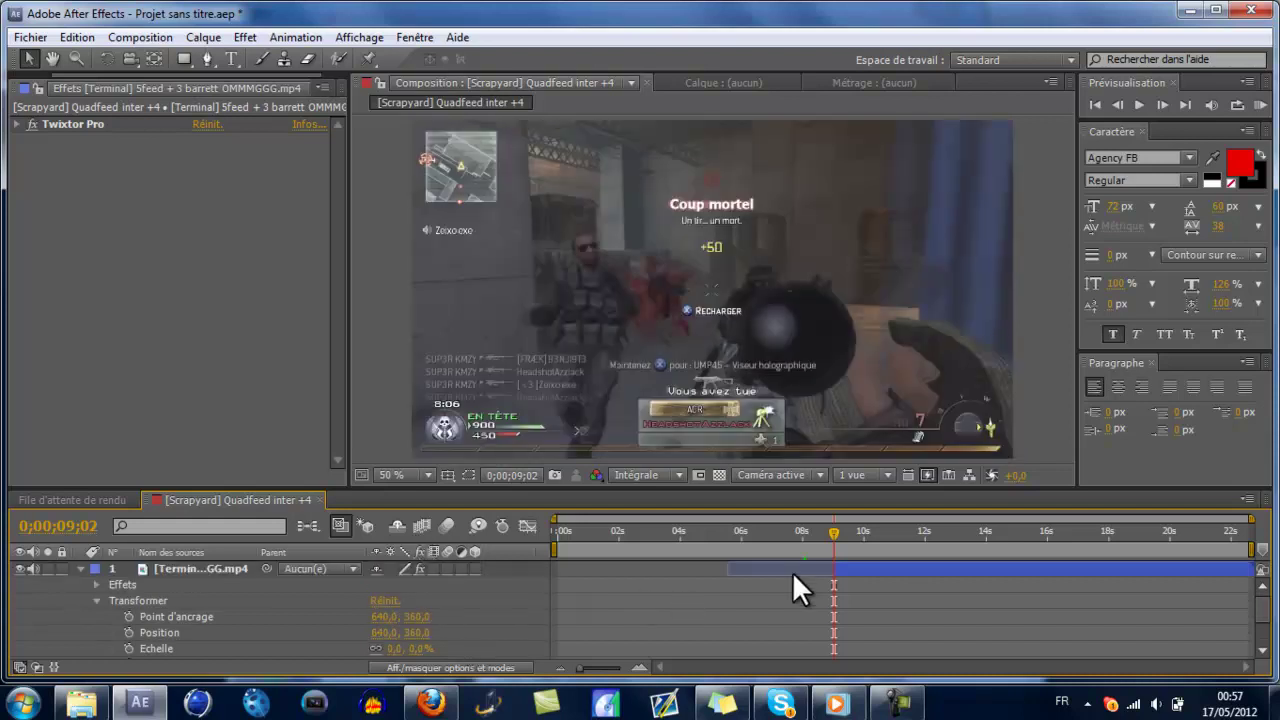
scroll(199, 590, down, 1)
scroll(163, 590, up, 1)
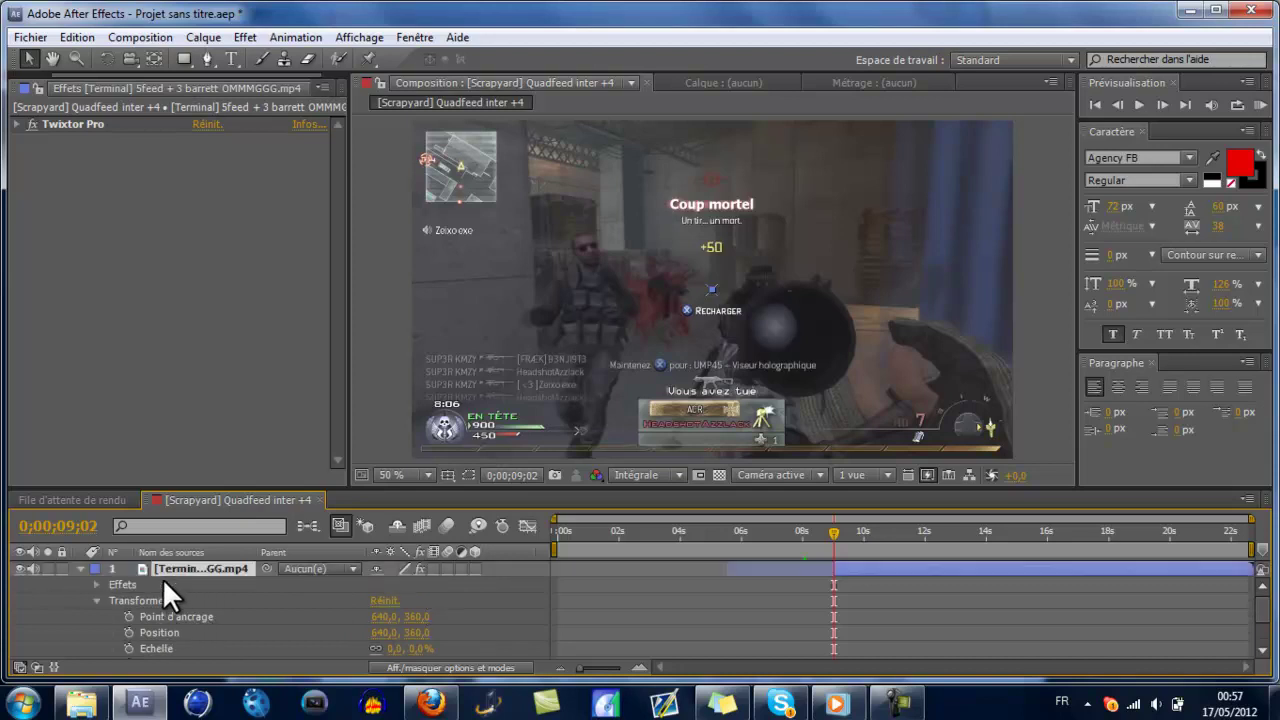
click(831, 531)
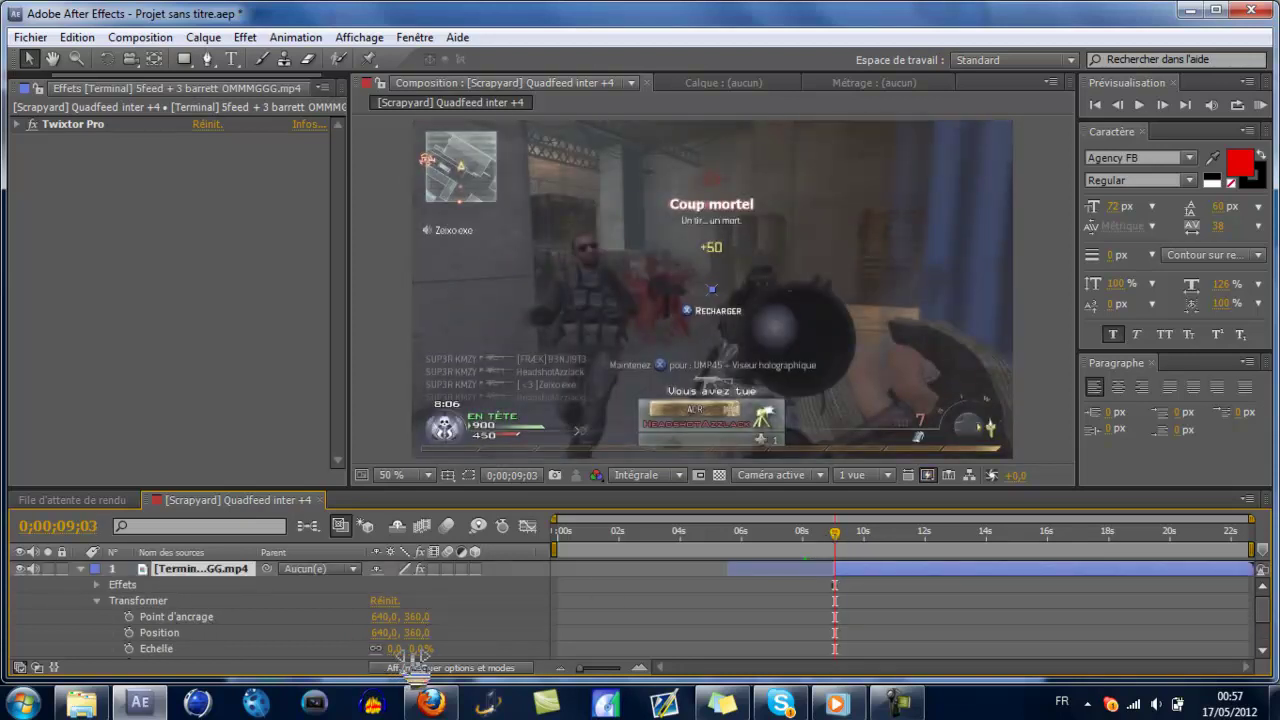
key(Page_Up)
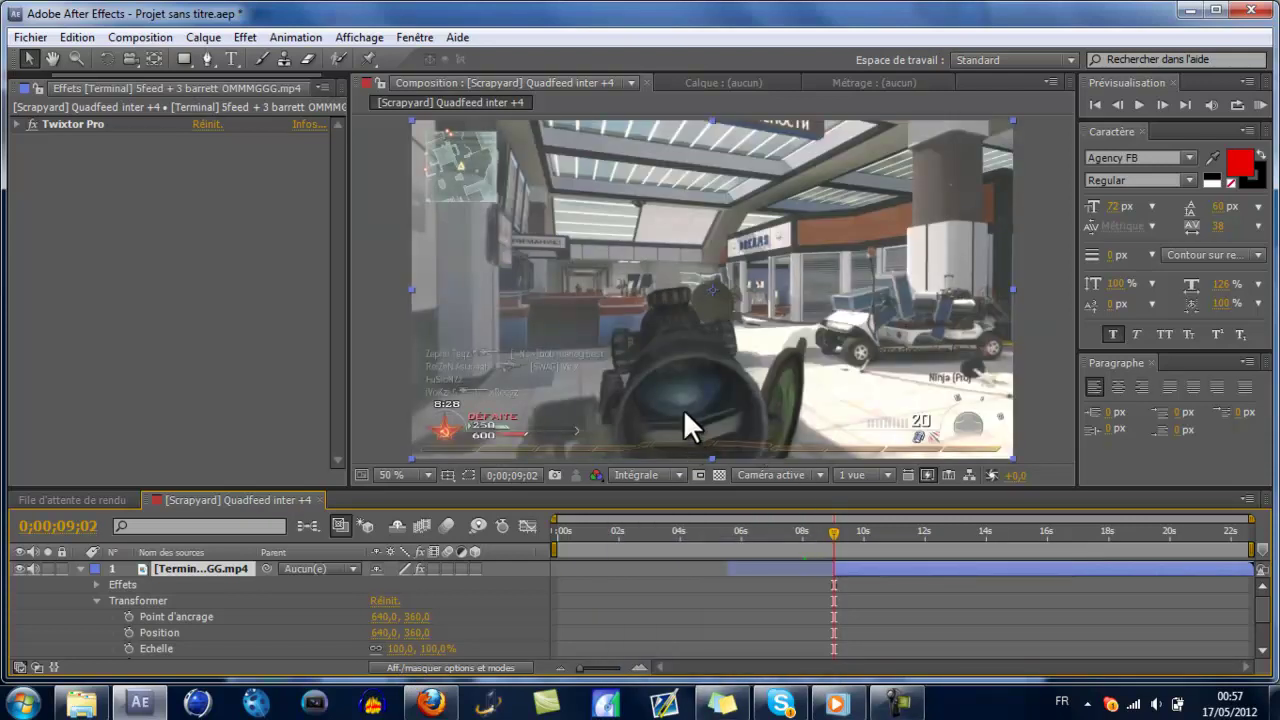
Step: Turn the Terminal clip into a 3D layer and bring its separate X, Y and Z rotation properties into view
scroll(492, 540, down, 2)
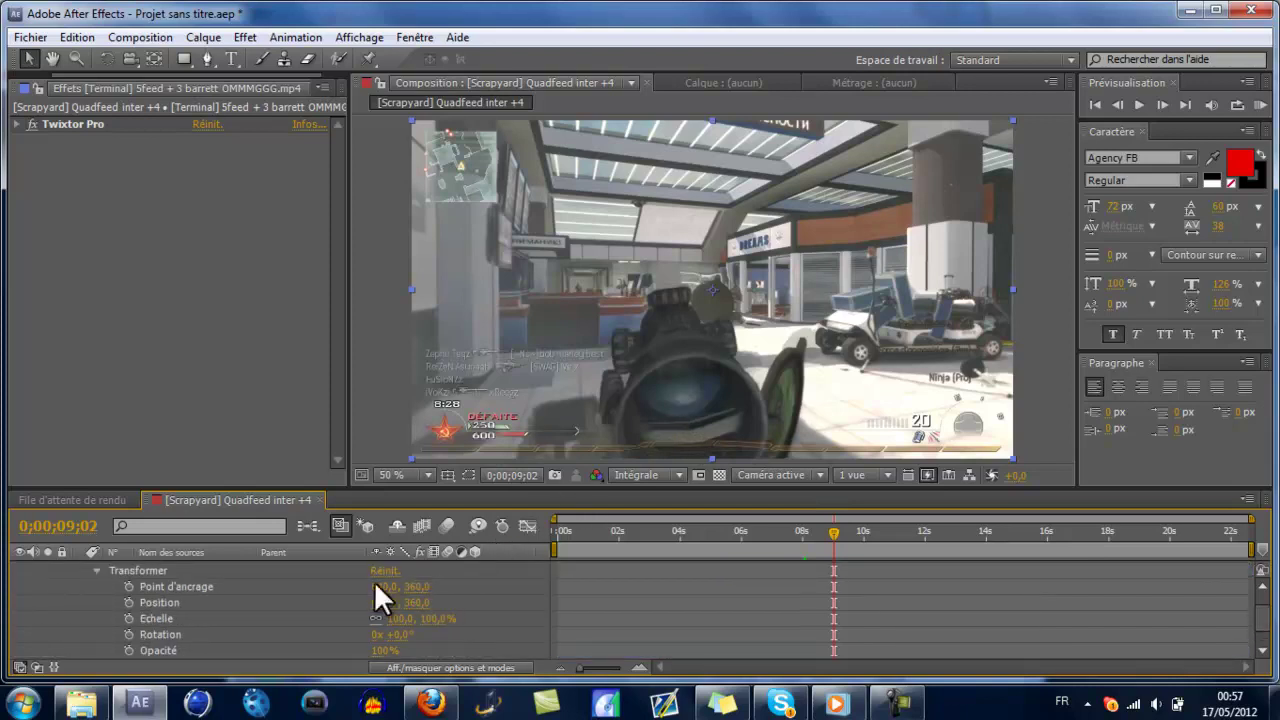
scroll(468, 575, up, 2)
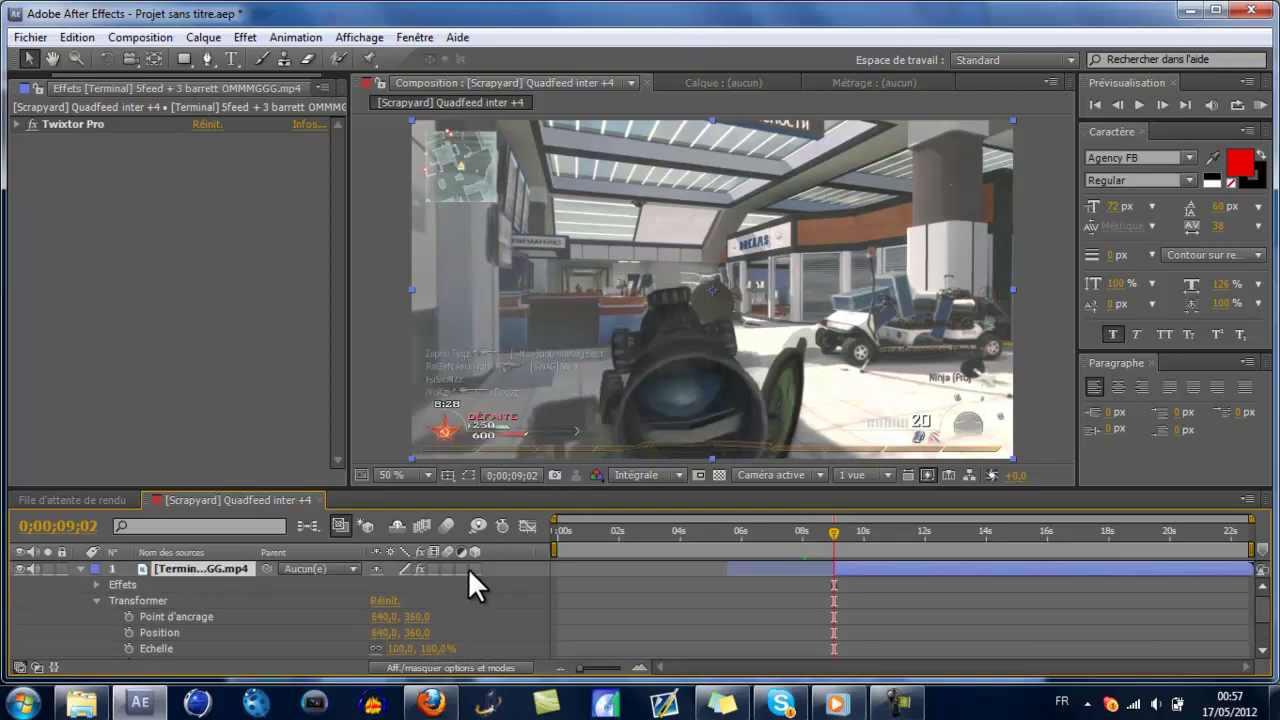
click(470, 568)
scroll(230, 618, down, 4)
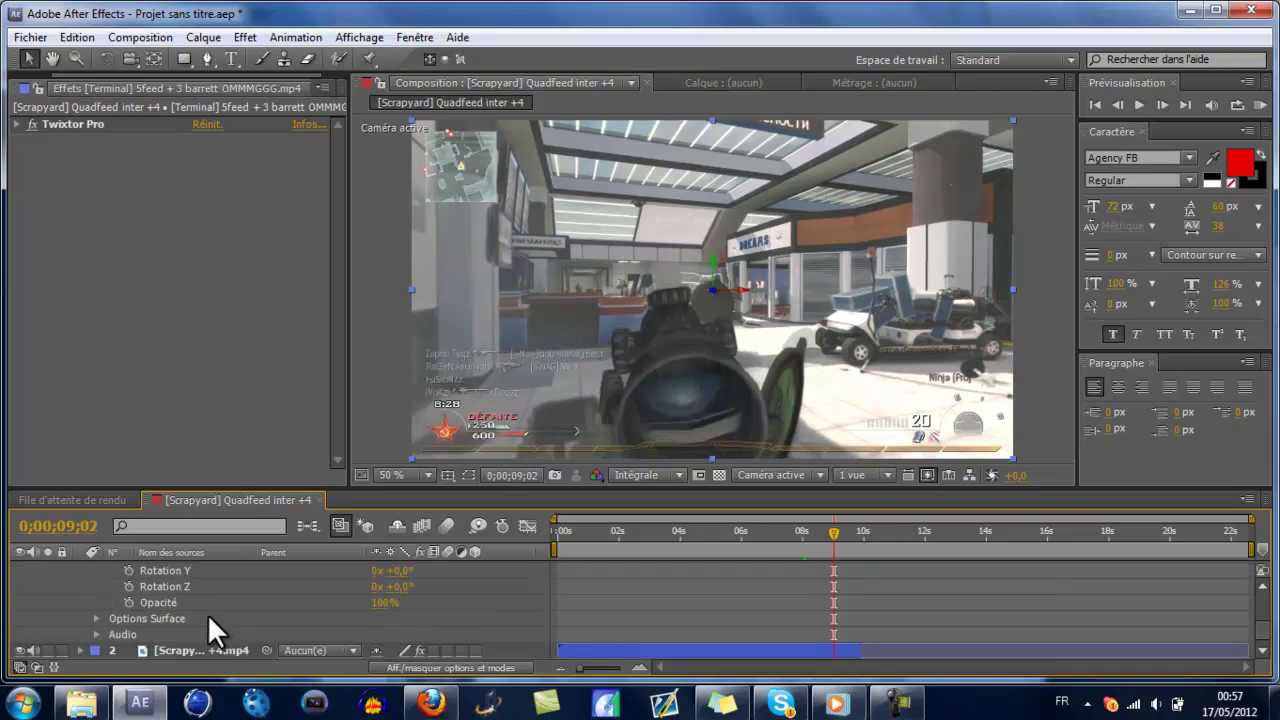
scroll(170, 600, up, 2)
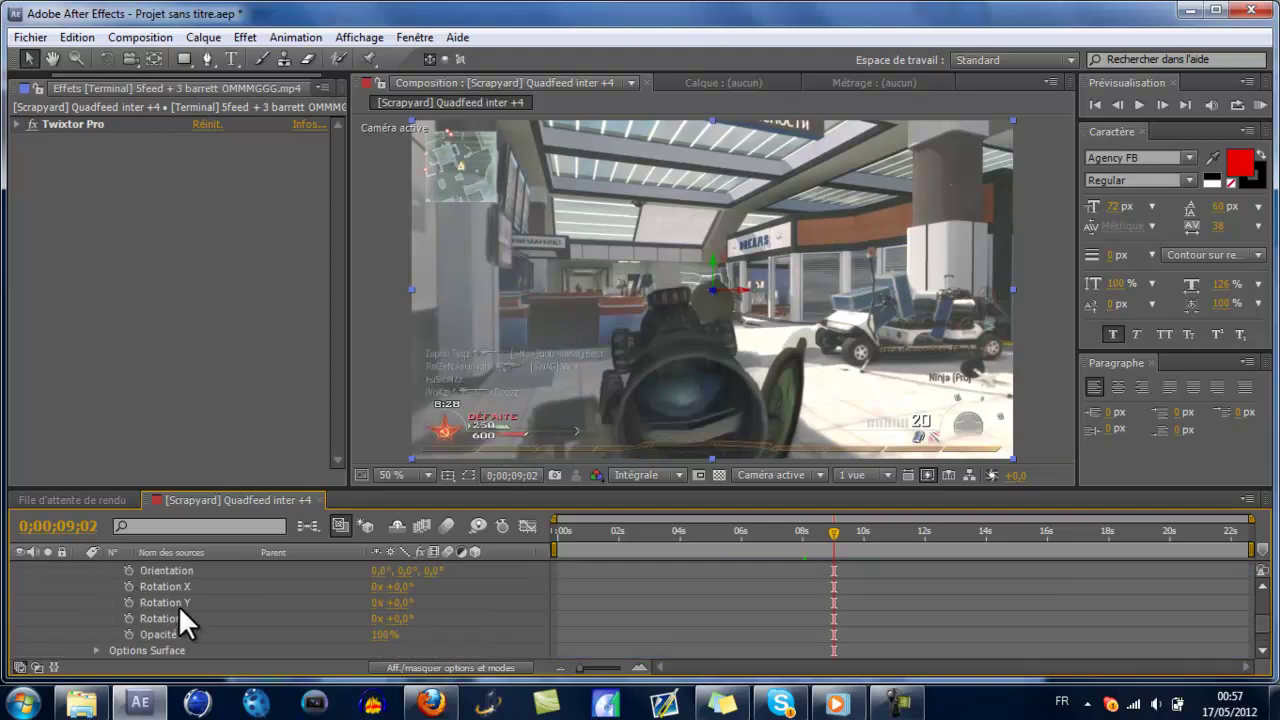
Step: Keyframe the Terminal layer's rotations at 0;00;09;02 with Rotation Y at 2x, Rotation X at 1x and Rotation Z at -2x
click(378, 602)
key(Return)
click(127, 603)
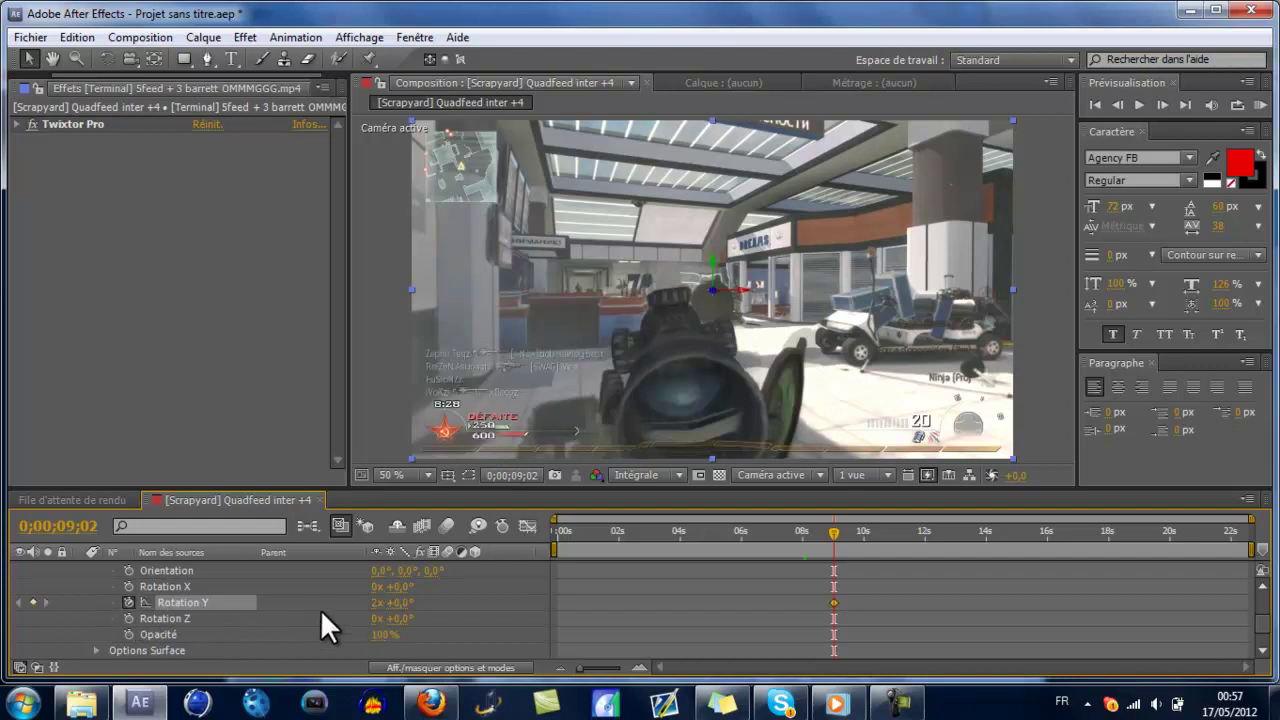
click(378, 586)
text(1)
click(127, 587)
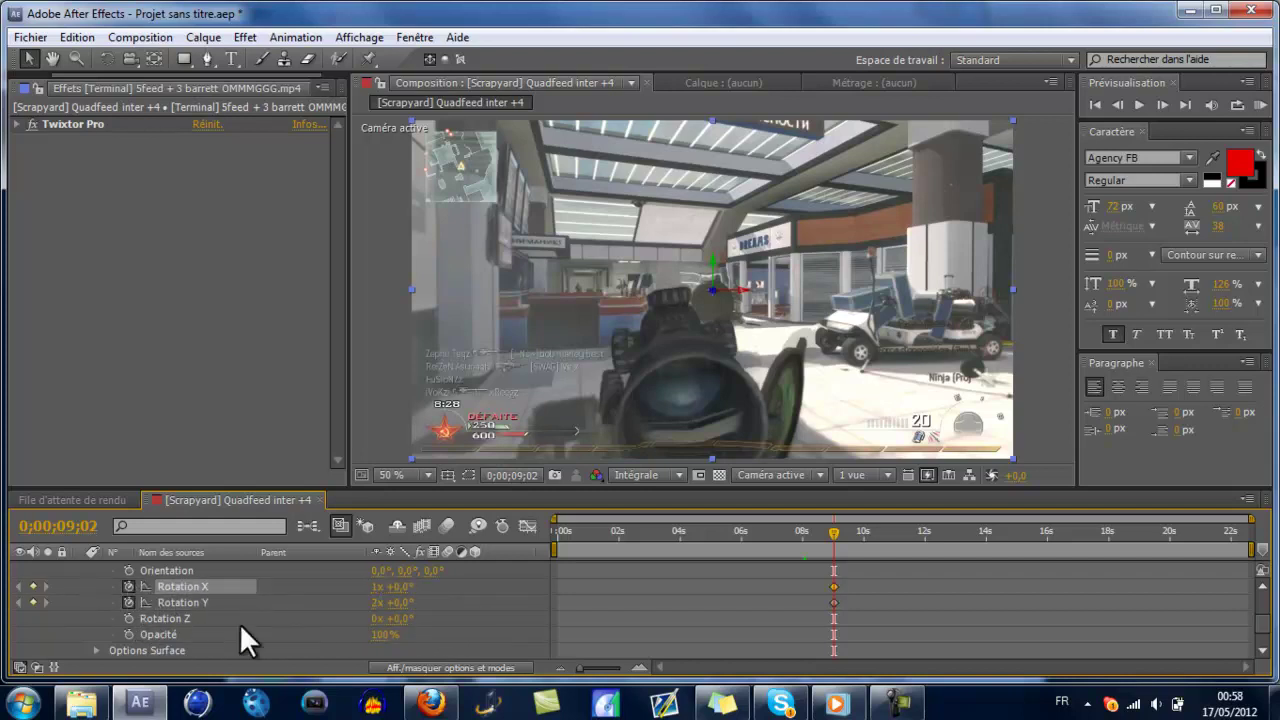
click(378, 618)
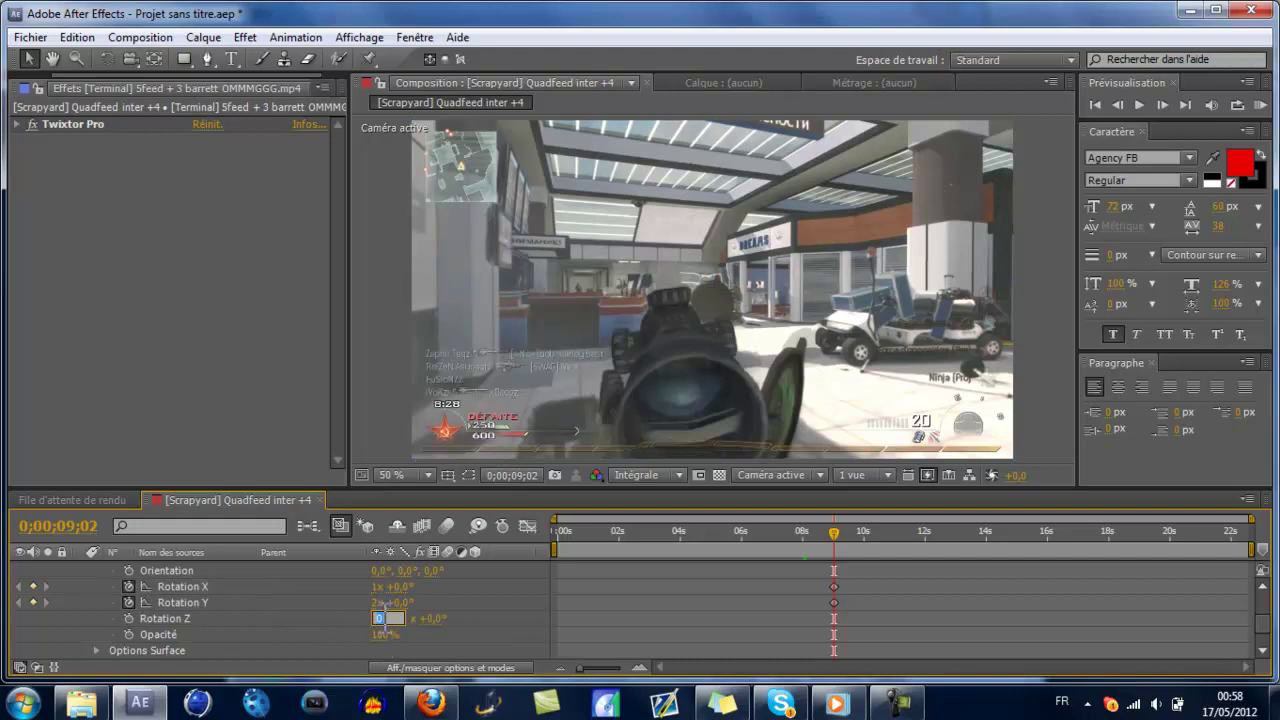
key(BackSpace)
text(-2)
click(127, 619)
Step: Set the Terminal layer's Scale to 0% and enable its keyframing at 0;00;09;02
scroll(340, 632, up, 2)
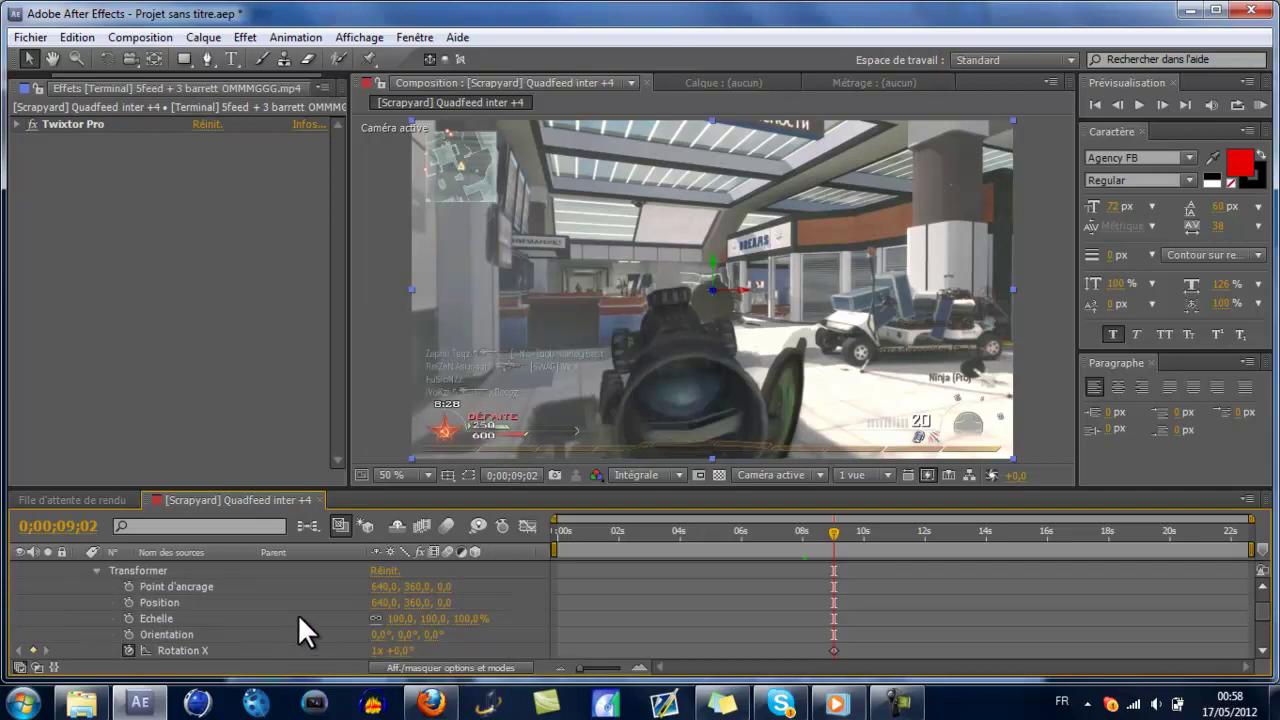
click(478, 618)
text(0)
click(129, 618)
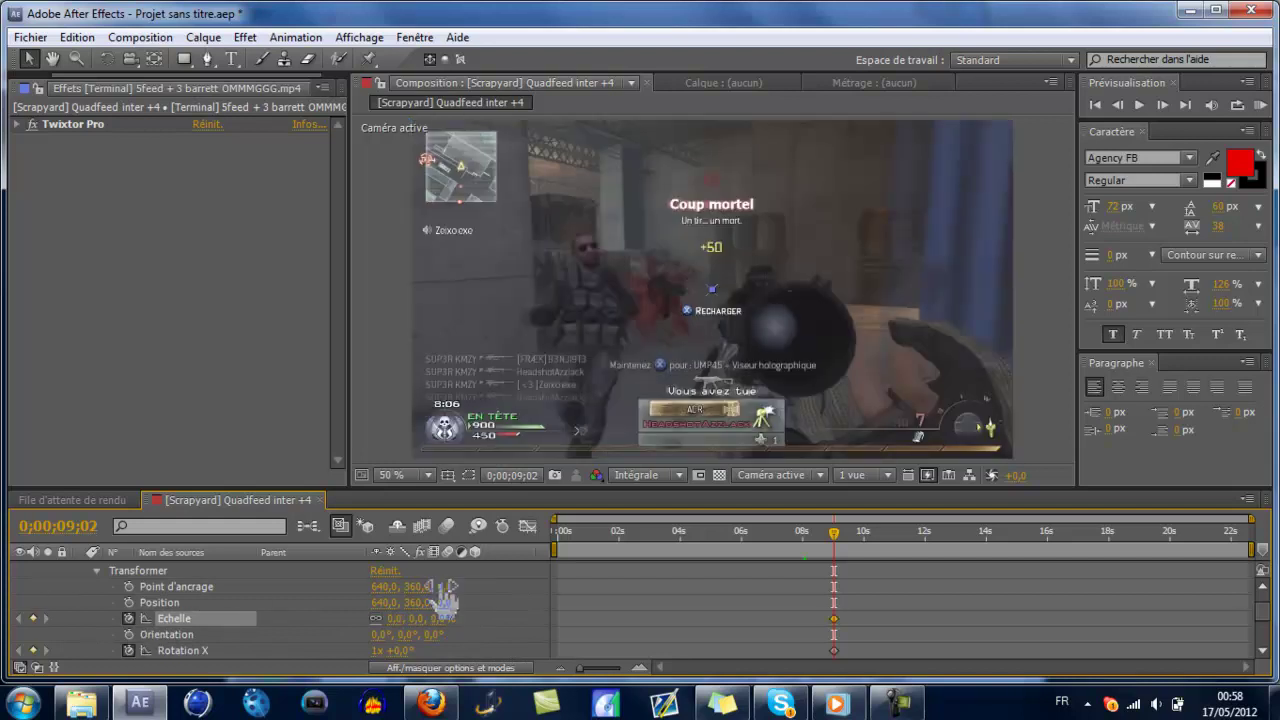
Step: Shift the Terminal layer's Position to about 641, 752, 0 and enable its keyframing at 0;00;09;02
click(163, 602)
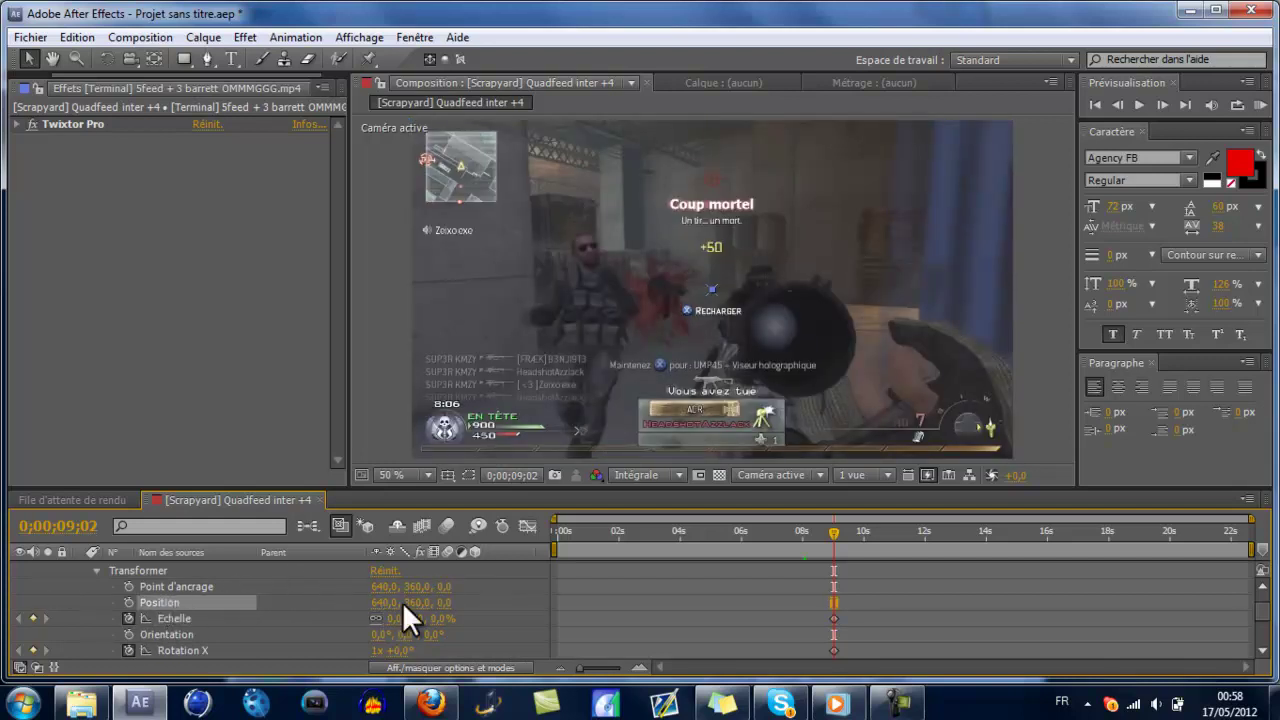
mouse_move(376, 602)
mouse_down()
mouse_move(460, 602)
mouse_move(358, 604)
mouse_move(397, 618)
mouse_move(408, 600)
mouse_move(486, 600)
mouse_move(50, 608)
mouse_move(825, 559)
mouse_up()
click(128, 602)
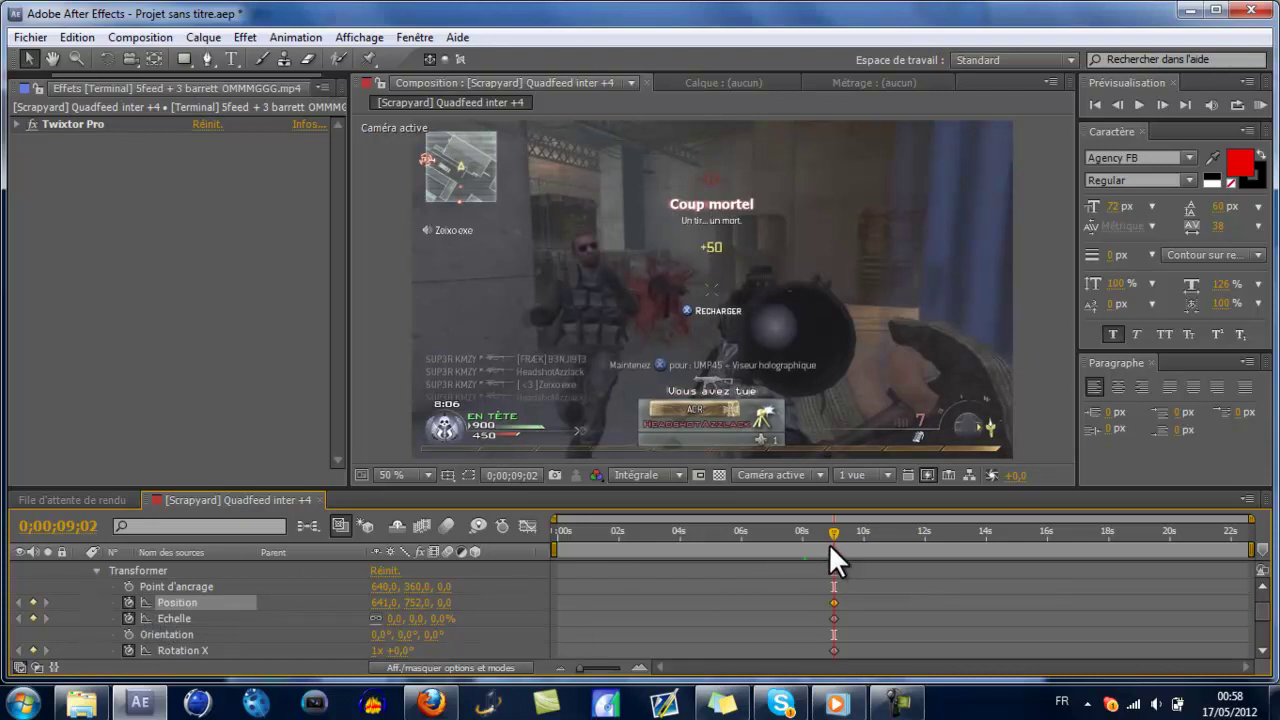
Step: Move the playhead to 0;00;09;53 and set the Terminal layer's Scale to 100% there
scroll(975, 576, down, 2)
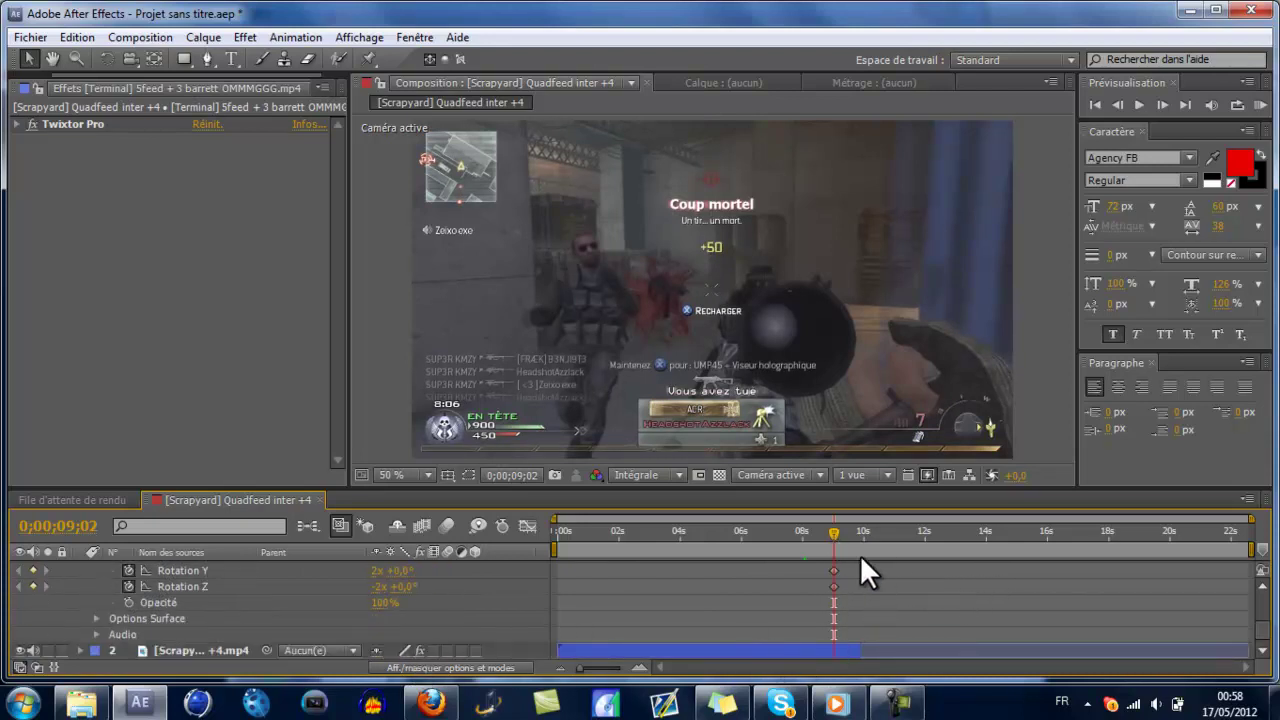
drag(831, 535, 856, 536)
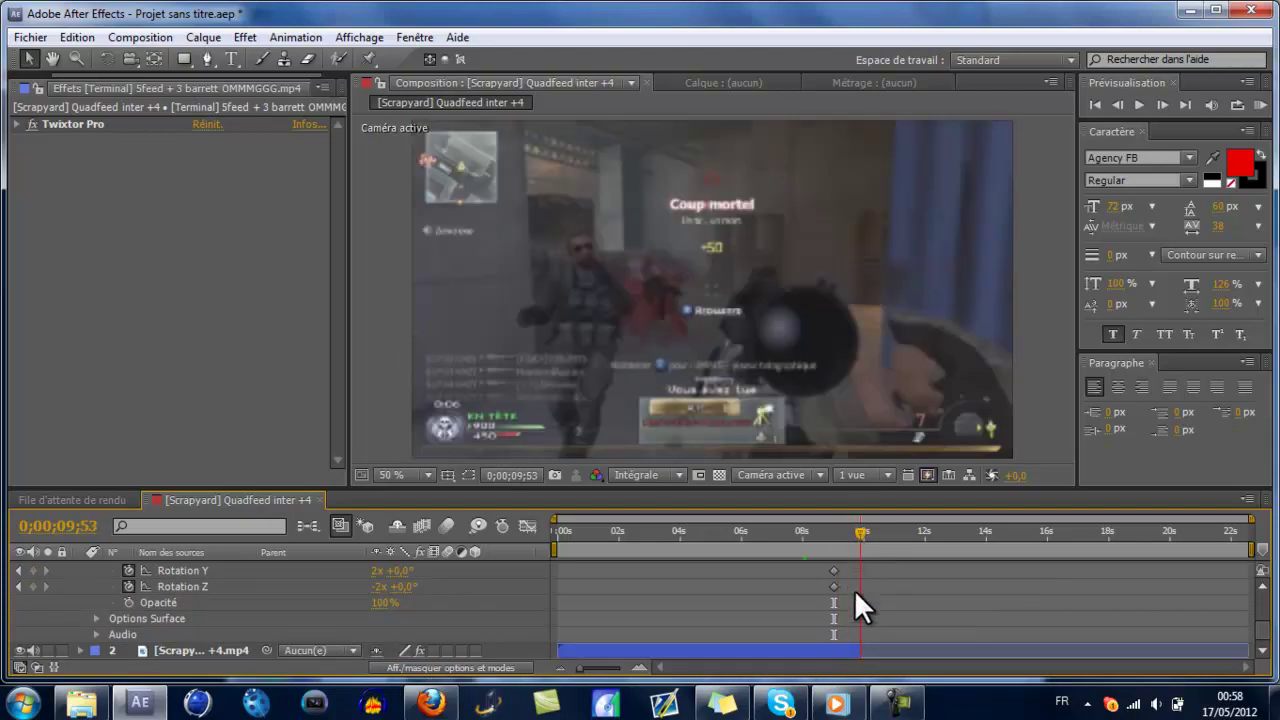
scroll(666, 613, up, 2)
scroll(307, 620, up, 1)
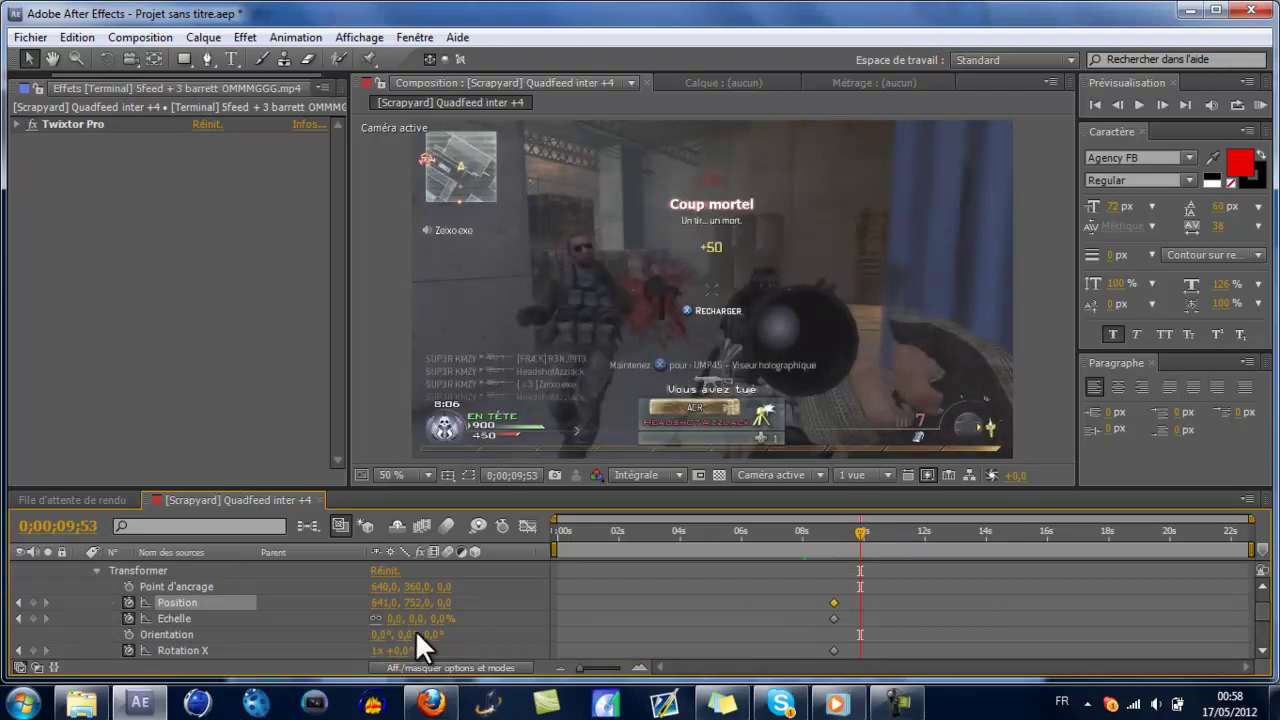
click(440, 618)
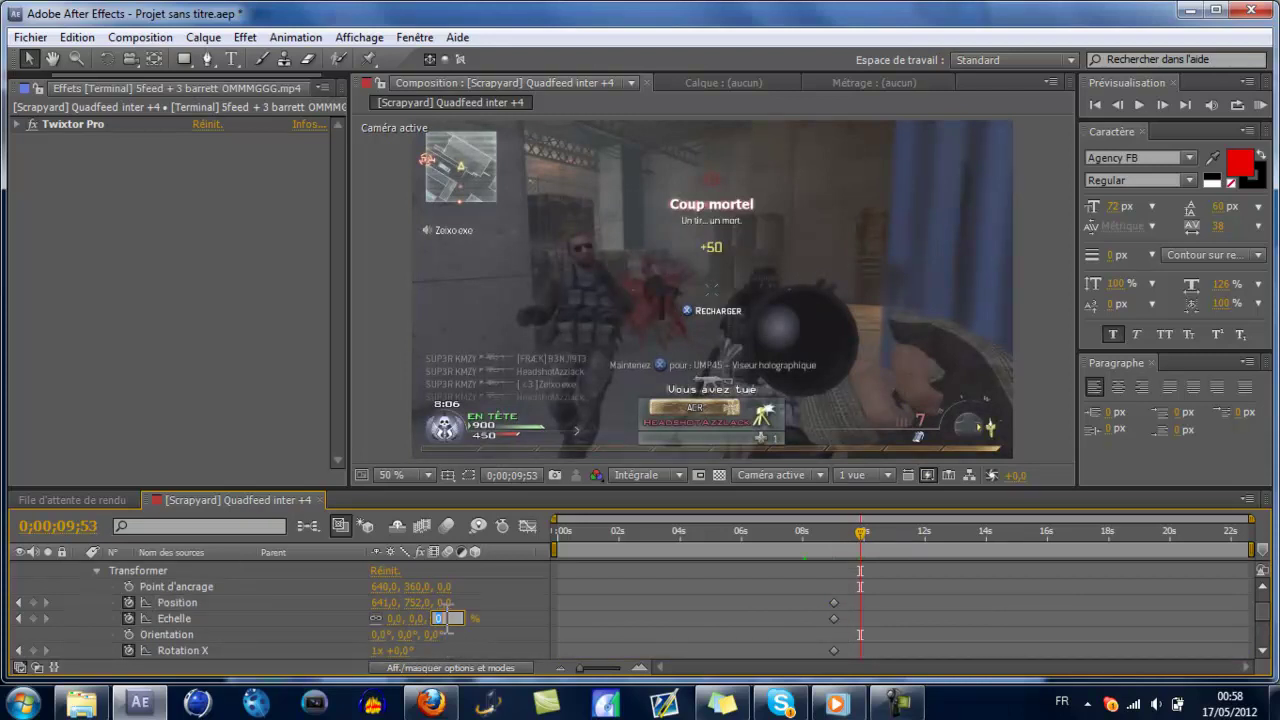
text(100)
key(Return)
Step: Set the Terminal layer's Rotation Z, Rotation Y and Rotation X to 0x at 0;00;09;53
scroll(425, 616, down, 2)
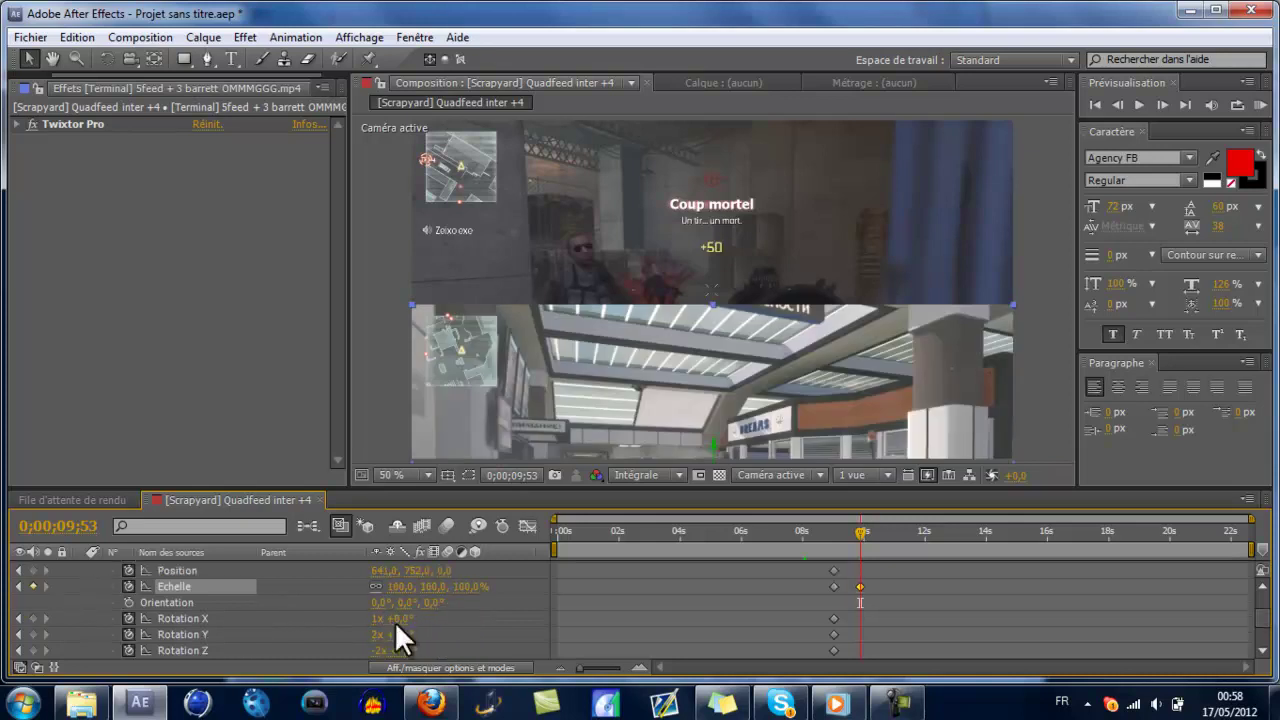
scroll(394, 622, down, 2)
scroll(395, 622, up, 1)
click(381, 618)
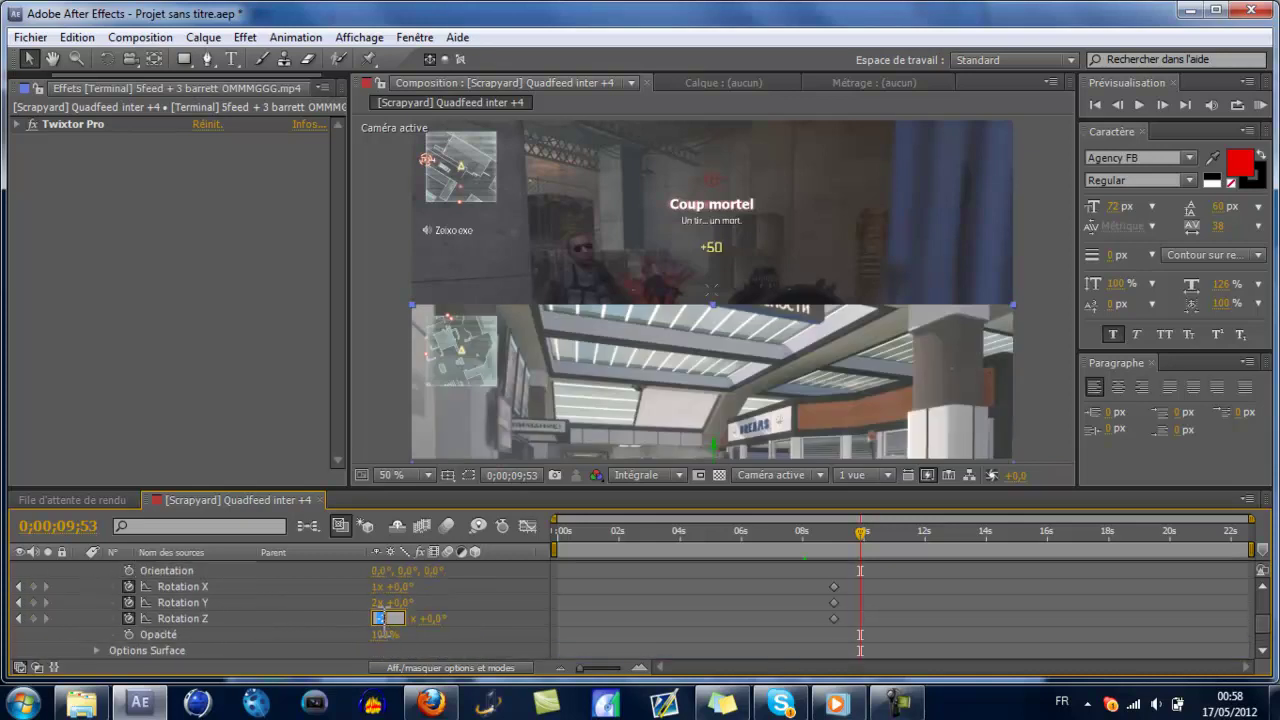
text(0)
key(Return)
click(381, 602)
text(0)
key(Return)
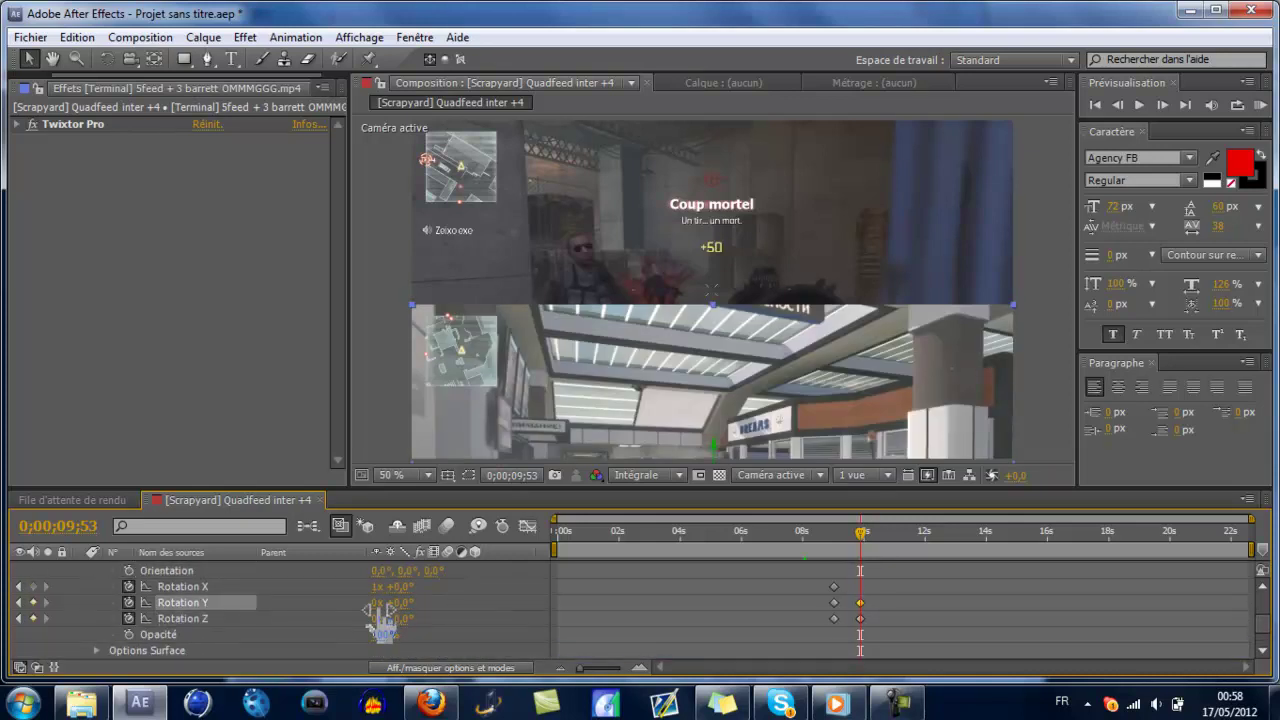
key(F2)
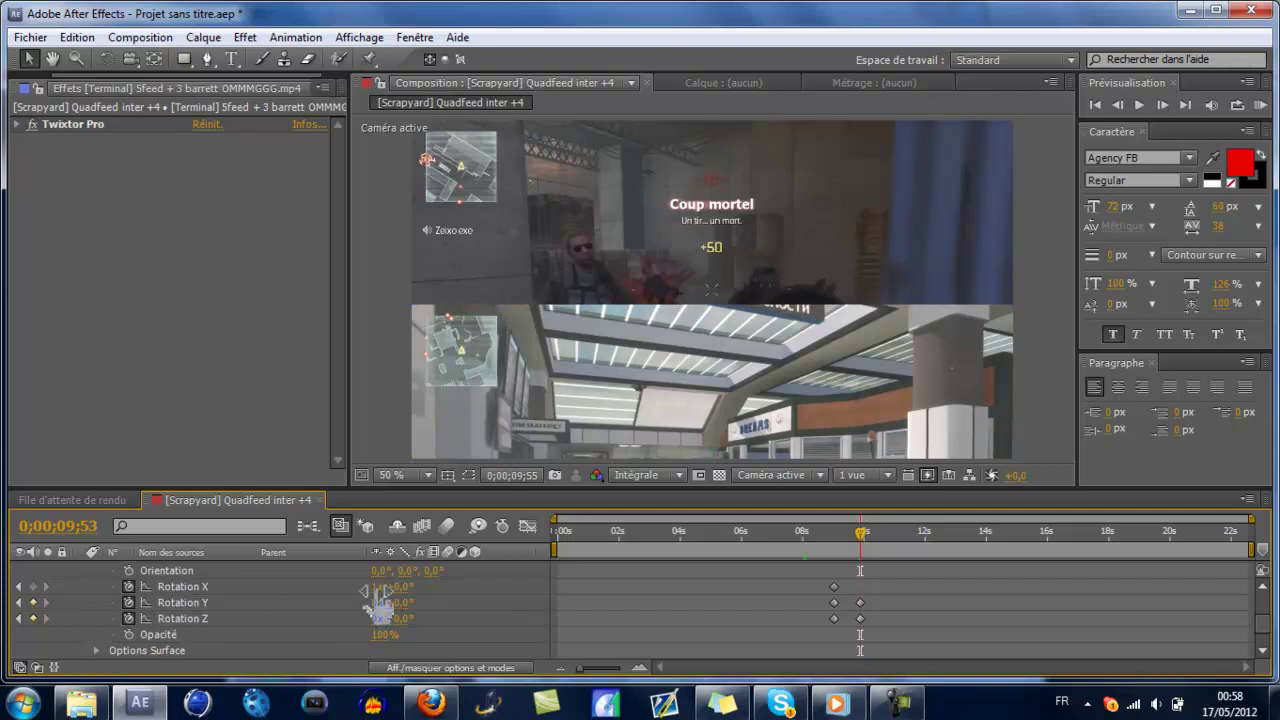
click(380, 586)
Step: Set the Terminal layer's vertical Position to 340 at 0;00;09;53, keeping 641 horizontally
scroll(390, 594, up, 2)
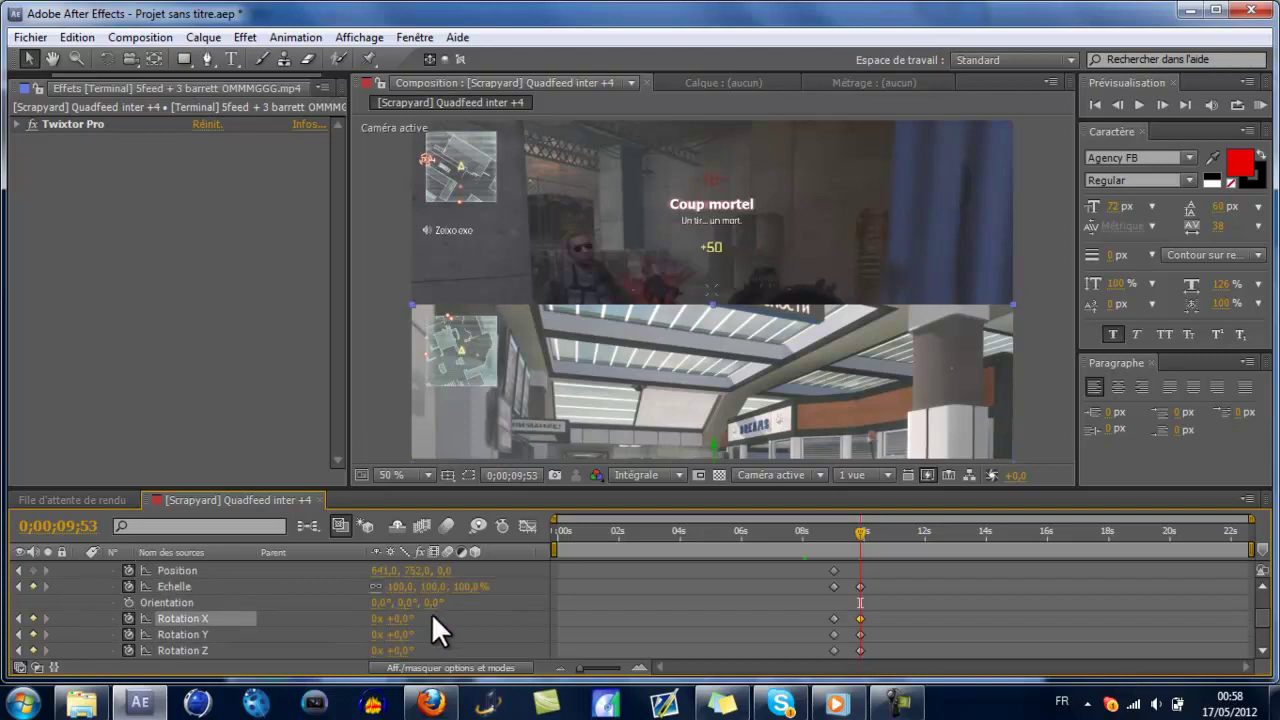
scroll(434, 613, up, 4)
scroll(423, 632, down, 2)
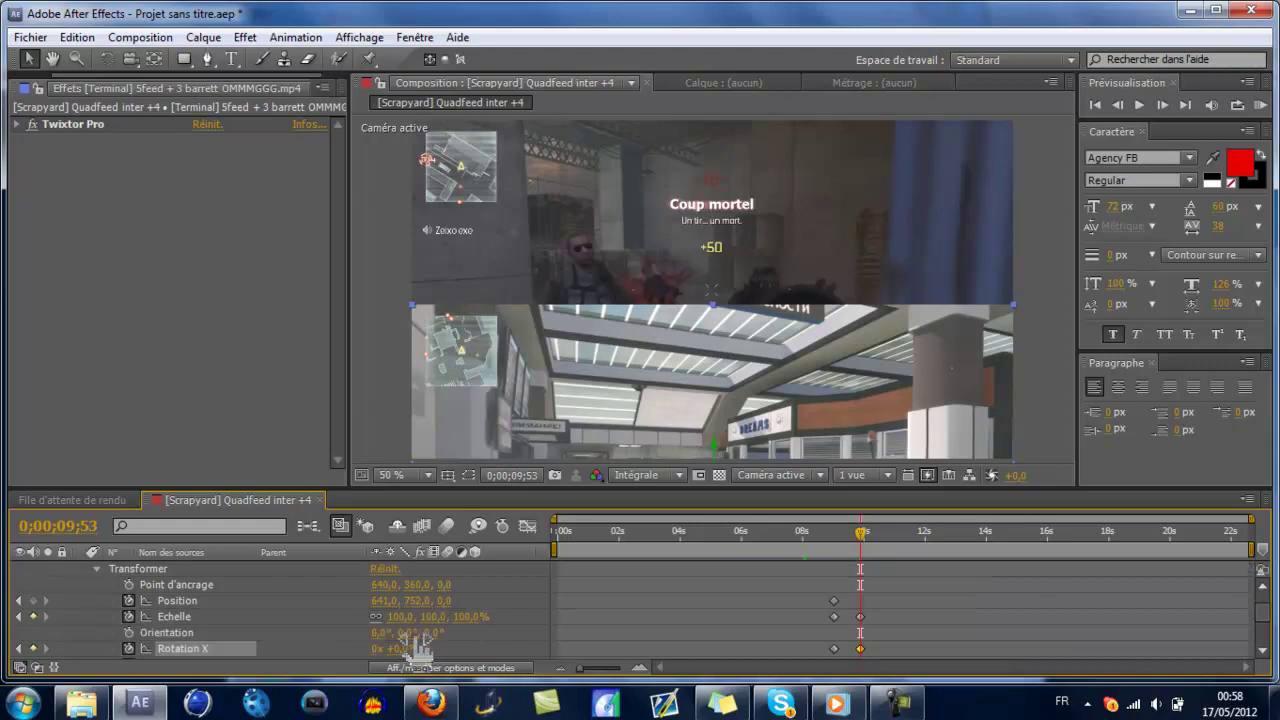
click(384, 600)
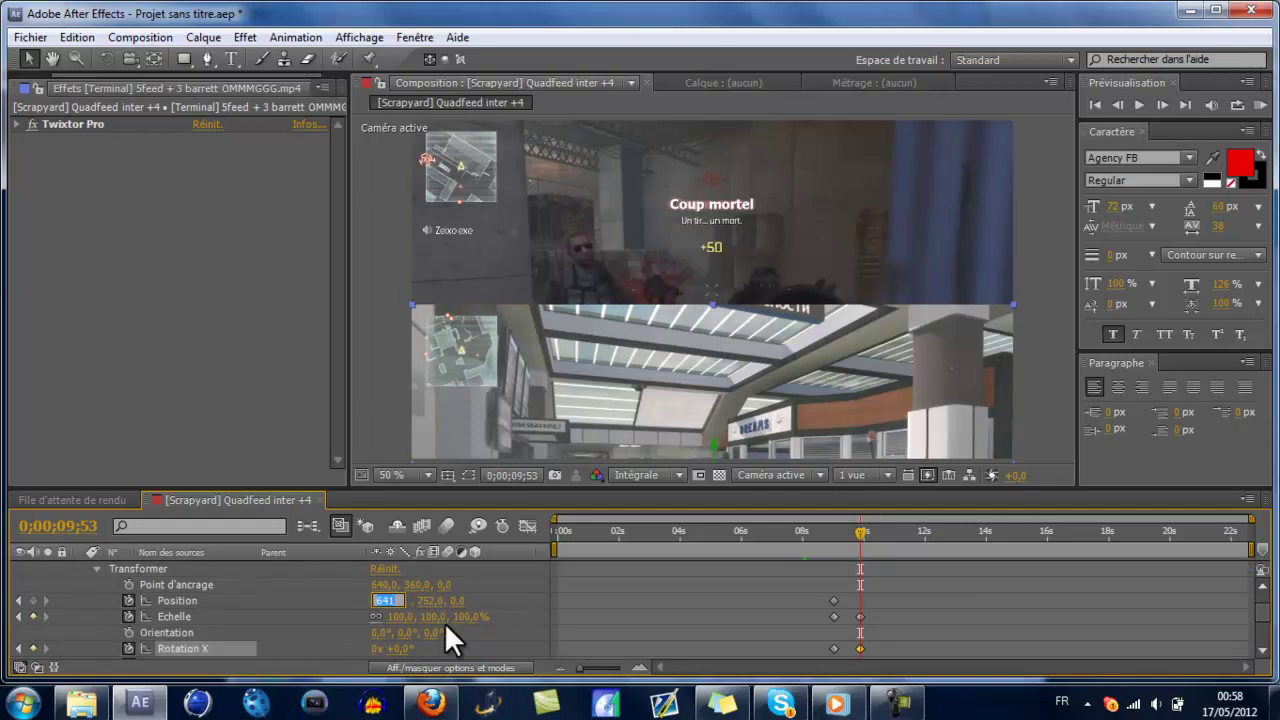
key(Tab)
text(340)
key(Return)
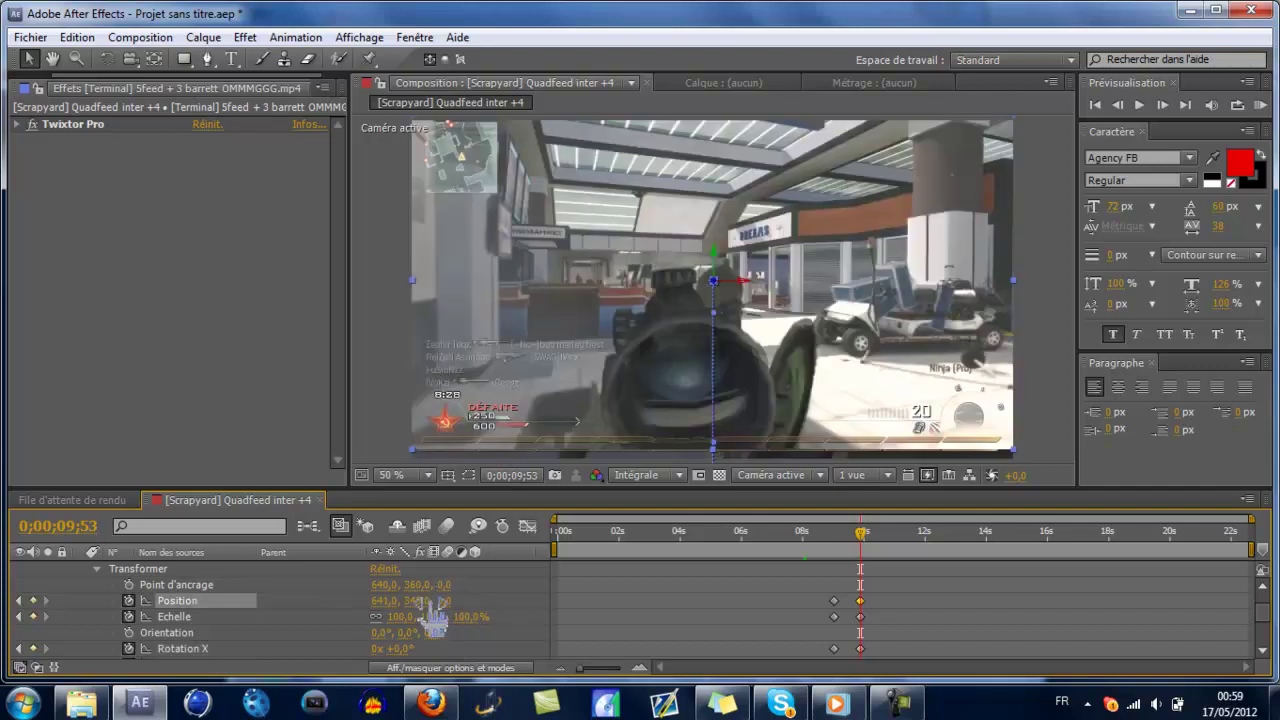
Step: Set the Terminal layer's Position to 640, 360, 0 at 0;00;09;53
click(384, 600)
text(64)
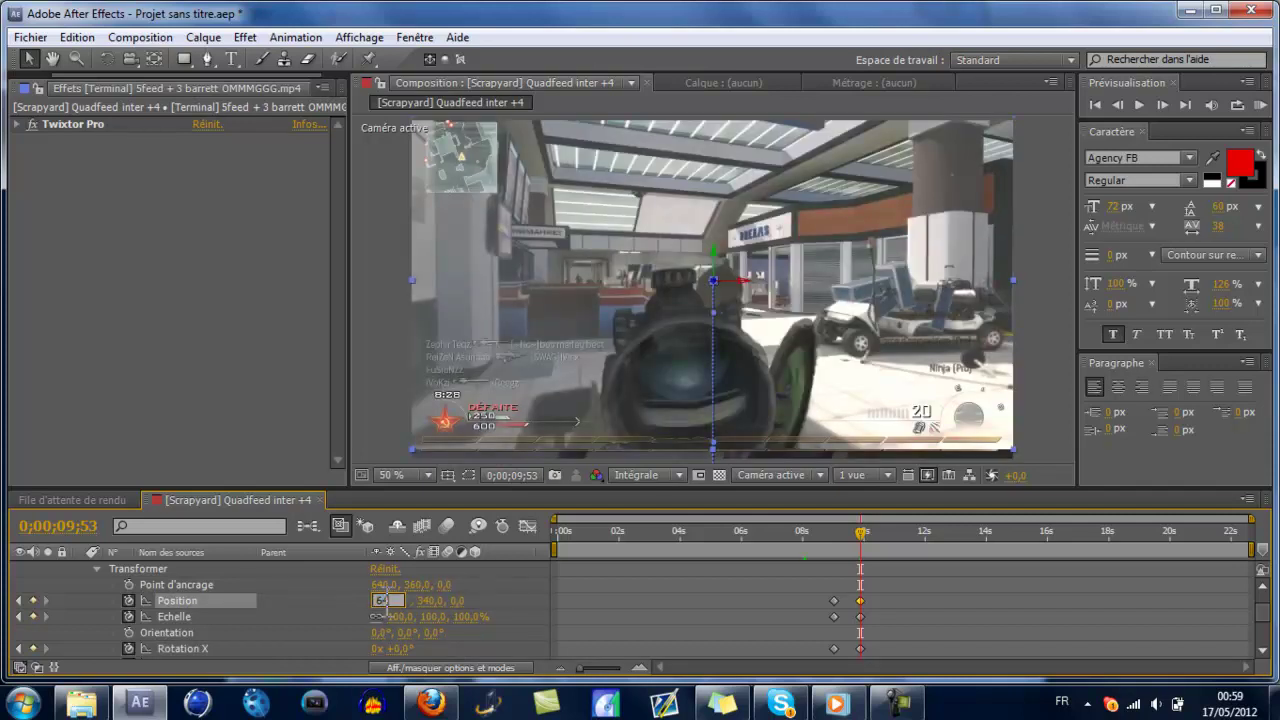
text(0)
key(Return)
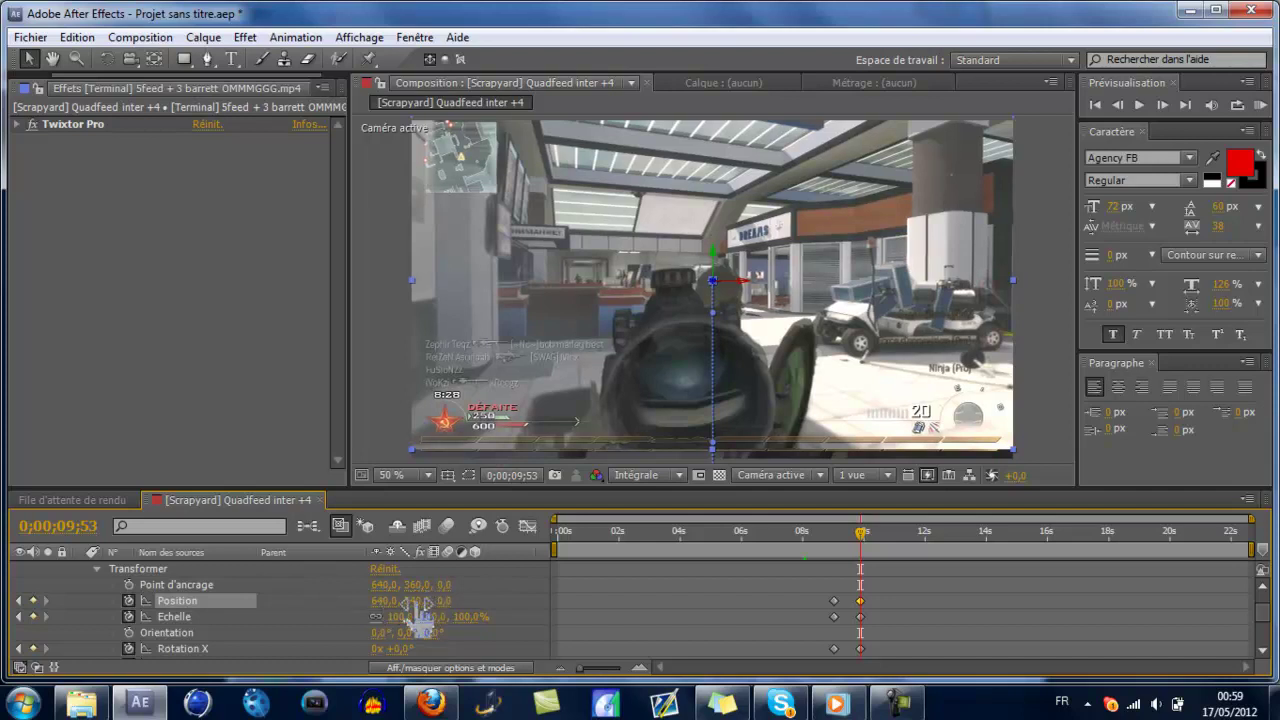
click(384, 601)
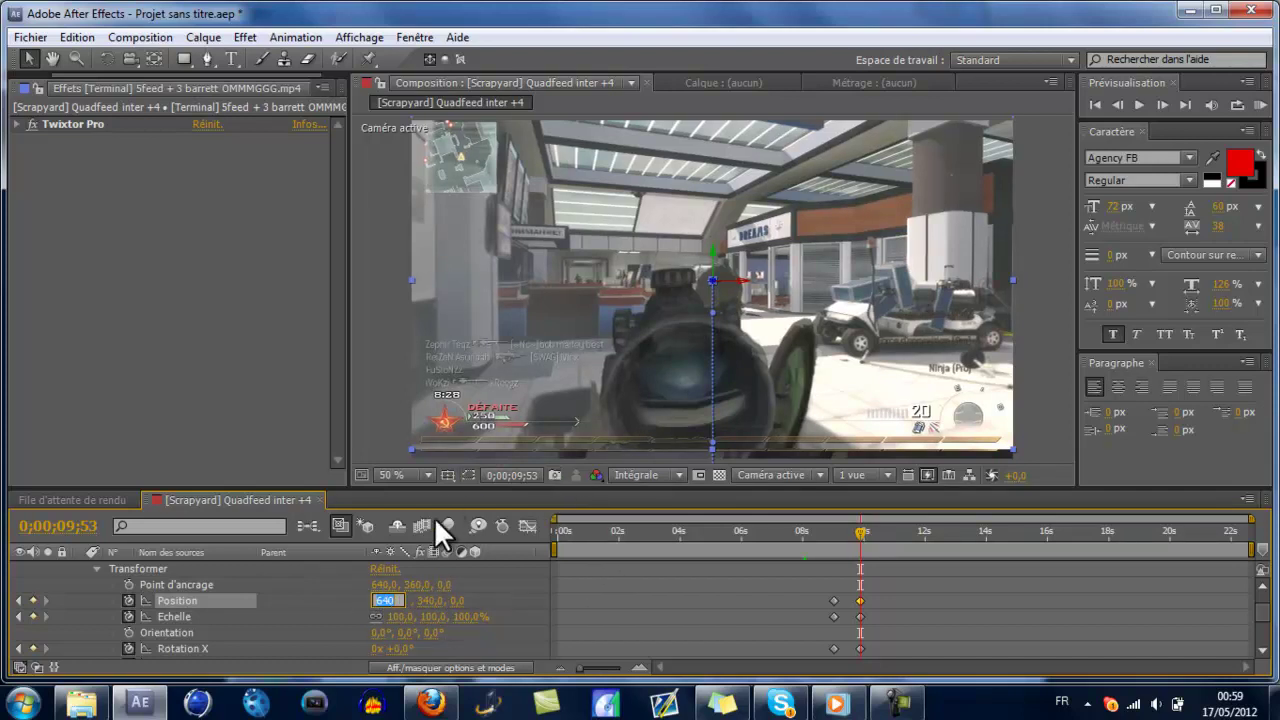
click(354, 602)
mouse_move(380, 601)
mouse_down()
mouse_move(366, 603)
mouse_move(380, 604)
mouse_up()
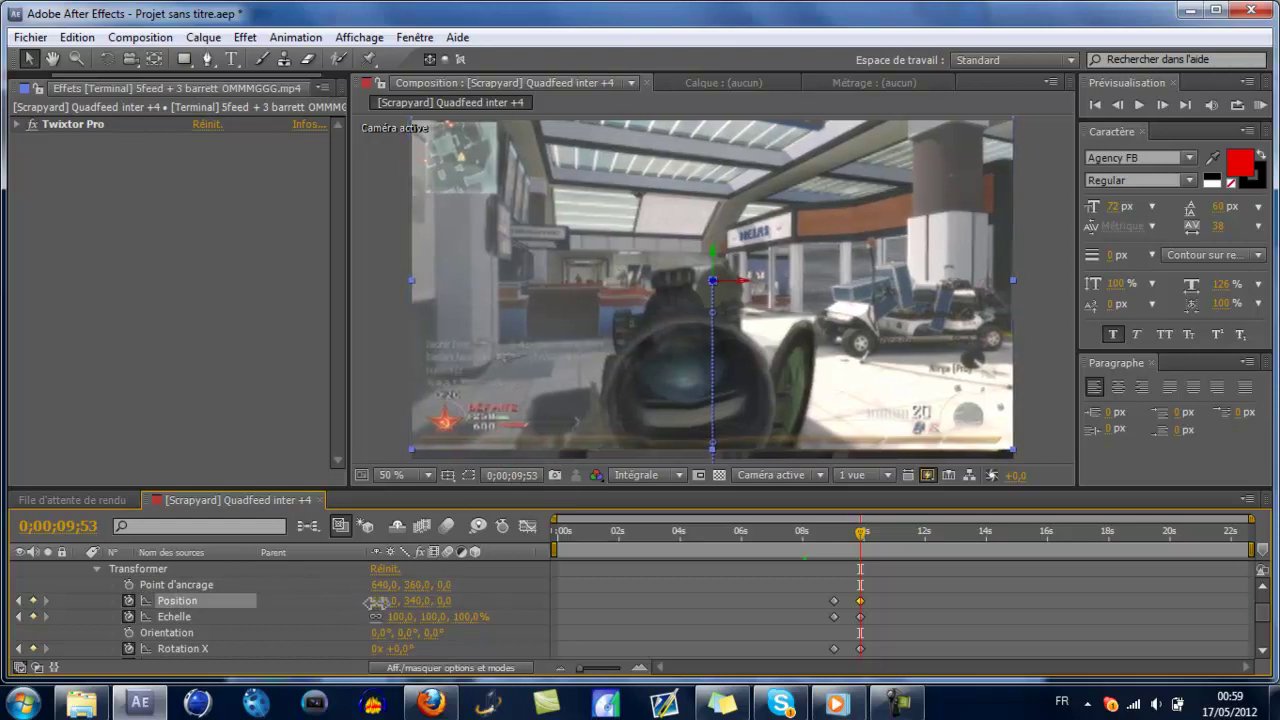
click(418, 601)
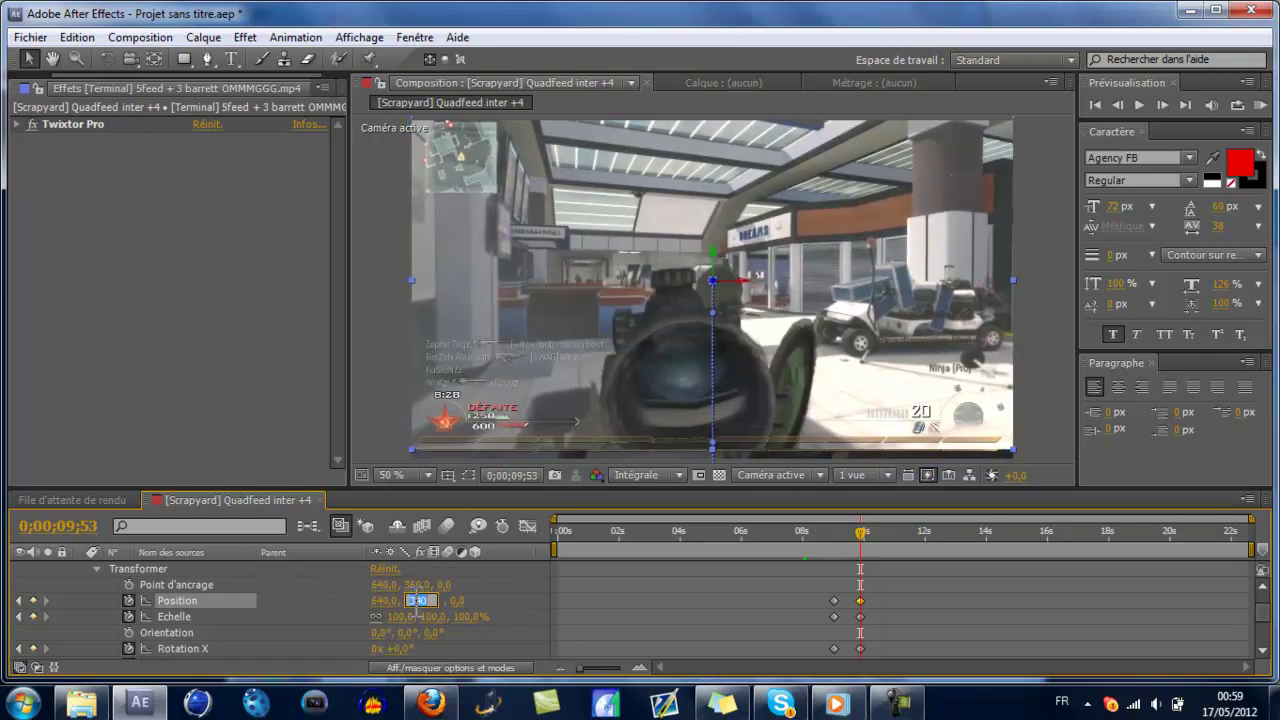
text(60)
key(Return)
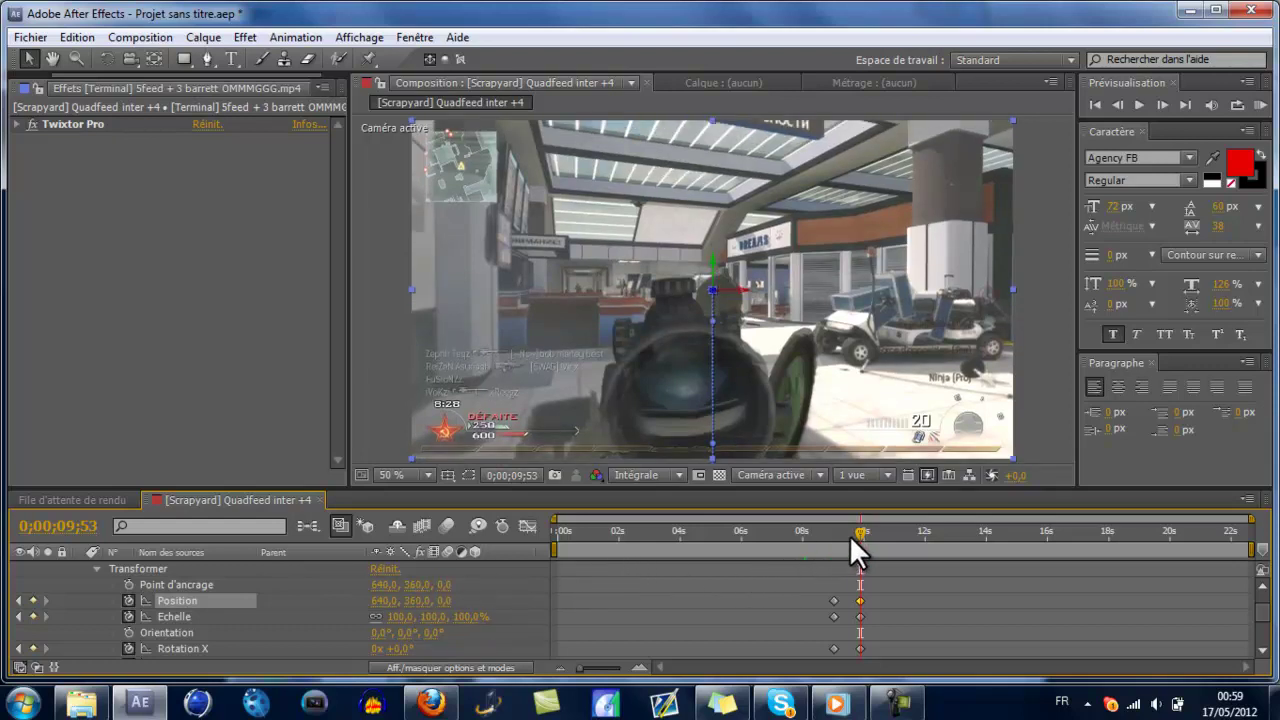
Step: Apply the CC Twister transition effect to the Terminal layer
mouse_move(851, 535)
mouse_down()
mouse_move(834, 537)
mouse_move(861, 537)
mouse_move(836, 533)
mouse_move(849, 532)
mouse_up()
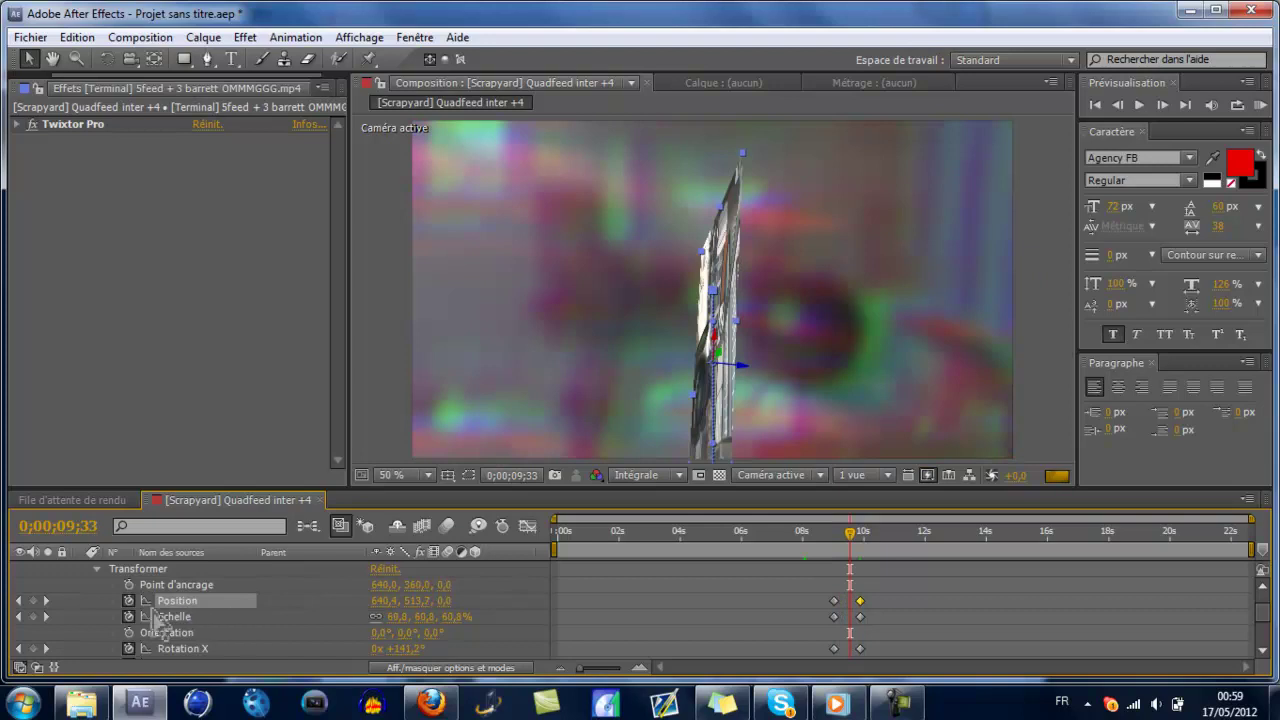
scroll(104, 605, up, 1)
click(171, 568)
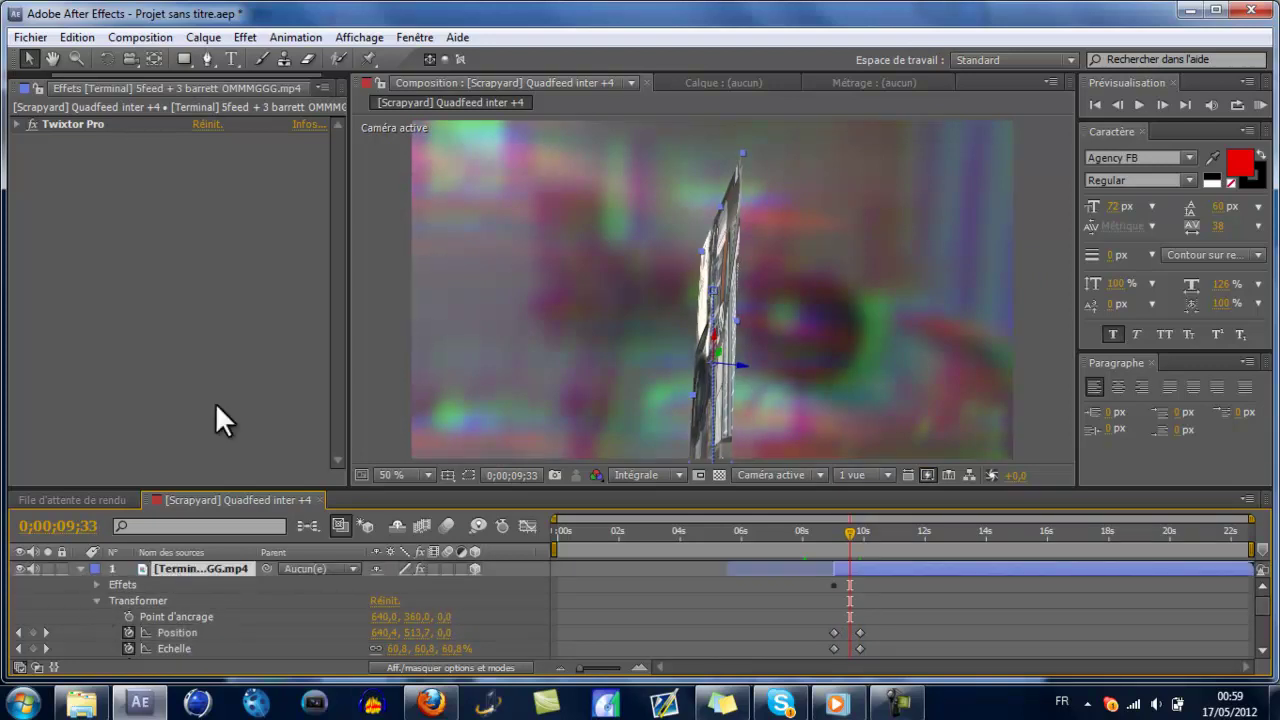
click(245, 37)
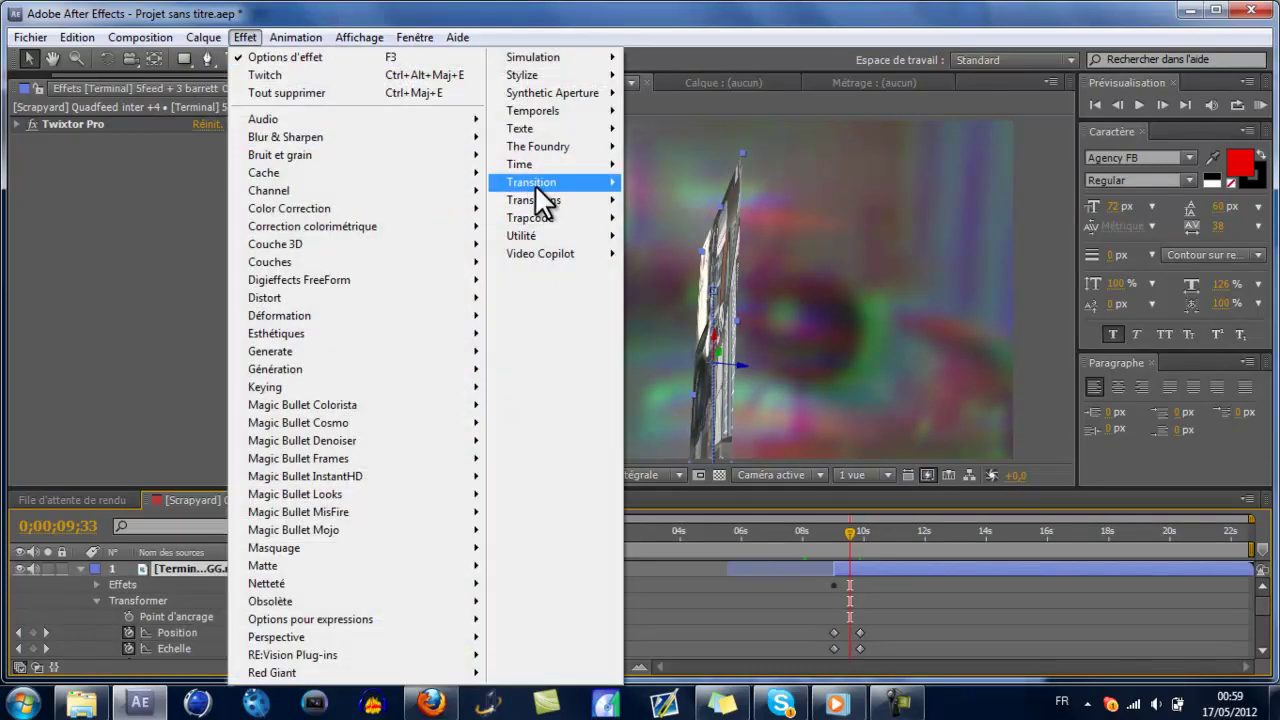
mouse_move(534, 183)
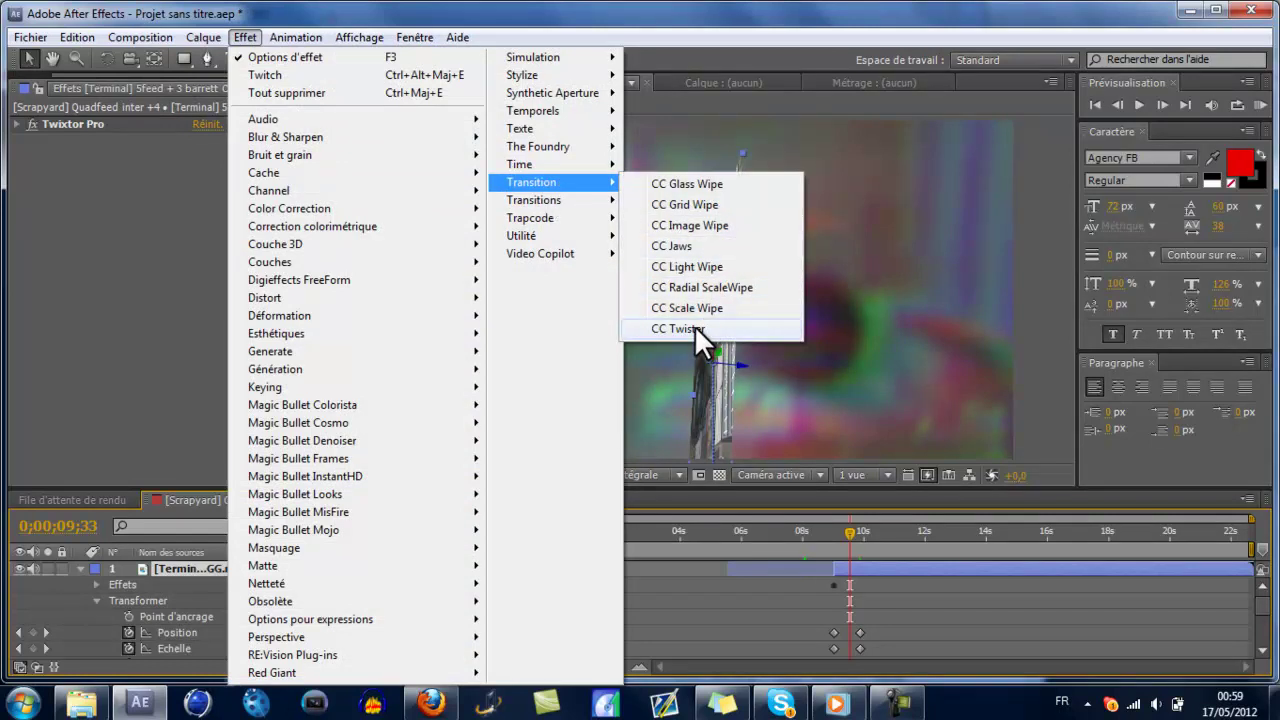
click(694, 328)
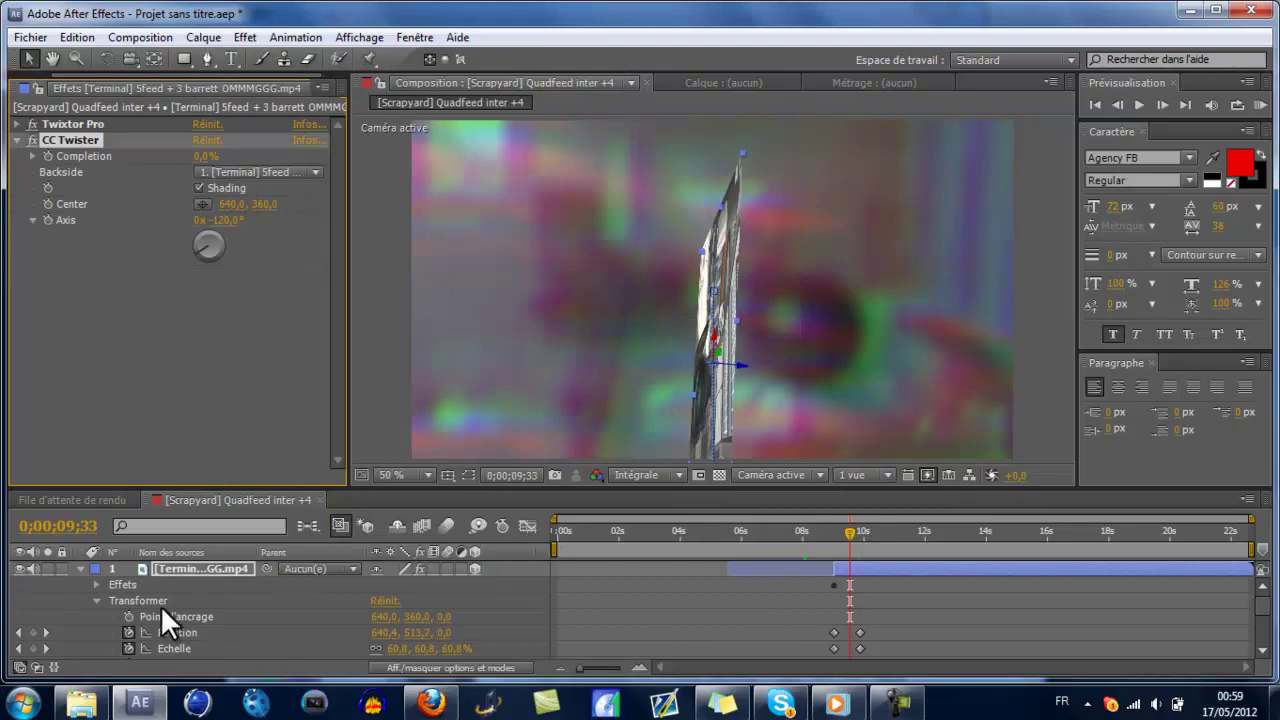
Step: Set CC Twister's Backside to Aucun(e) and keyframe its Completion from 0% at 0;00;09;02 to 100% at 0;00;09;53
click(19, 632)
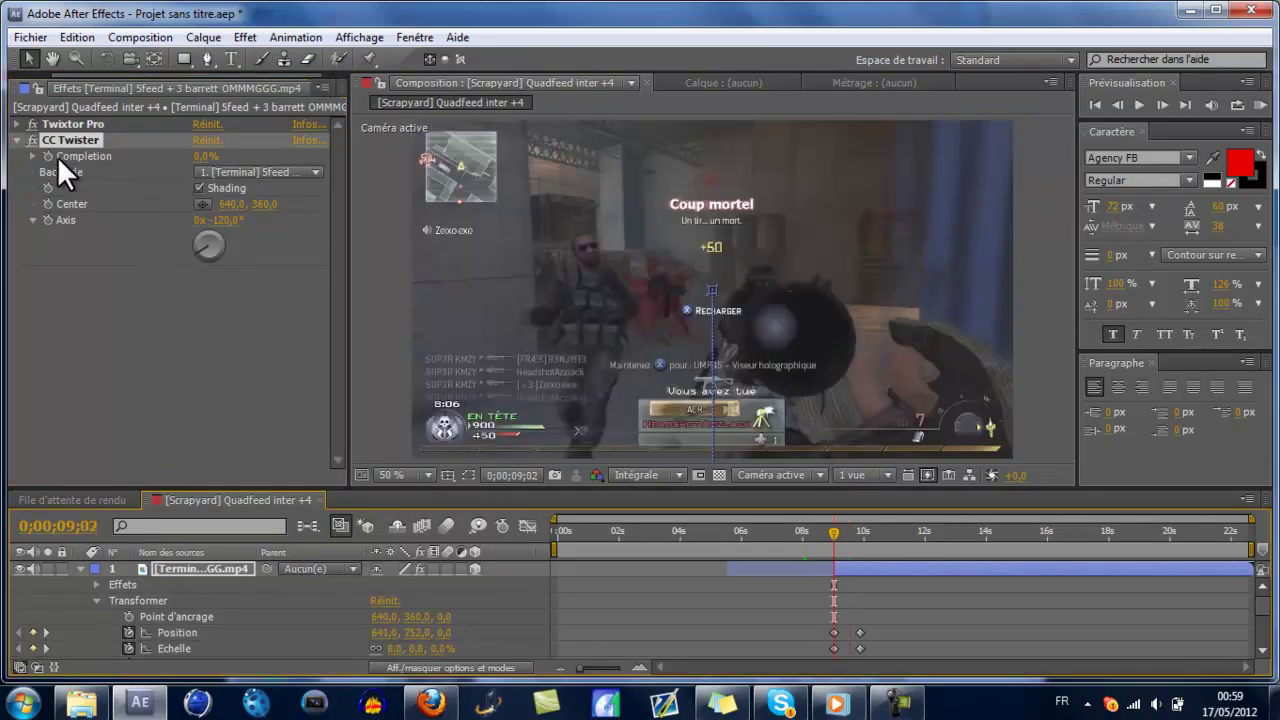
click(229, 169)
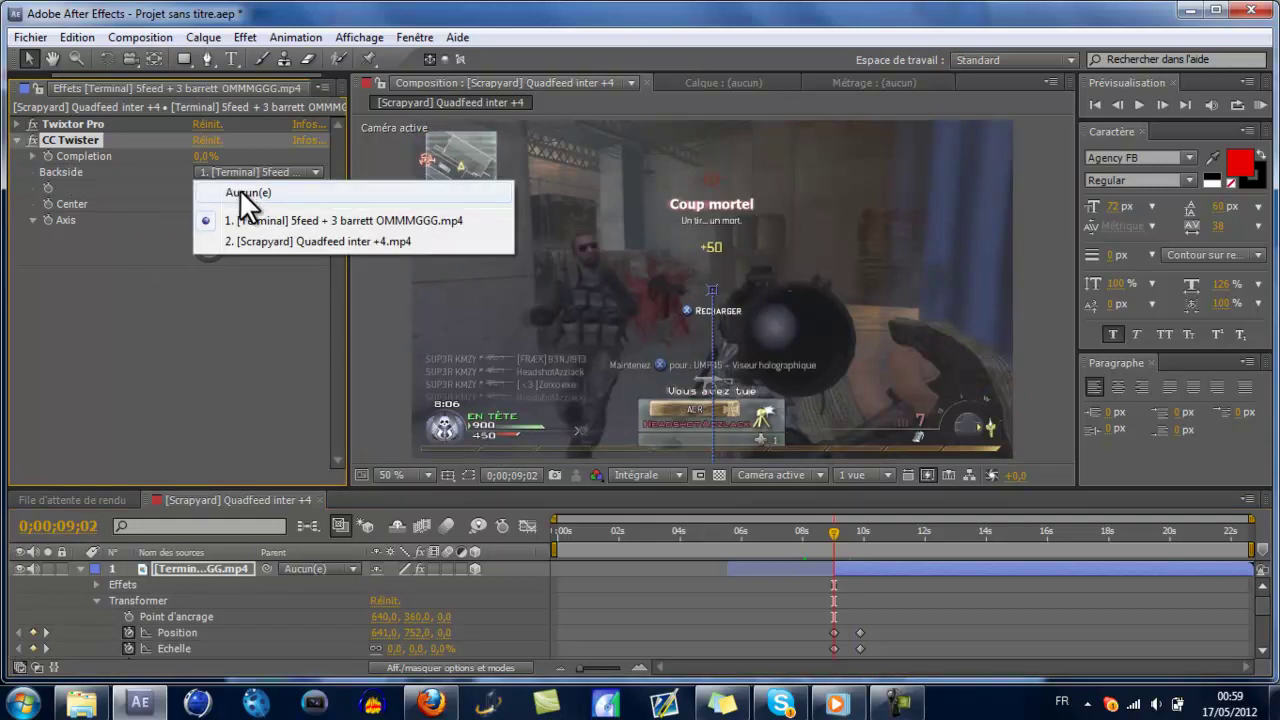
click(239, 191)
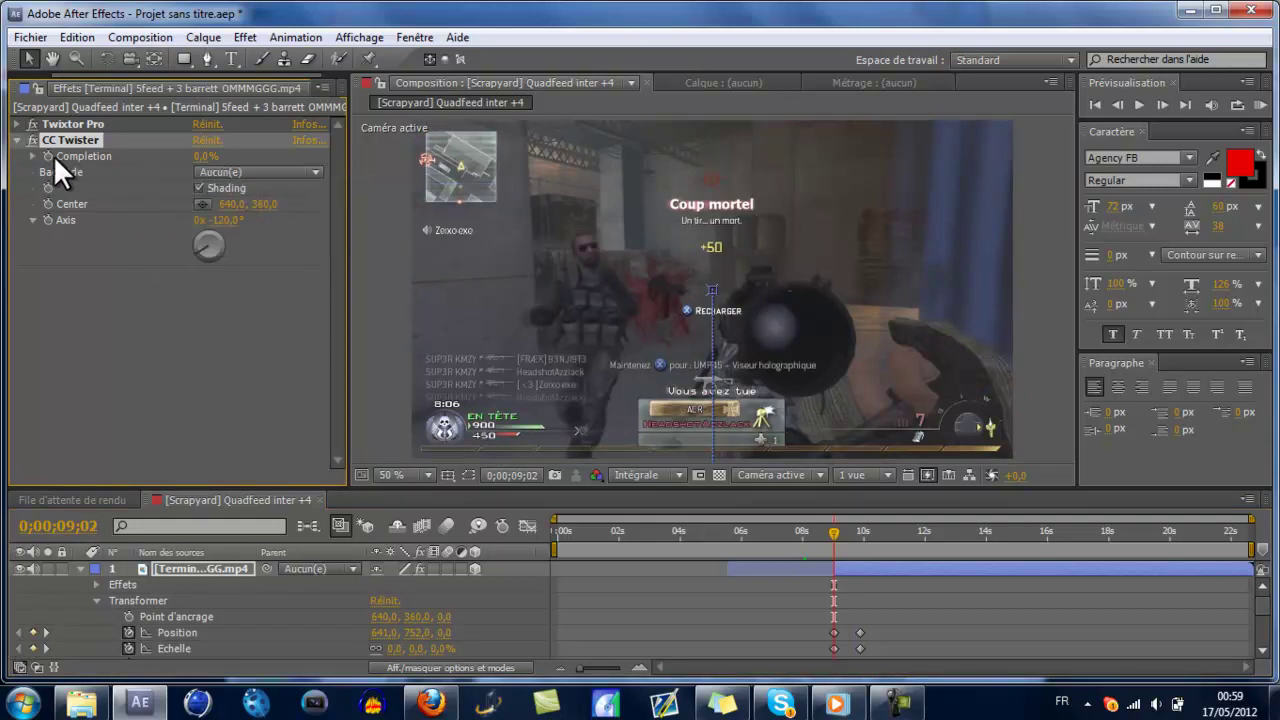
click(45, 632)
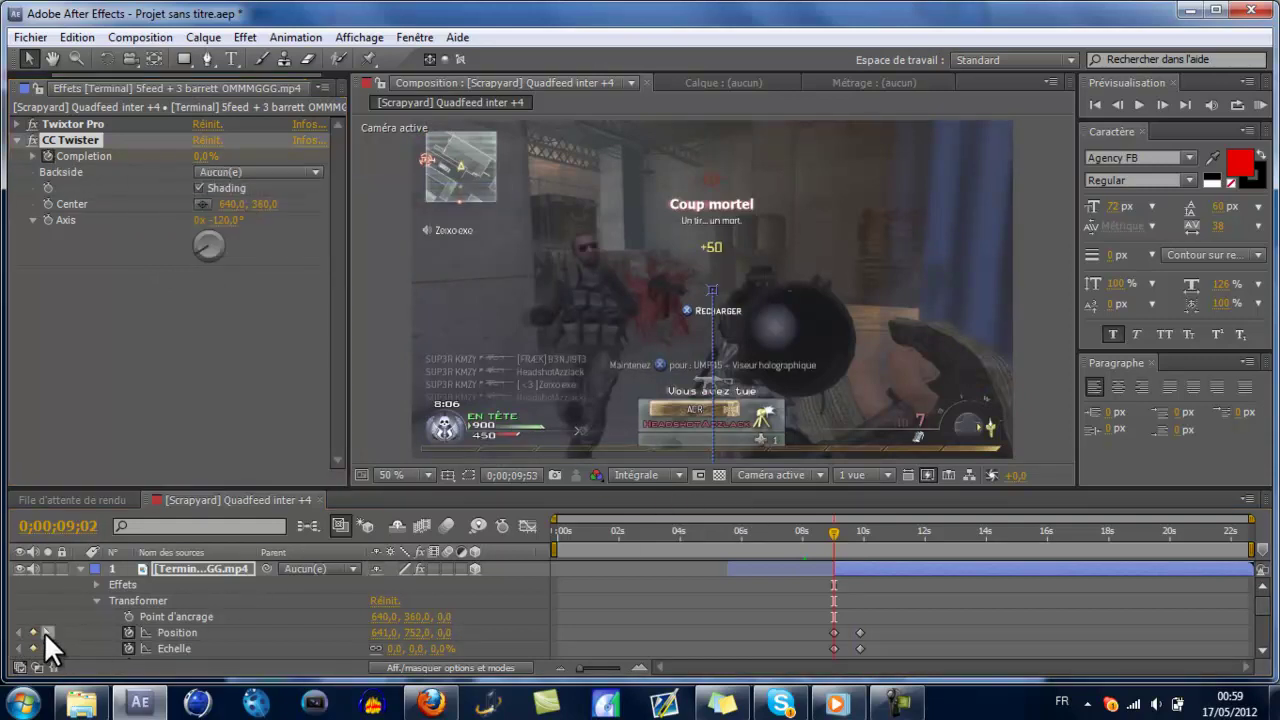
click(195, 156)
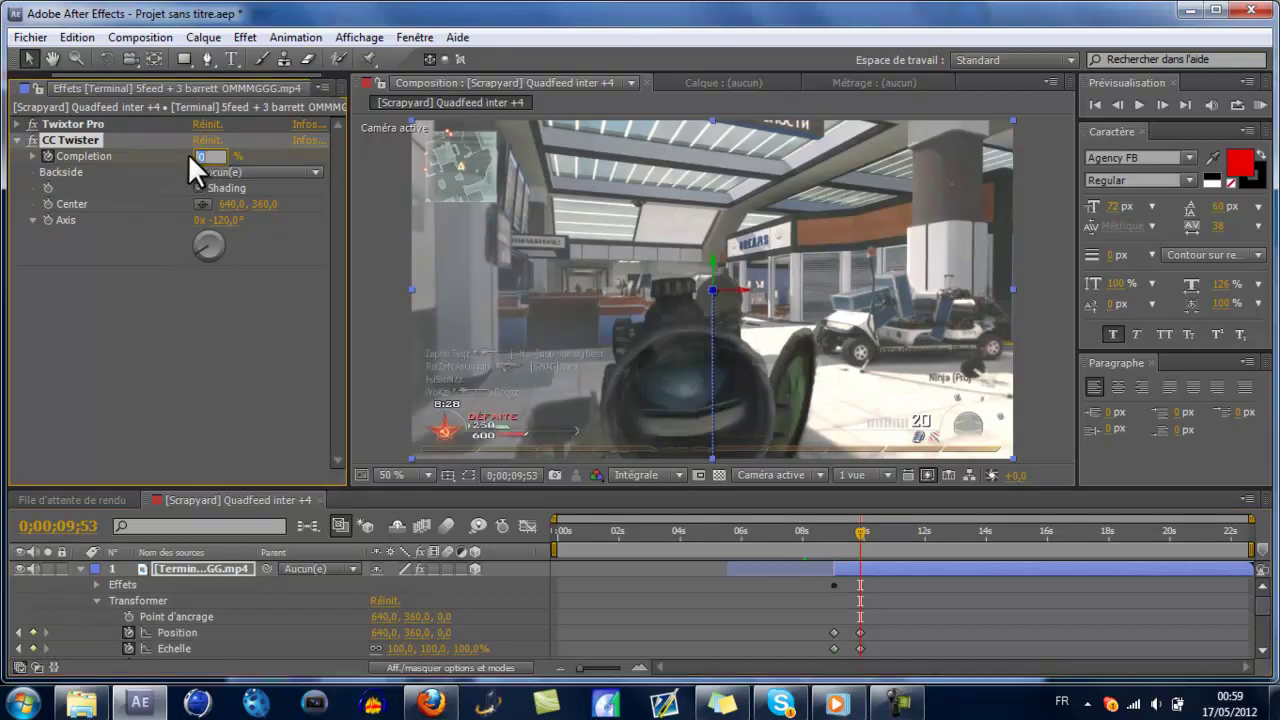
text(100)
key(Return)
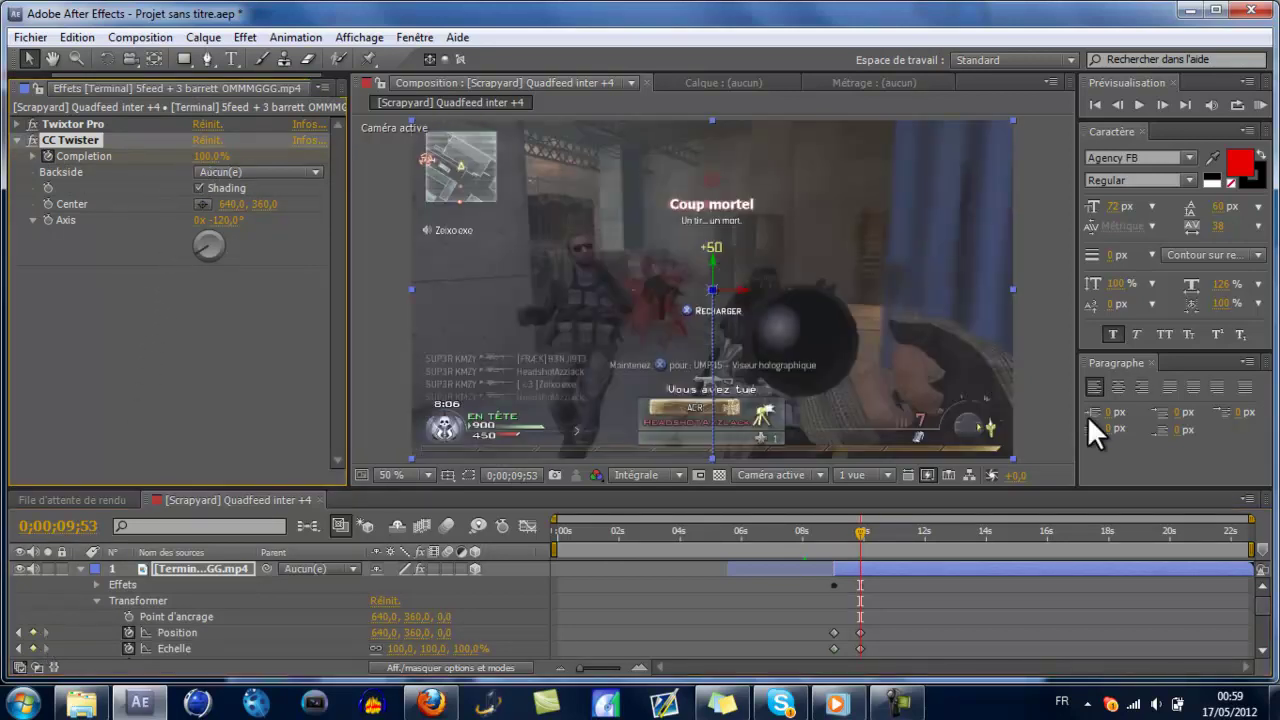
Step: Set CC Twister's Backside to the [Terminal] 5feed + 3 barrett OMMMGGG.mp4 layer
mouse_move(871, 531)
mouse_down()
mouse_move(834, 541)
mouse_move(861, 542)
mouse_up()
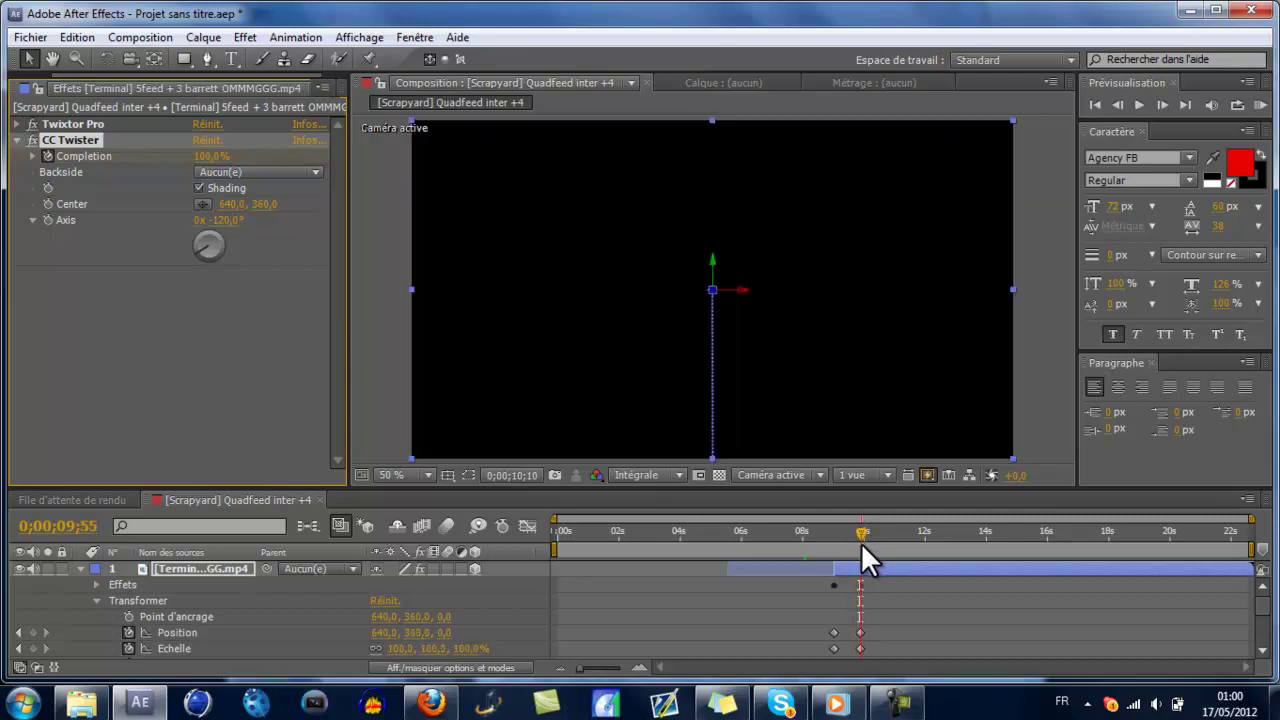
click(272, 177)
click(274, 221)
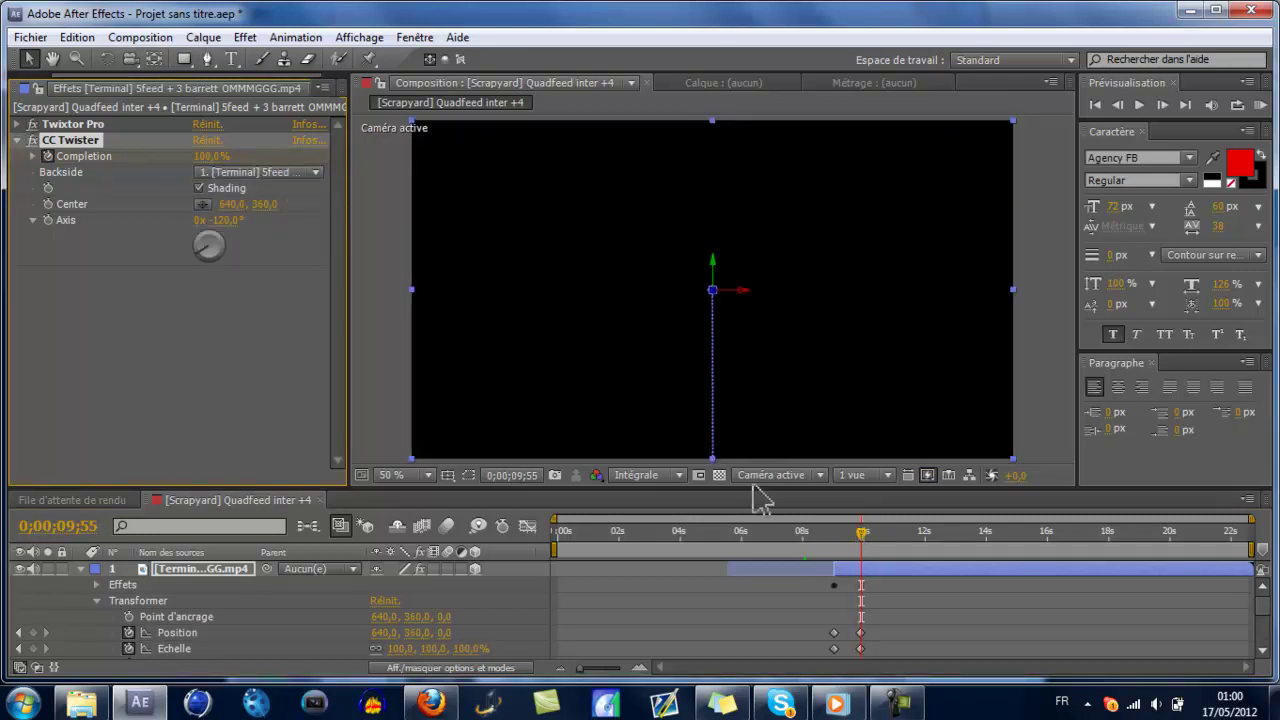
Step: Render a RAM preview of the transition, starting from about 0;00;07;09
drag(859, 537, 838, 539)
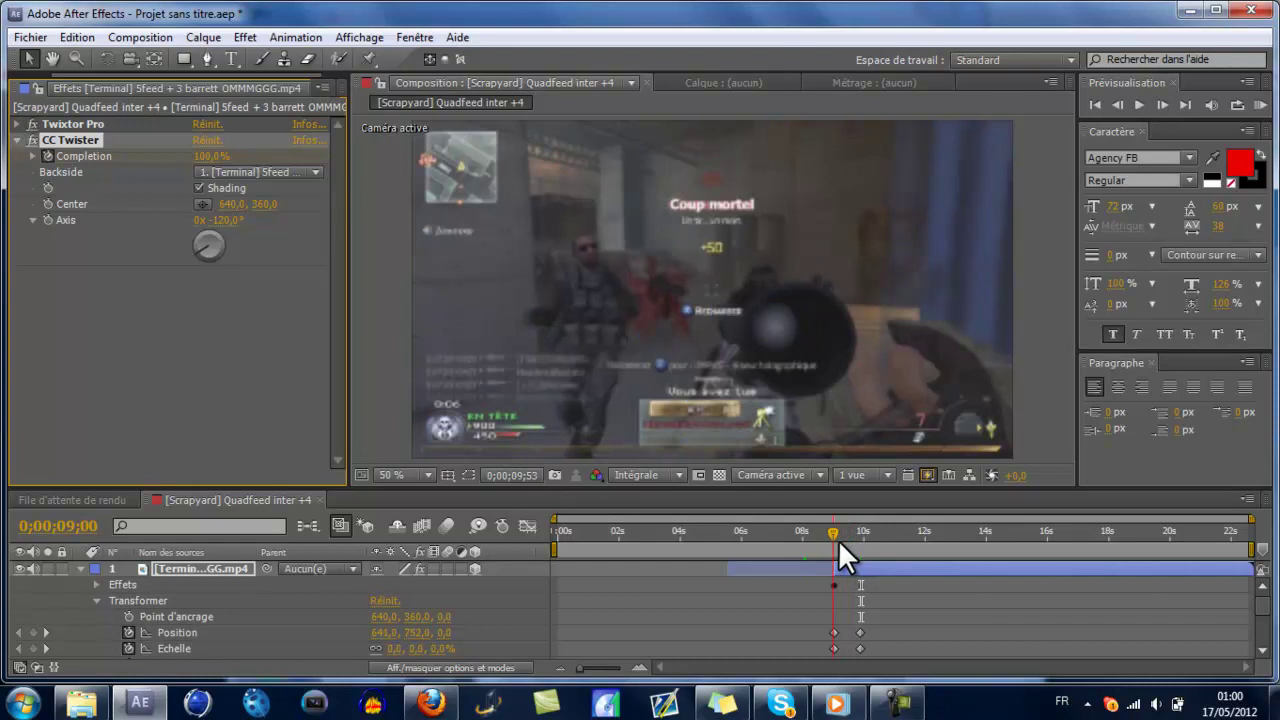
click(1259, 105)
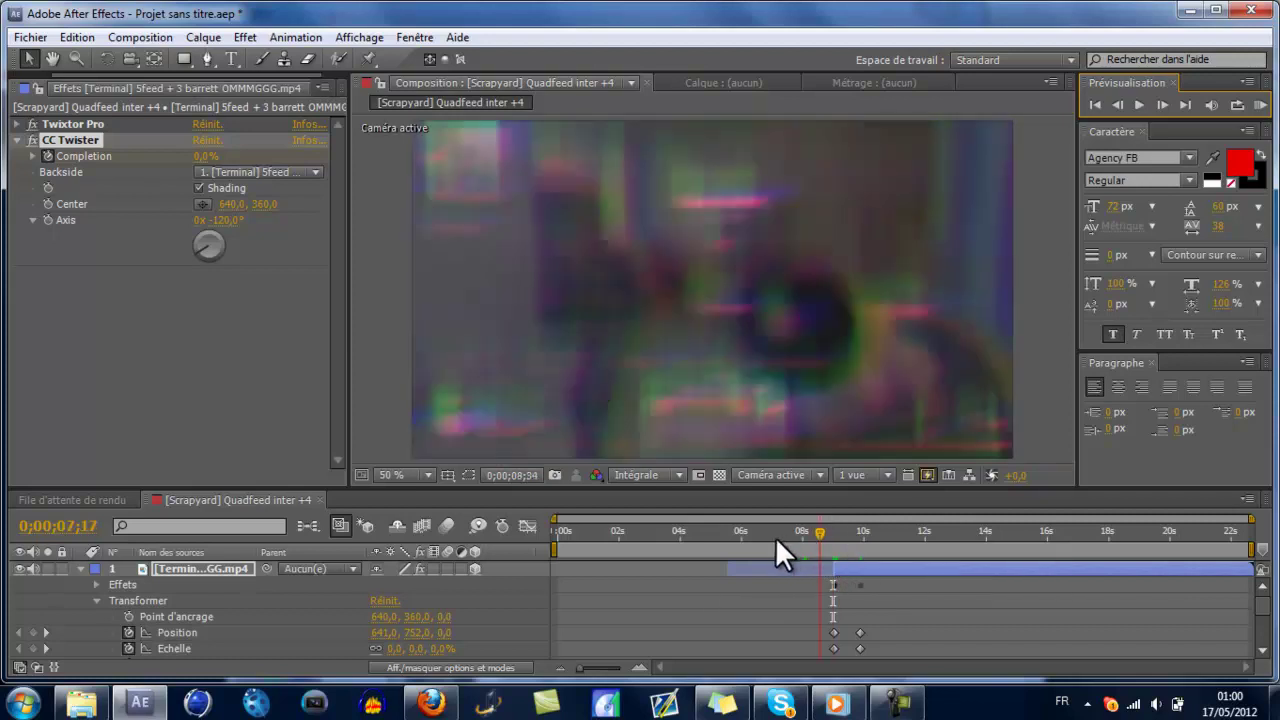
click(1260, 105)
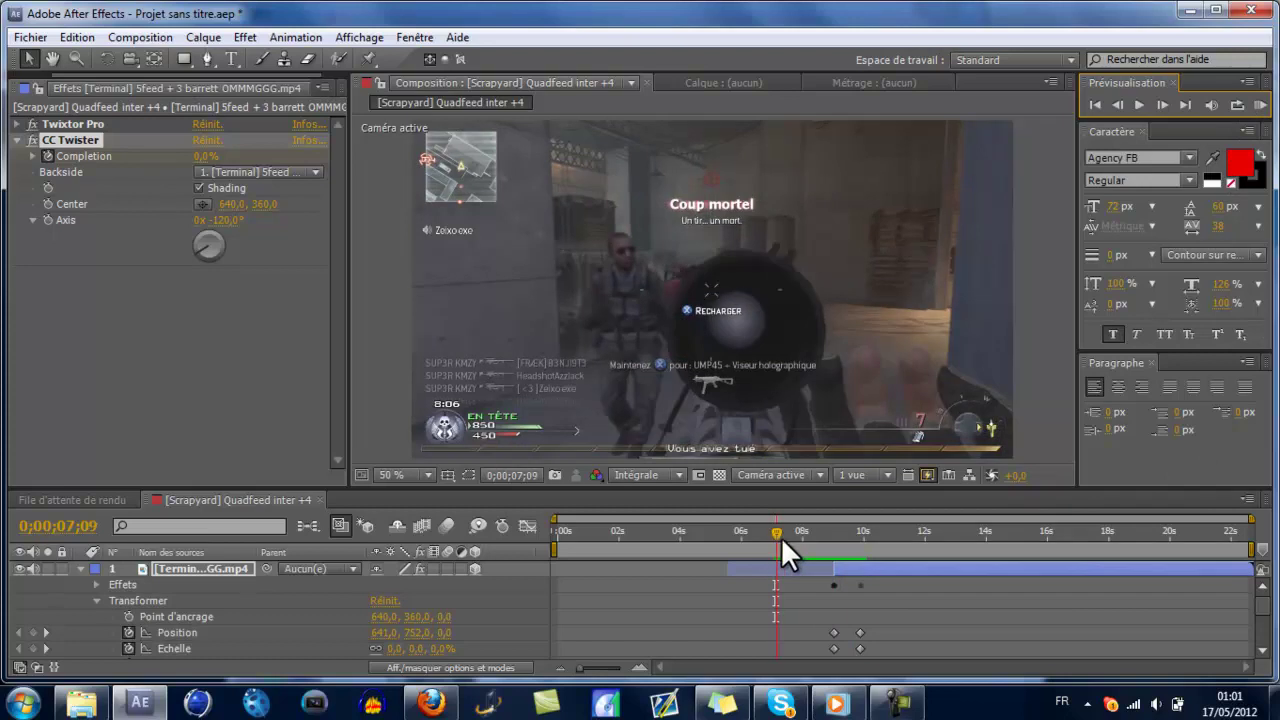
Step: At the 0;00;09;02 keyframes, set the Terminal layer's Rotation Z to 0x and Rotation Y to 1x
drag(781, 537, 833, 572)
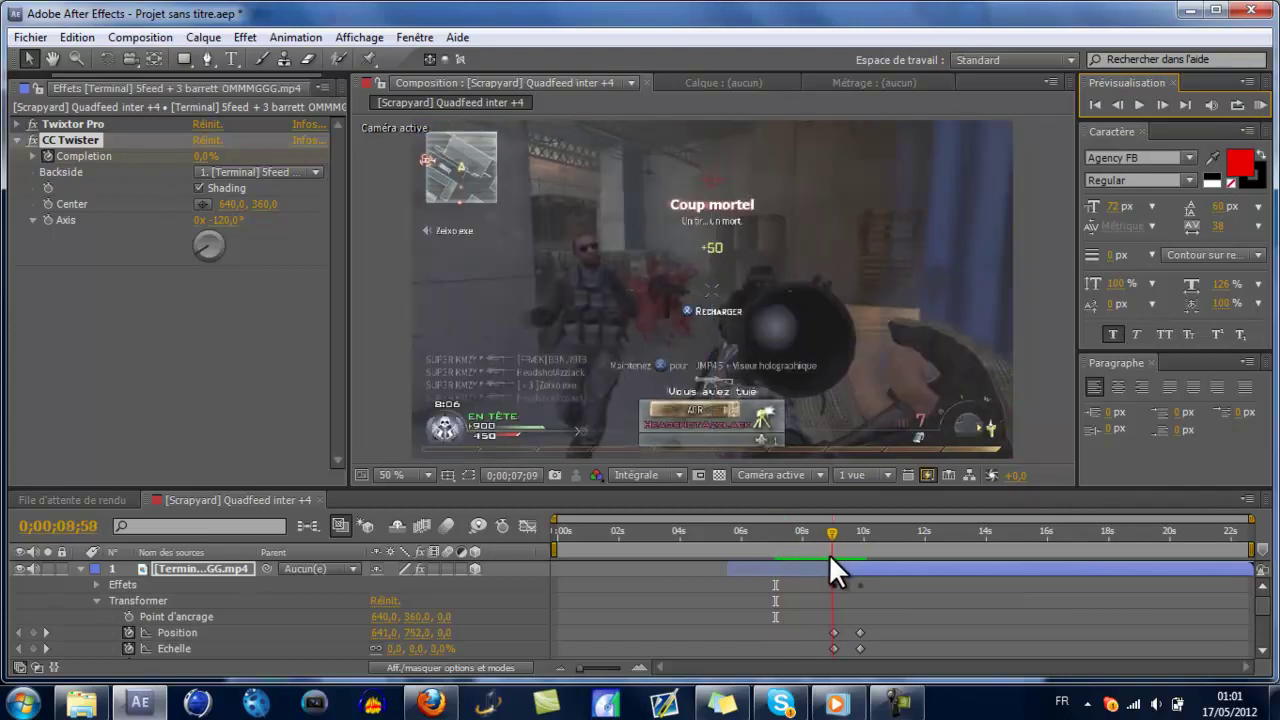
scroll(694, 612, down, 3)
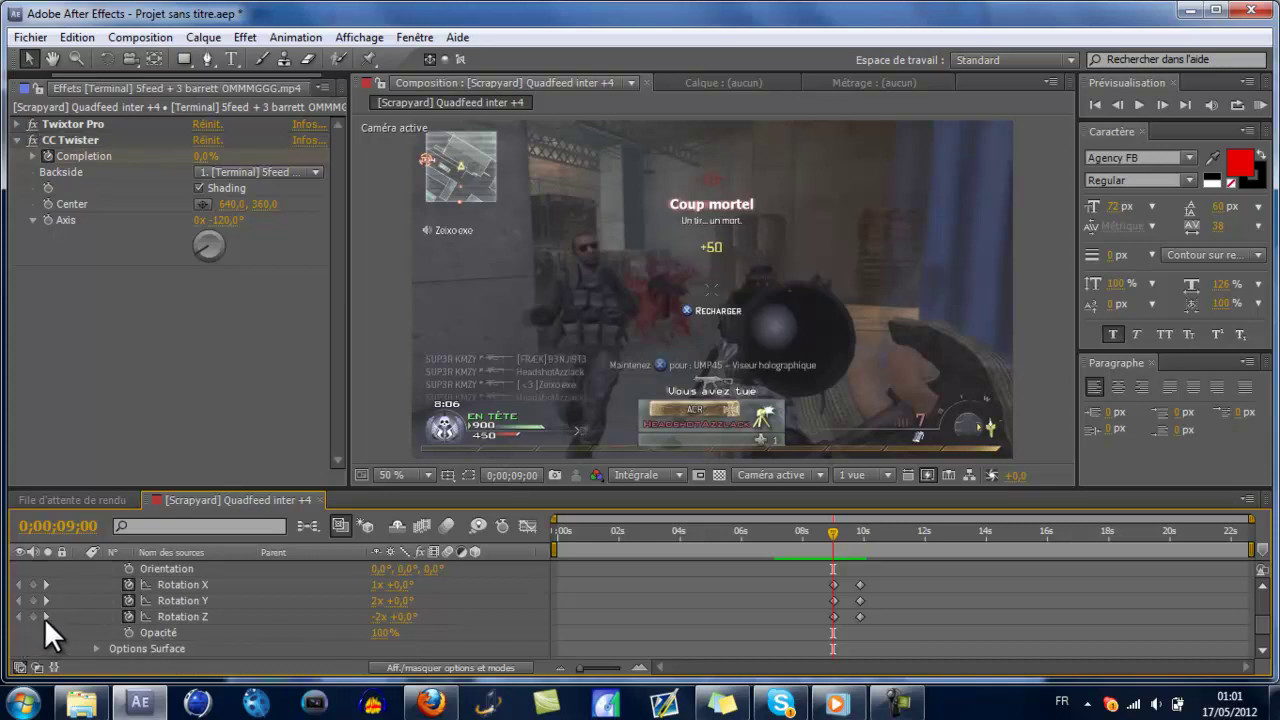
click(45, 617)
click(372, 617)
text(0)
key(Return)
scroll(409, 639, up, 1)
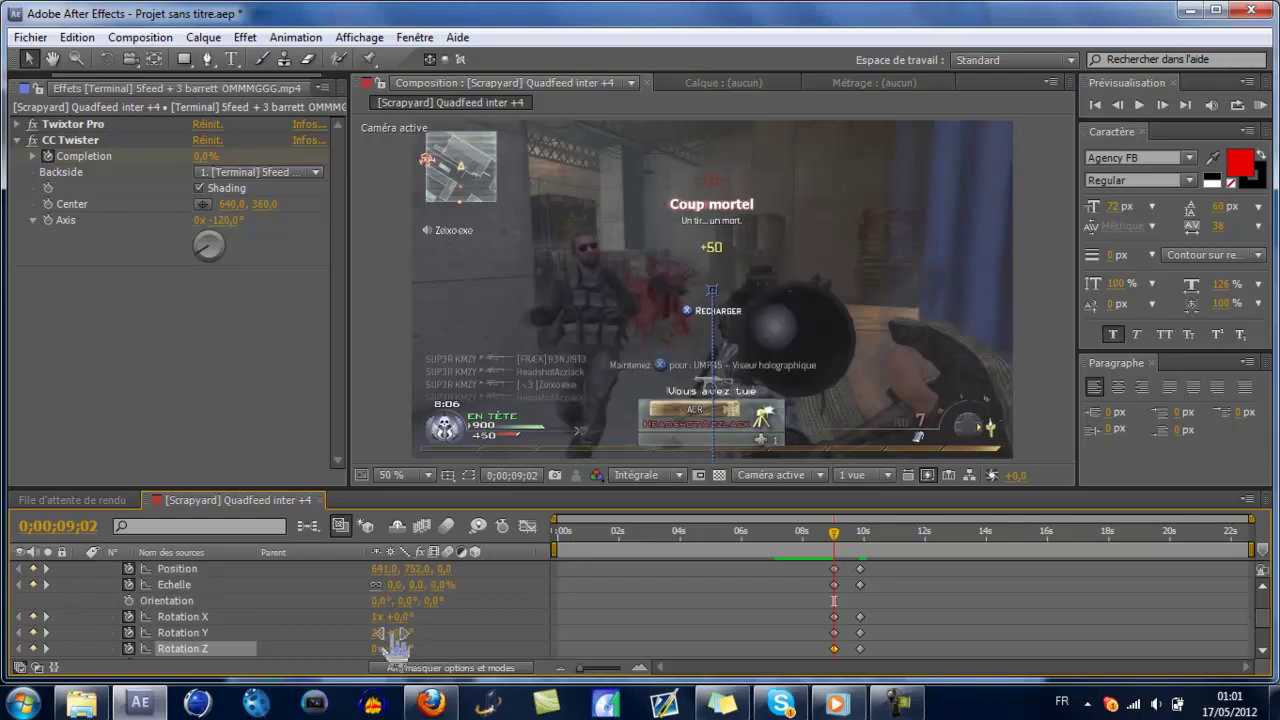
click(378, 633)
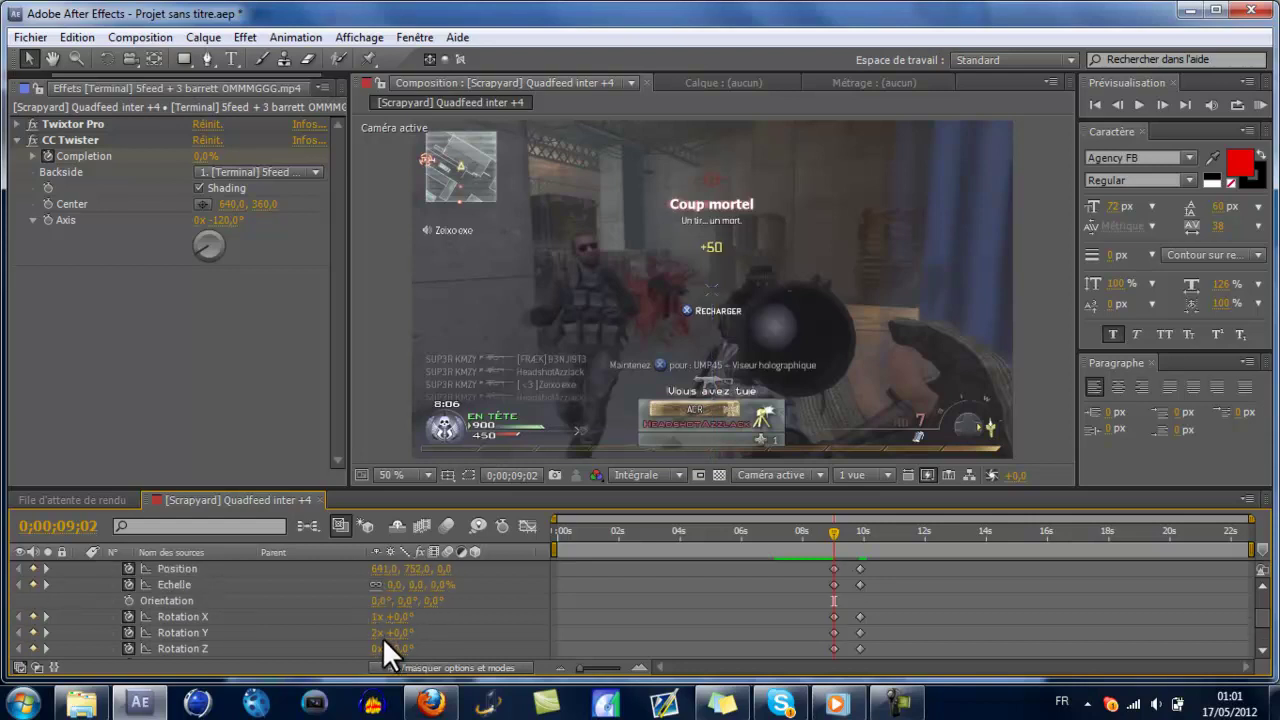
click(377, 632)
text(1)
key(Return)
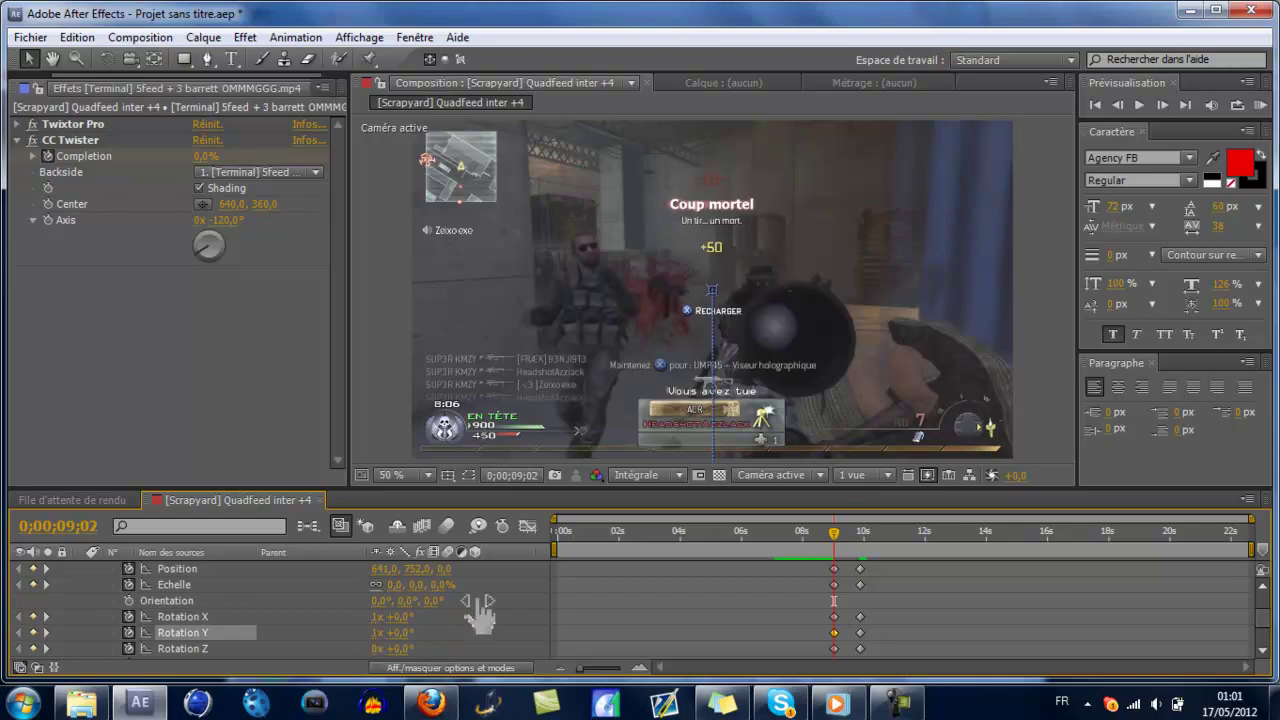
Step: Check the animation around 0;00;09;51 and delete the CC Twister effect from the Terminal layer
key(Page_Down)
drag(841, 541, 859, 538)
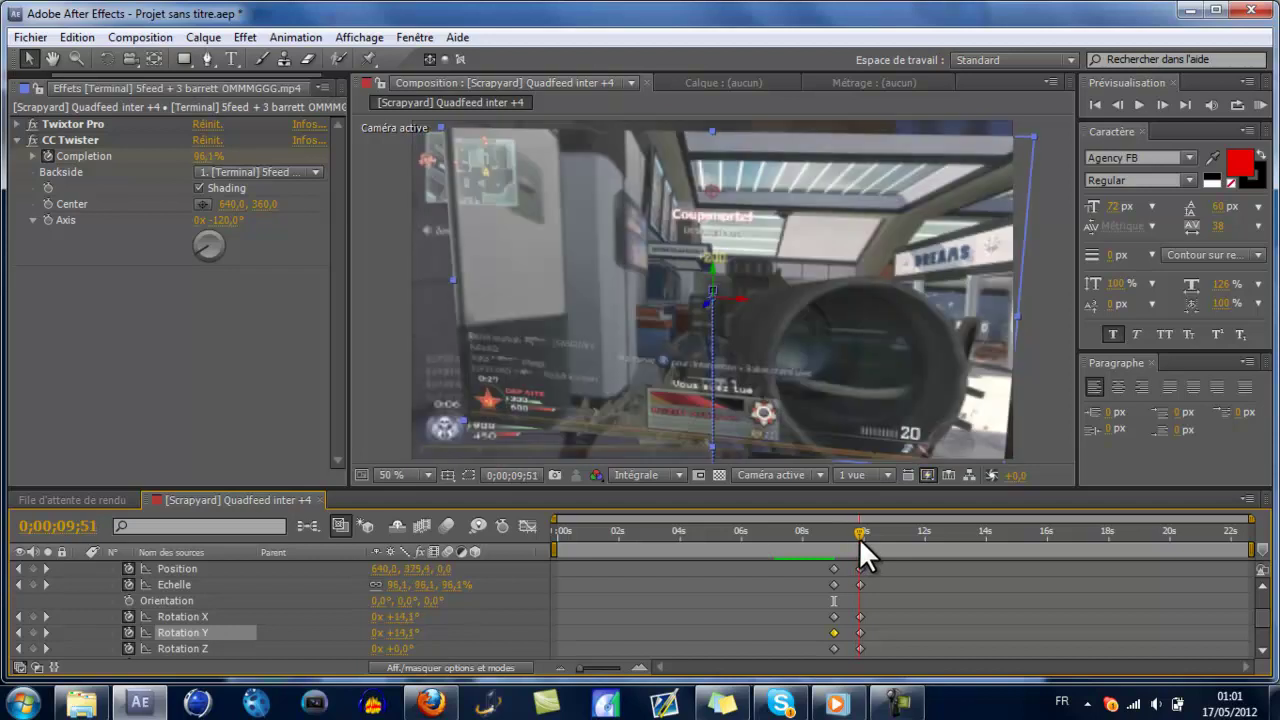
click(66, 140)
key(Delete)
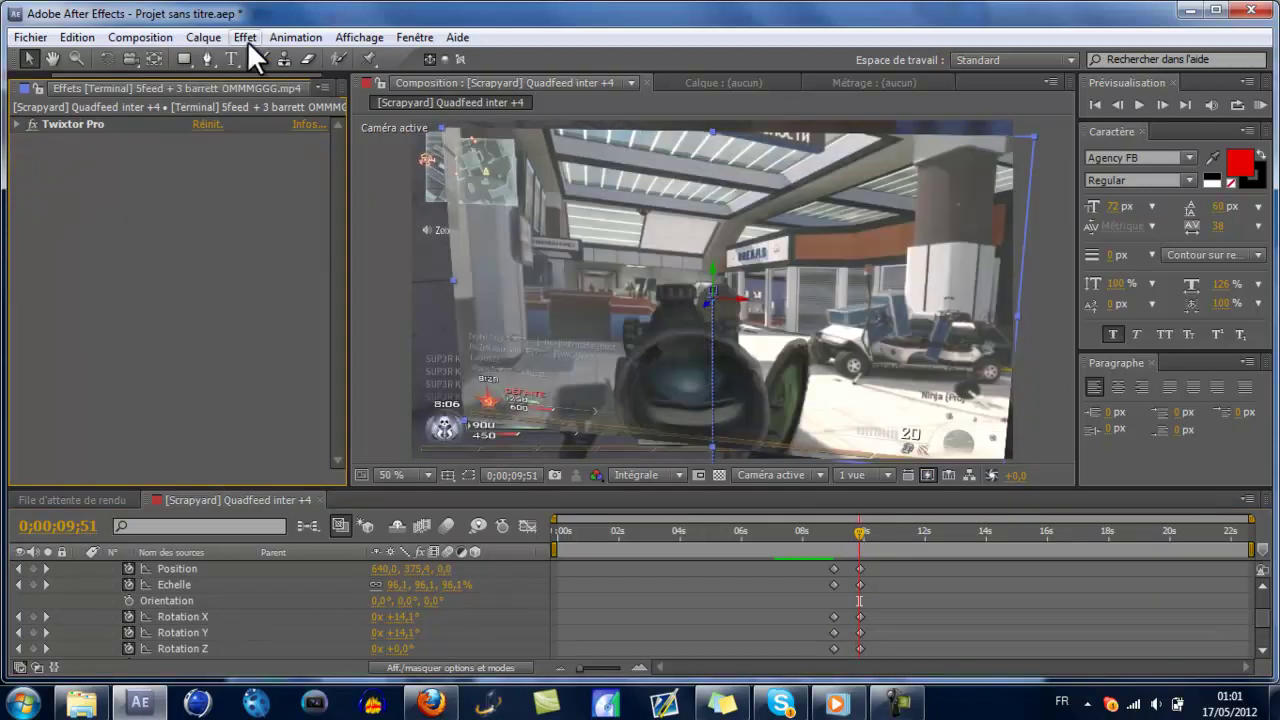
Step: Apply the CC Grid Wipe transition effect to the Terminal layer
click(245, 37)
mouse_move(553, 181)
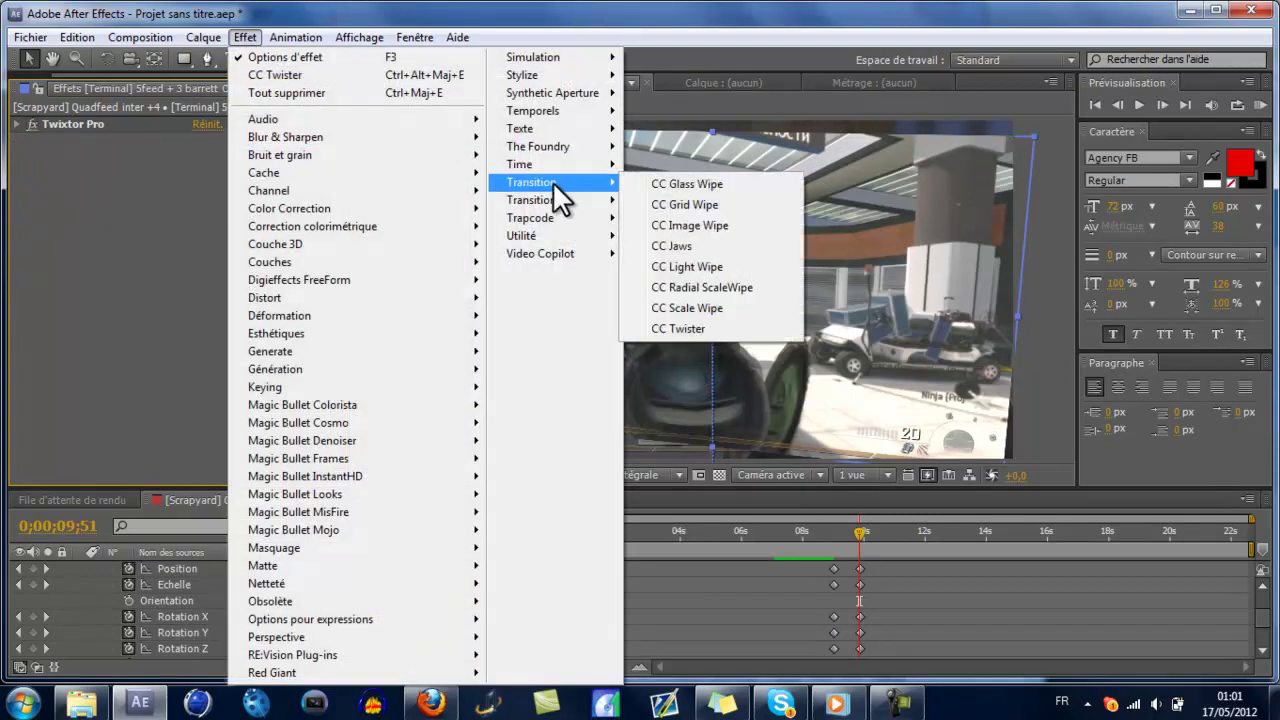
click(668, 207)
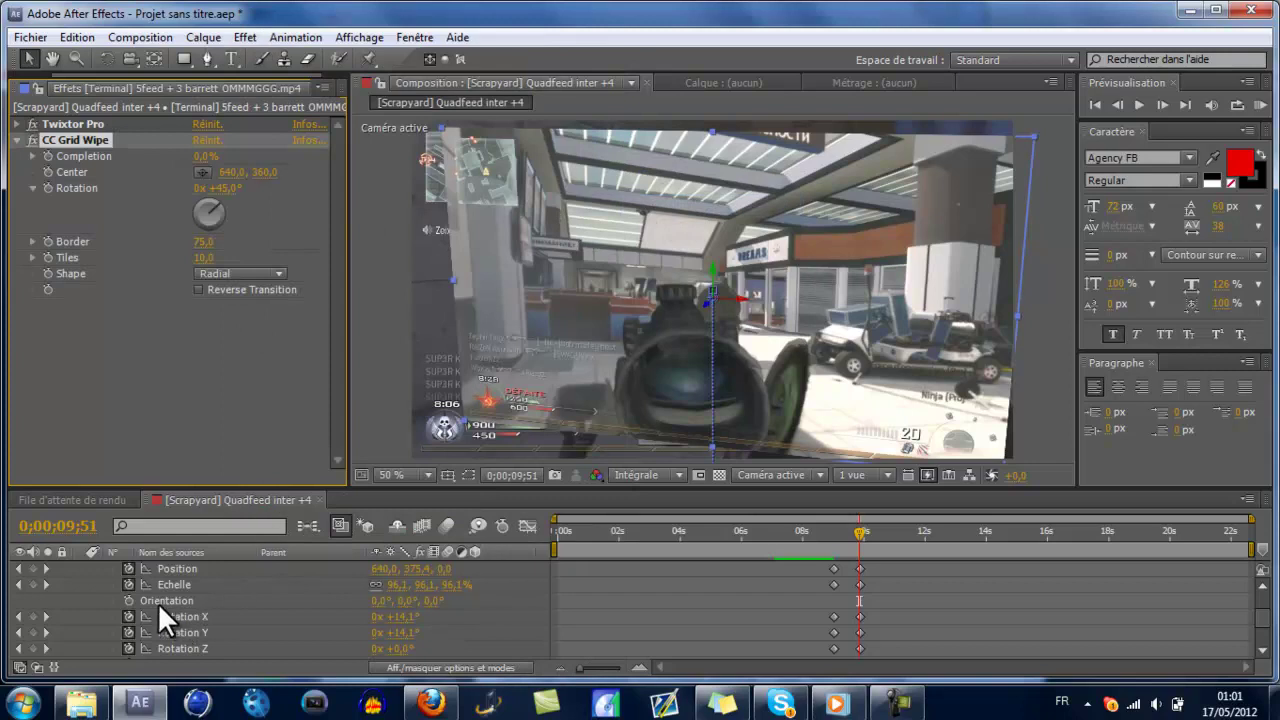
Step: At 0;00;09;02, set the Completion of the Terminal layer's CC Grid Wipe effect to 100%
scroll(65, 593, up, 2)
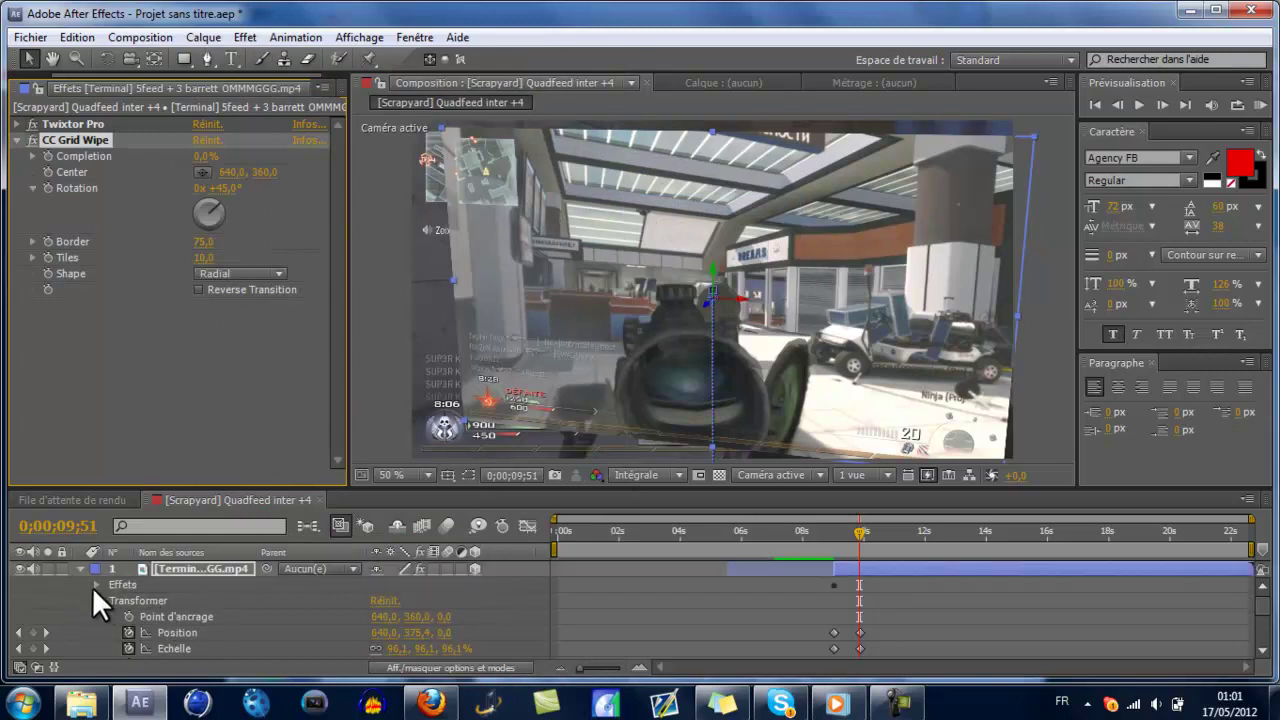
click(95, 597)
click(95, 585)
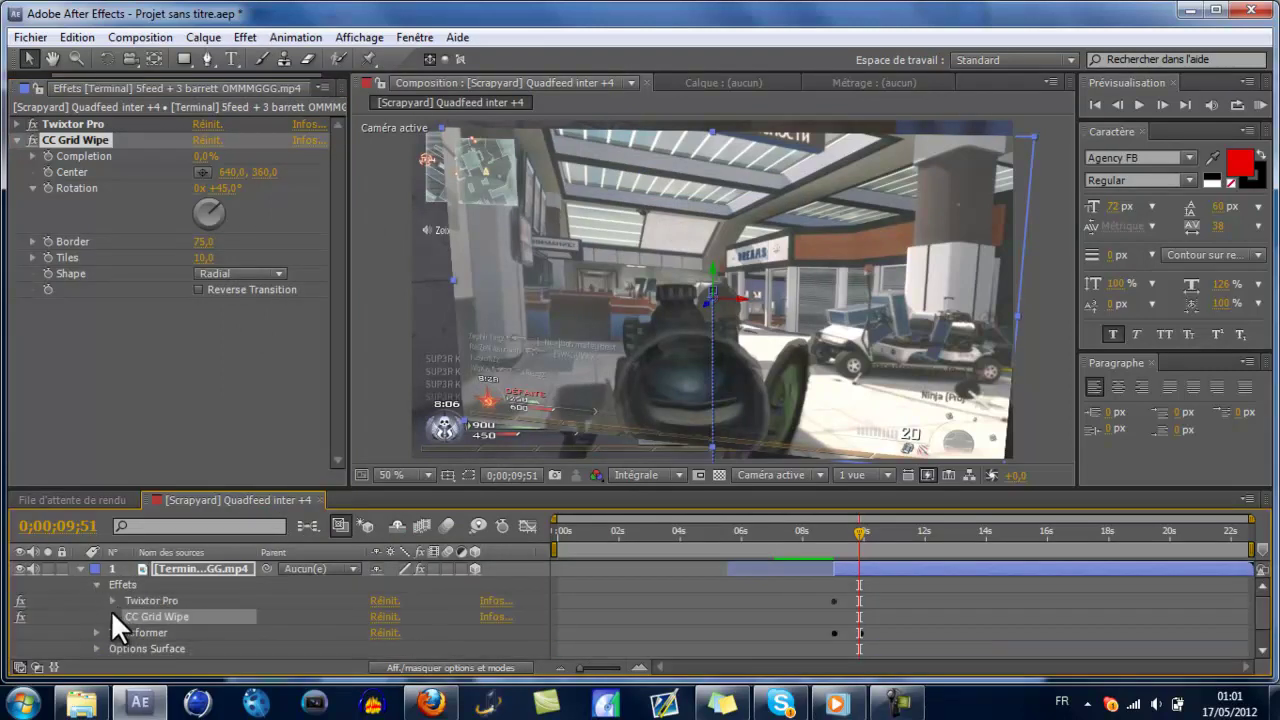
click(112, 616)
scroll(123, 628, down, 2)
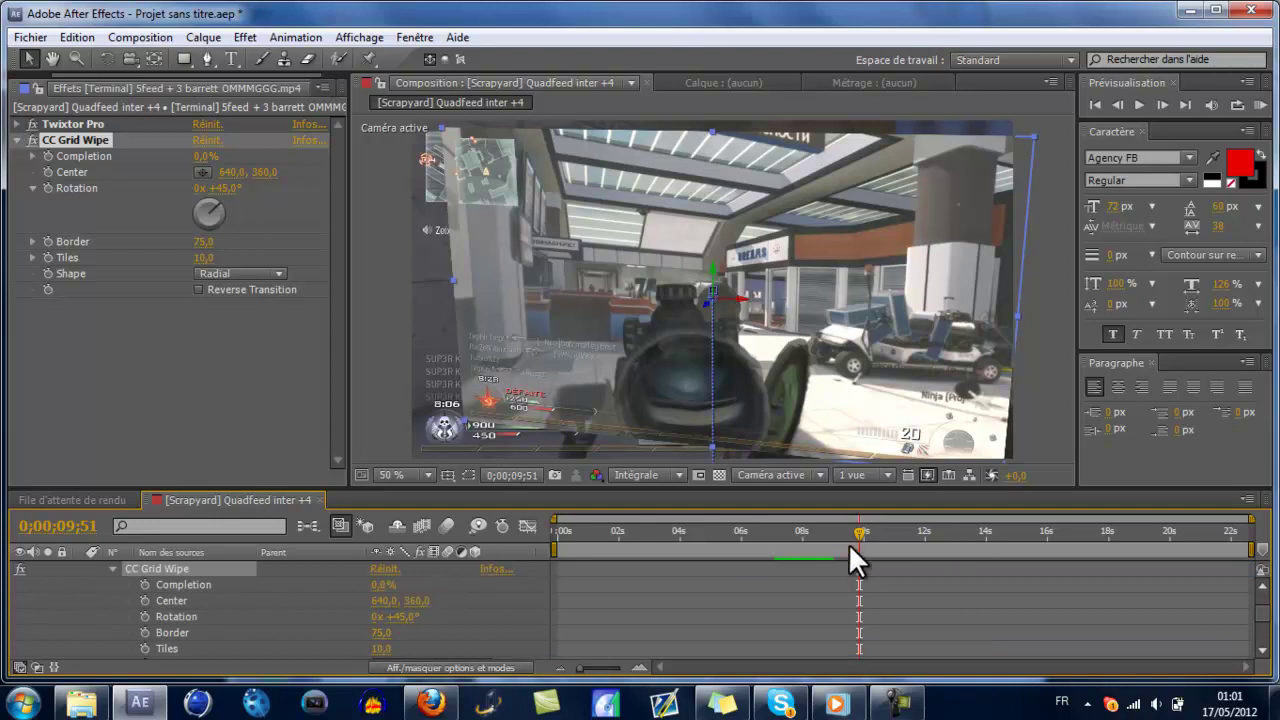
drag(848, 543, 829, 539)
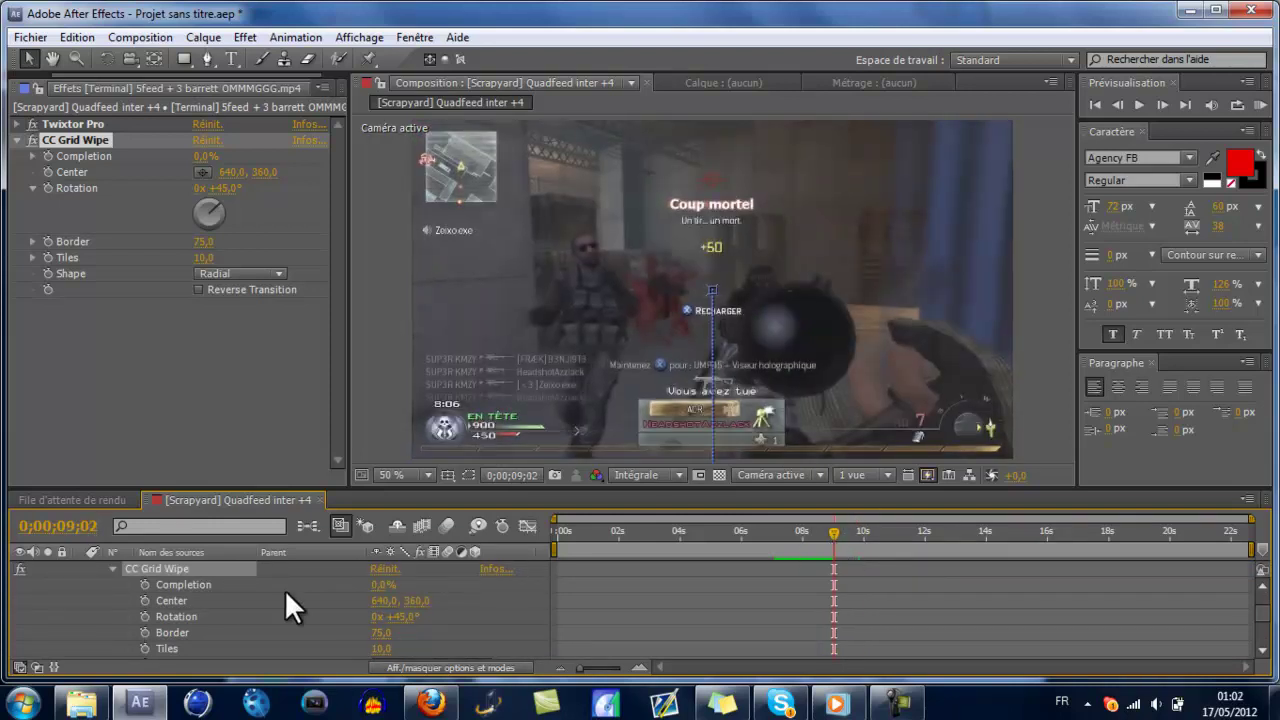
click(386, 586)
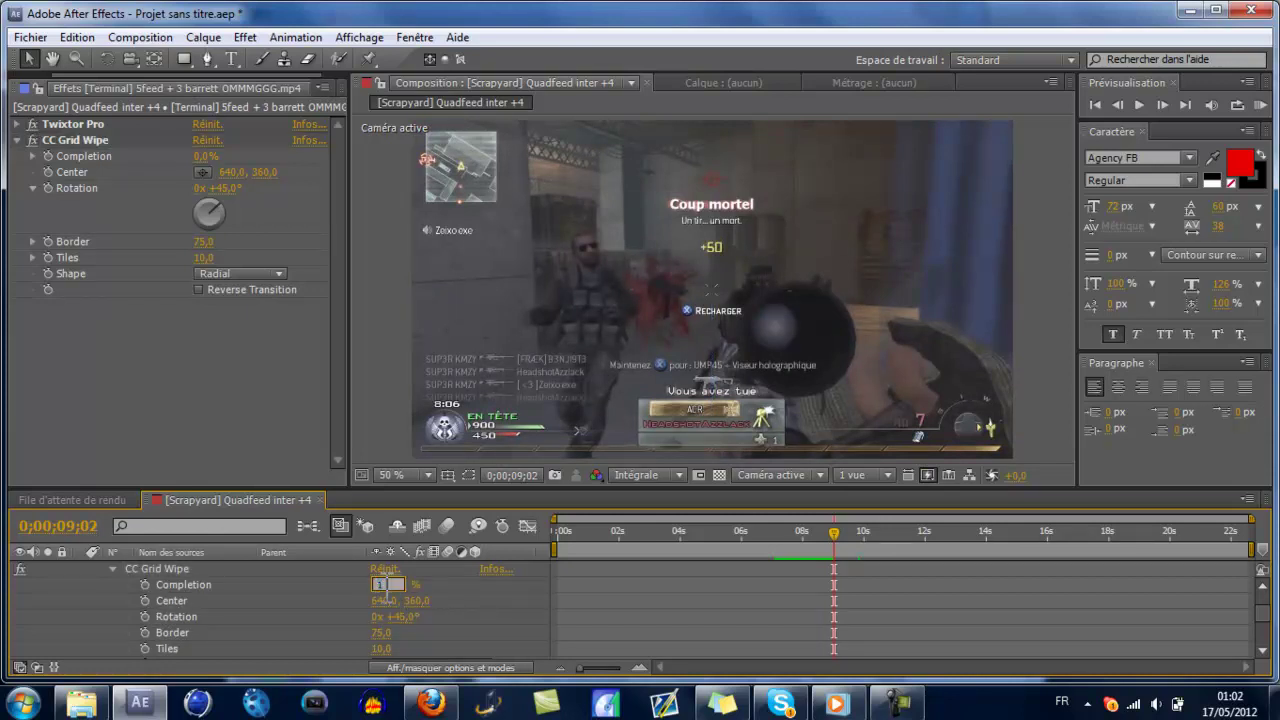
text(100)
key(Return)
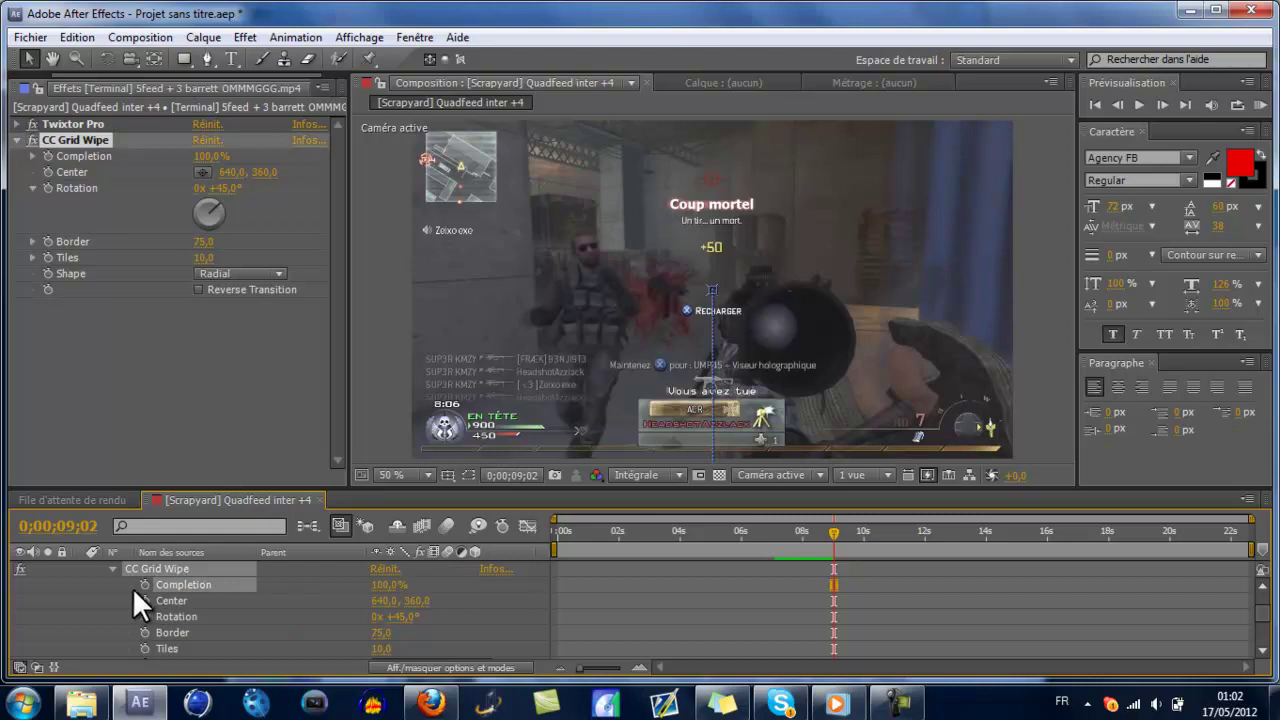
Step: Add keyframes at 0;00;09;02 for the CC Grid Wipe's Completion and Rotation, keeping Rotation at 0x +45°
click(141, 584)
click(402, 617)
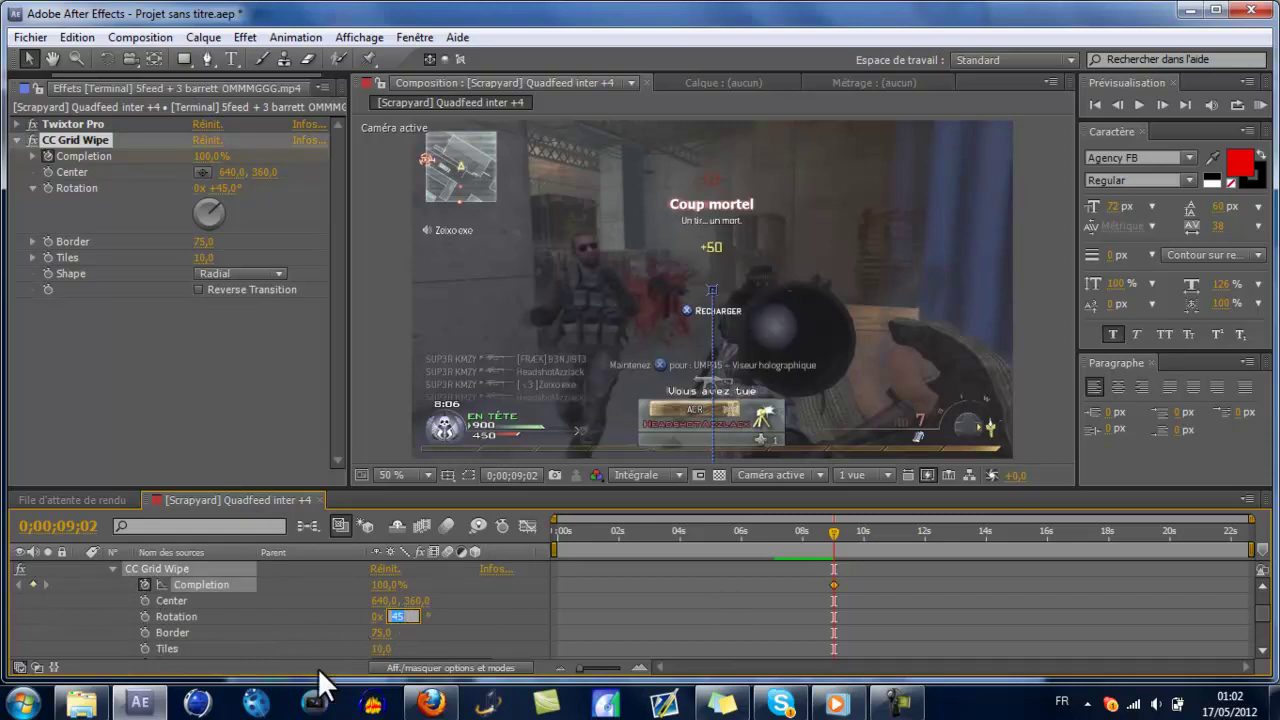
click(145, 617)
Step: At 0;00;09;53, keyframe the CC Grid Wipe's Completion at 0% and its Rotation at 0x +90°
drag(836, 541, 860, 539)
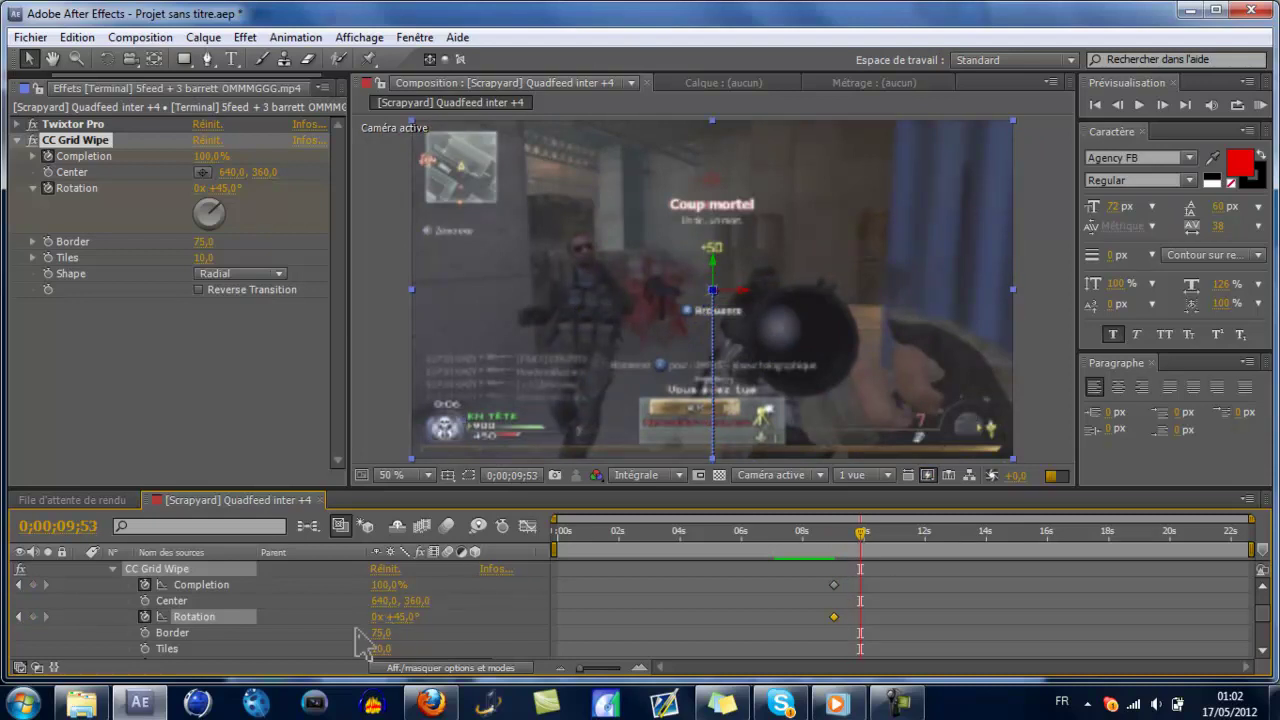
text(0)
key(Return)
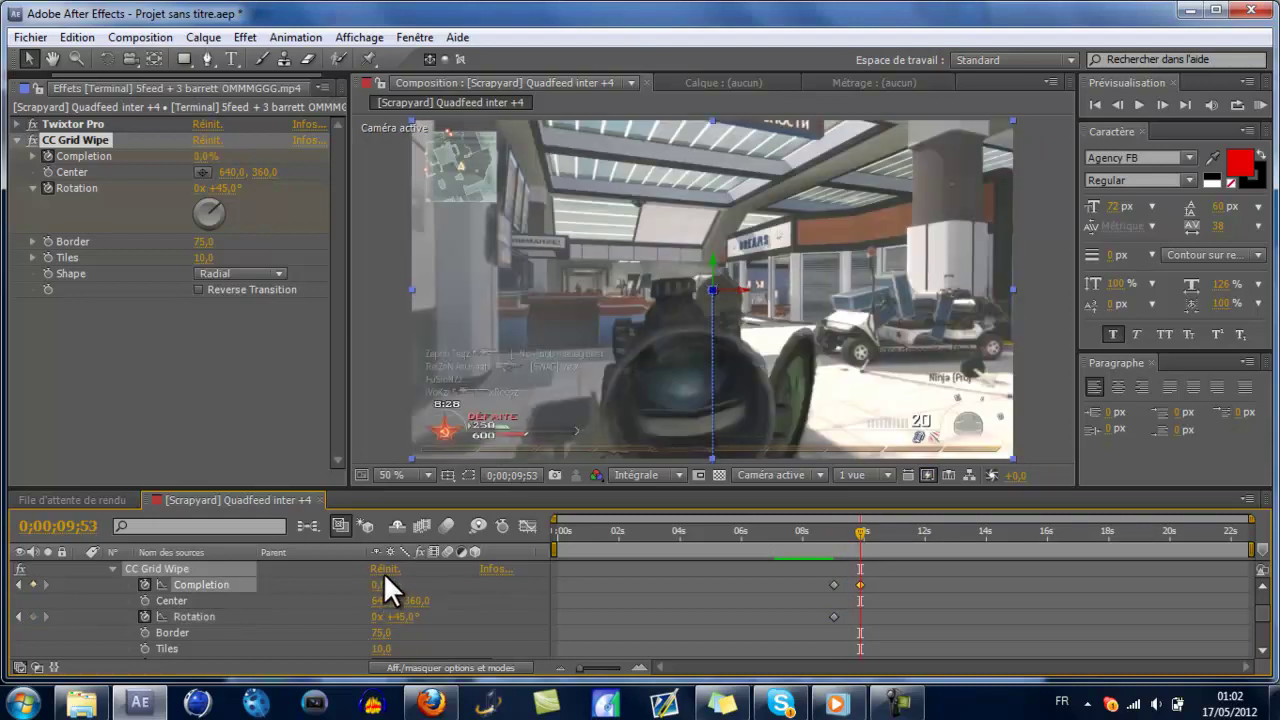
text(90)
key(Return)
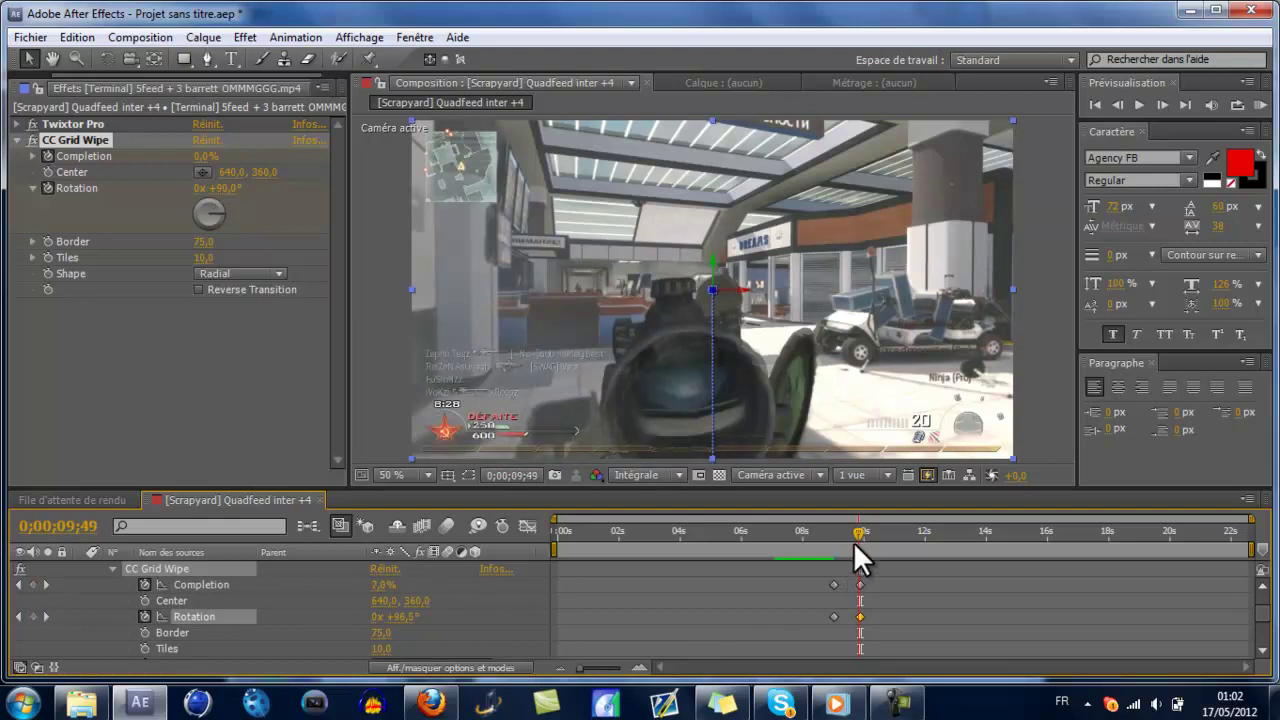
Step: With the wipe shown midway at 0;00;09;29, raise the CC Grid Wipe's Border to 90.3 and Tiles to 13
drag(853, 541, 846, 540)
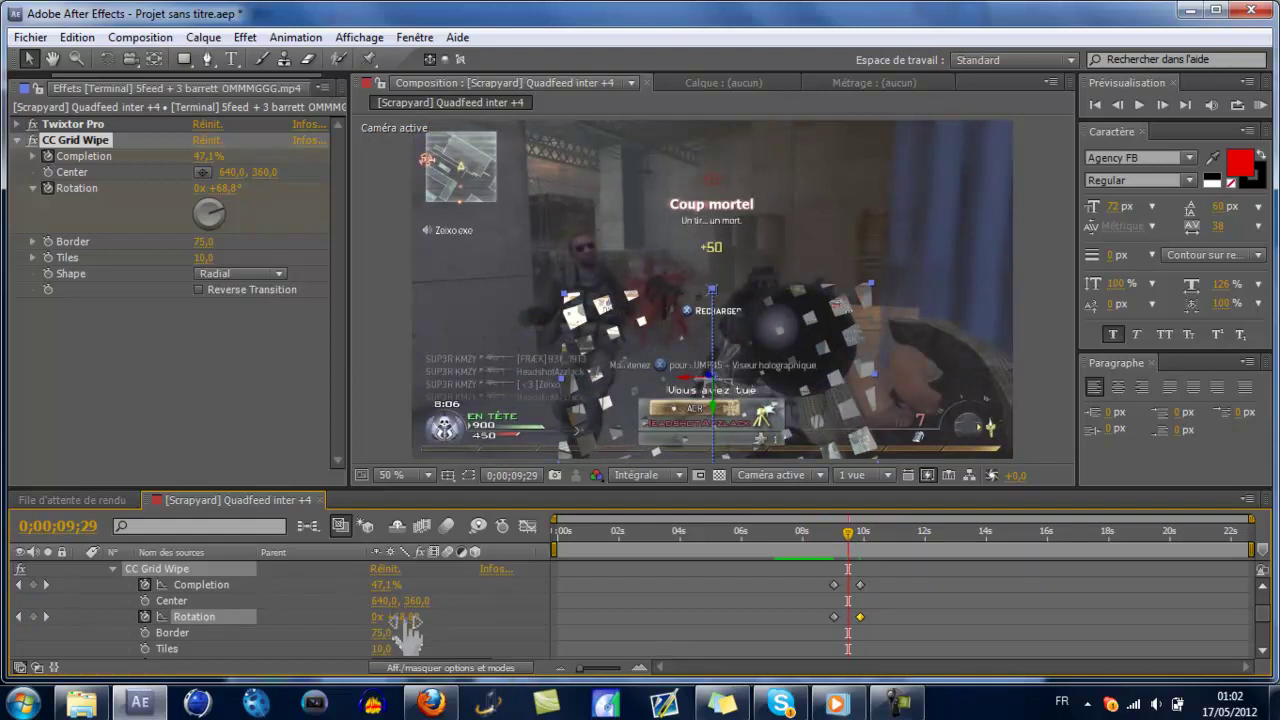
drag(381, 633, 412, 648)
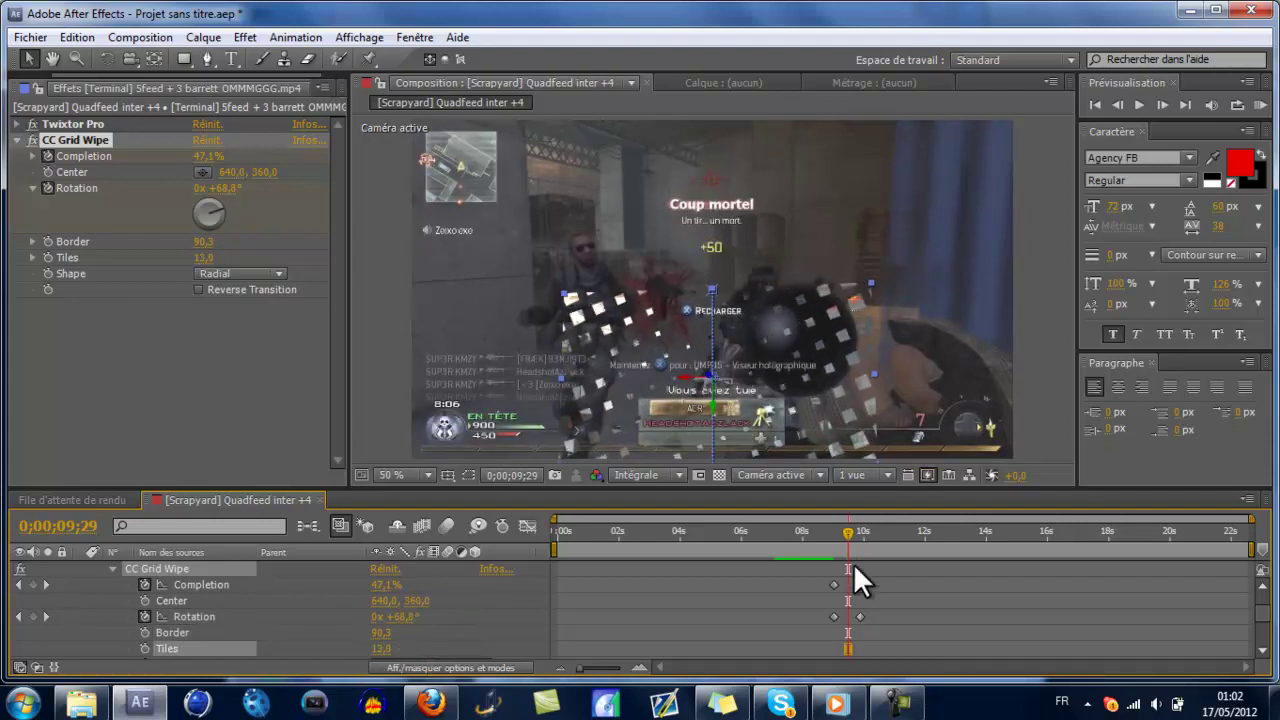
Step: Render a RAM preview of the transition starting from 0;00;07;18 and close the Windows Media Player window
drag(848, 545, 785, 544)
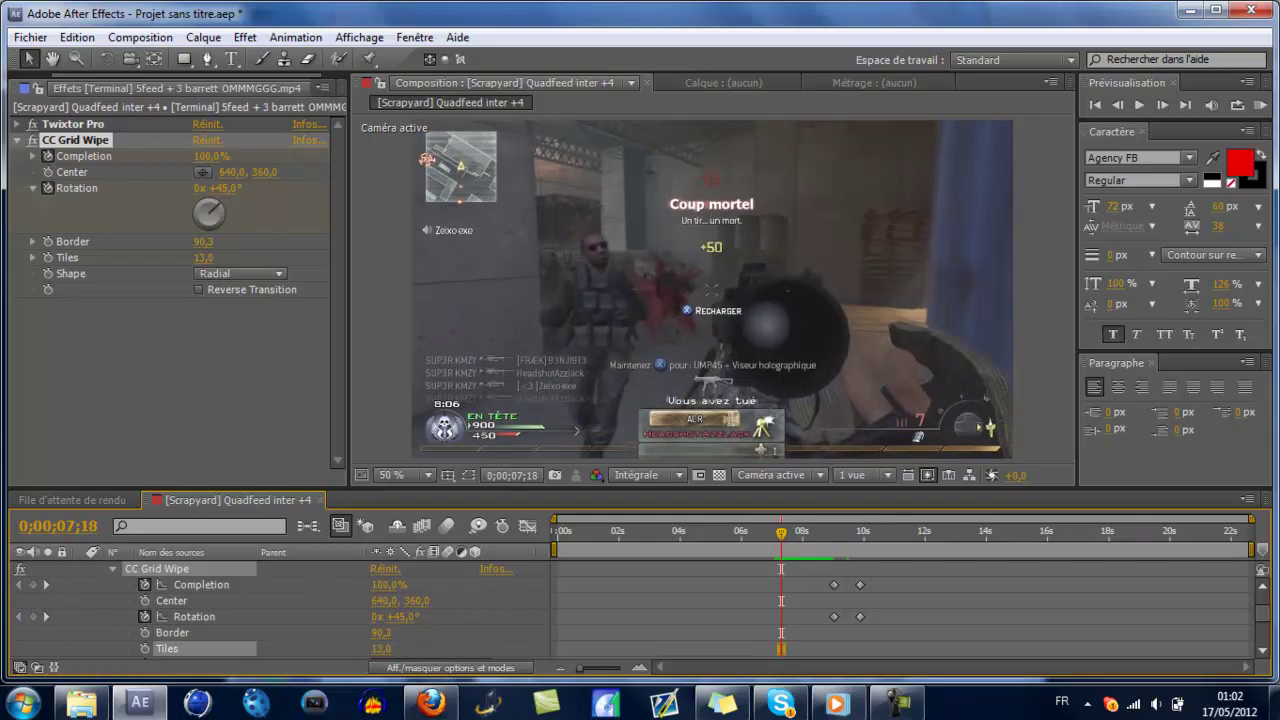
click(1266, 105)
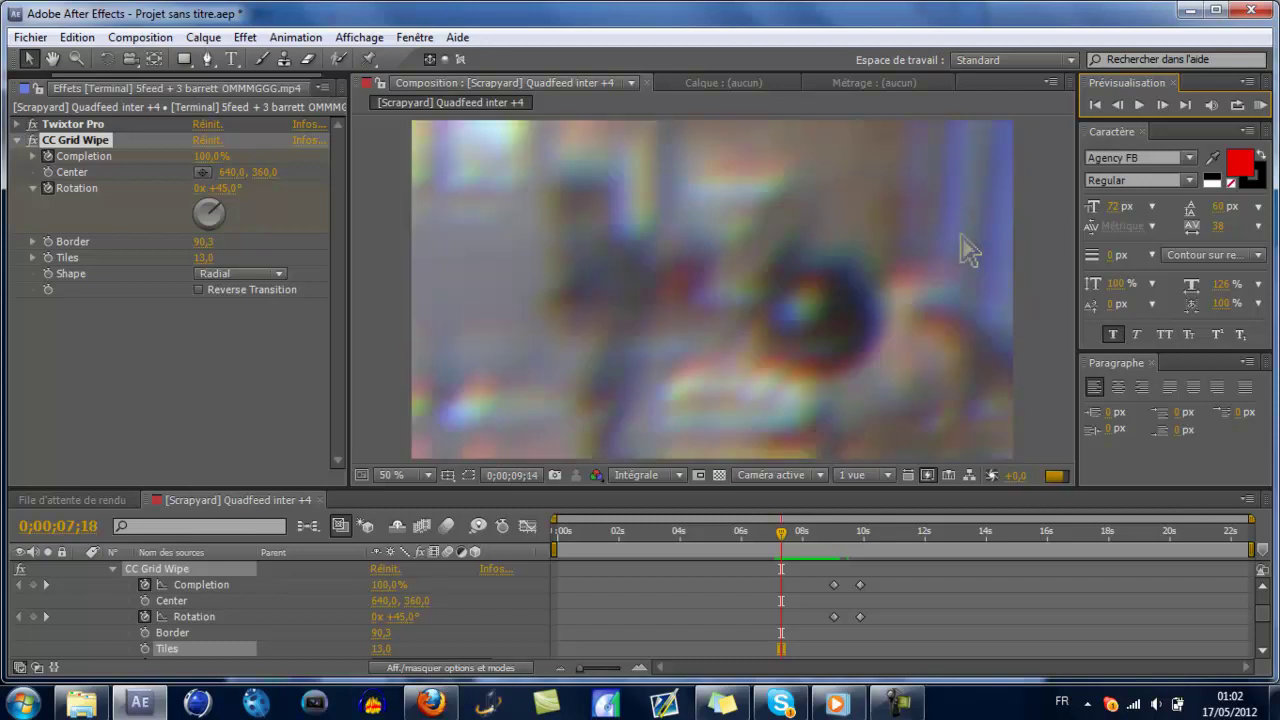
mouse_move(838, 704)
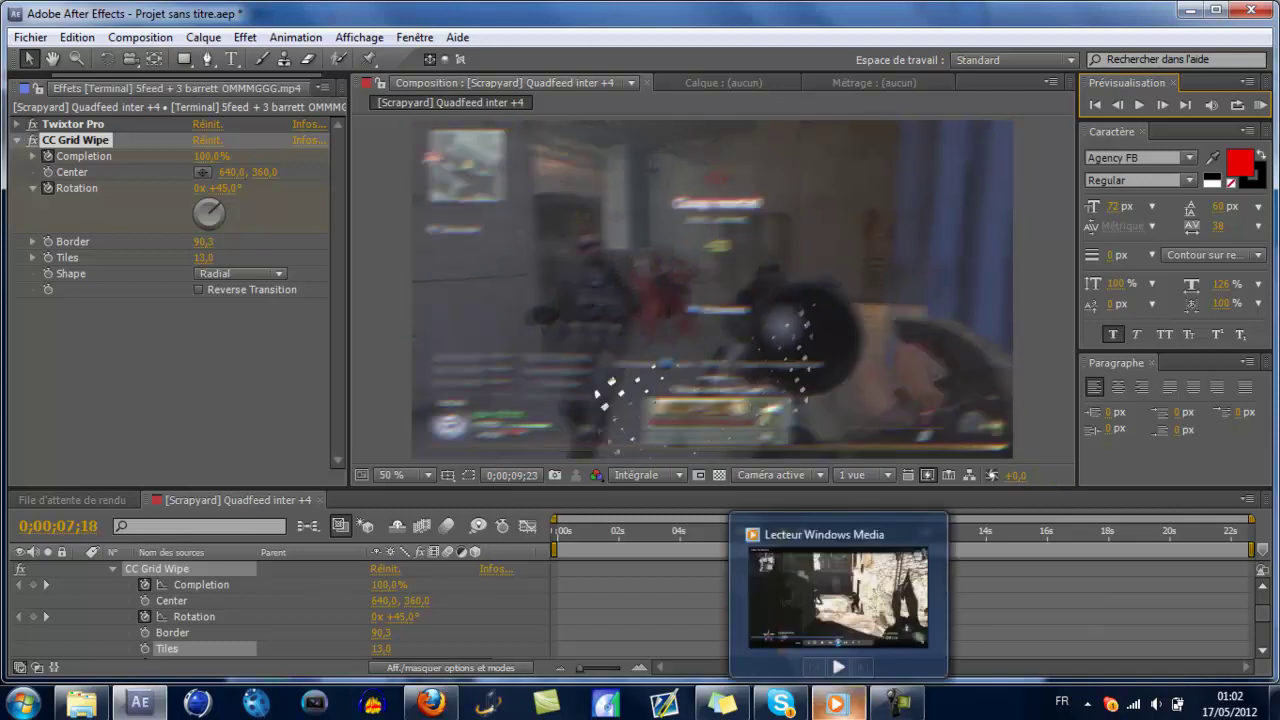
click(838, 595)
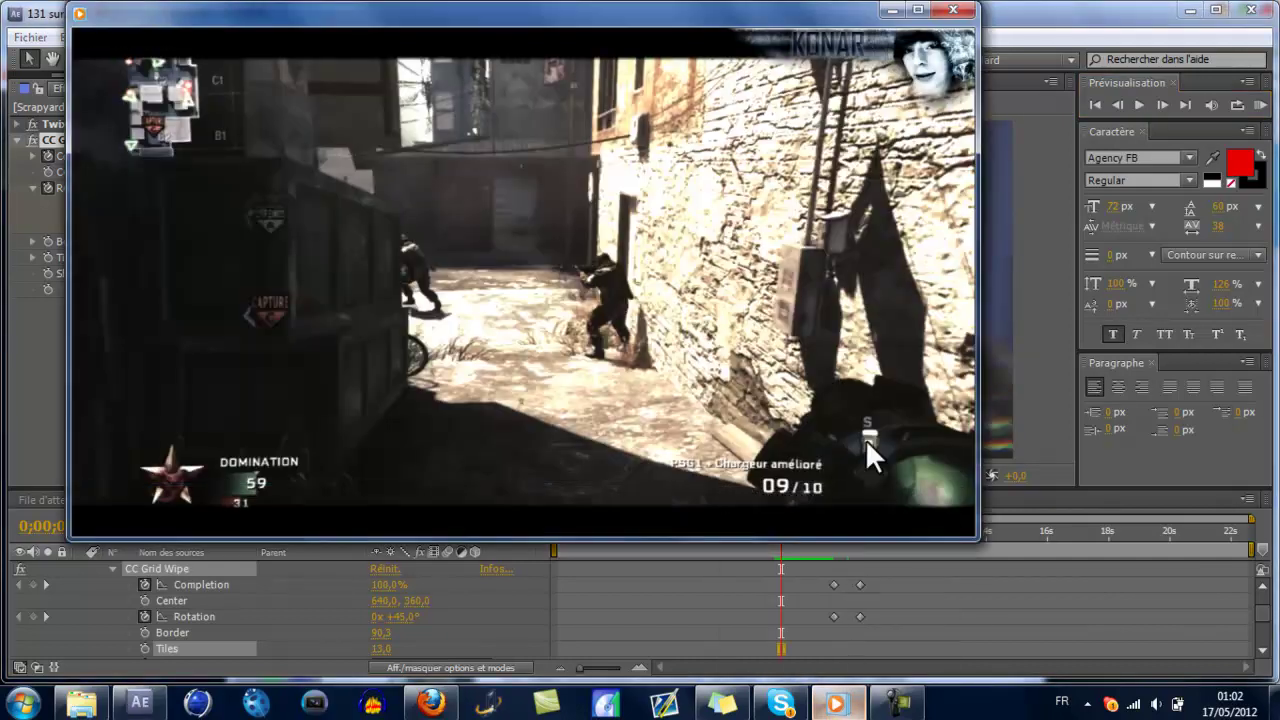
click(950, 12)
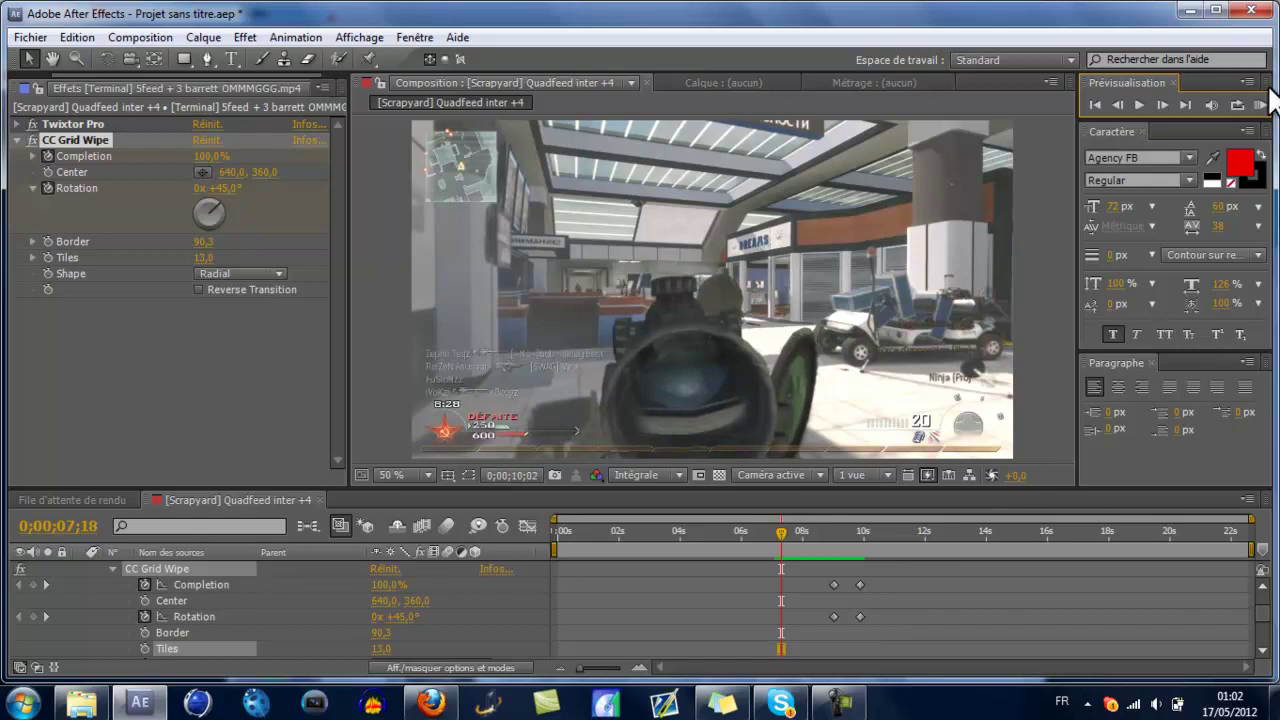
click(1260, 104)
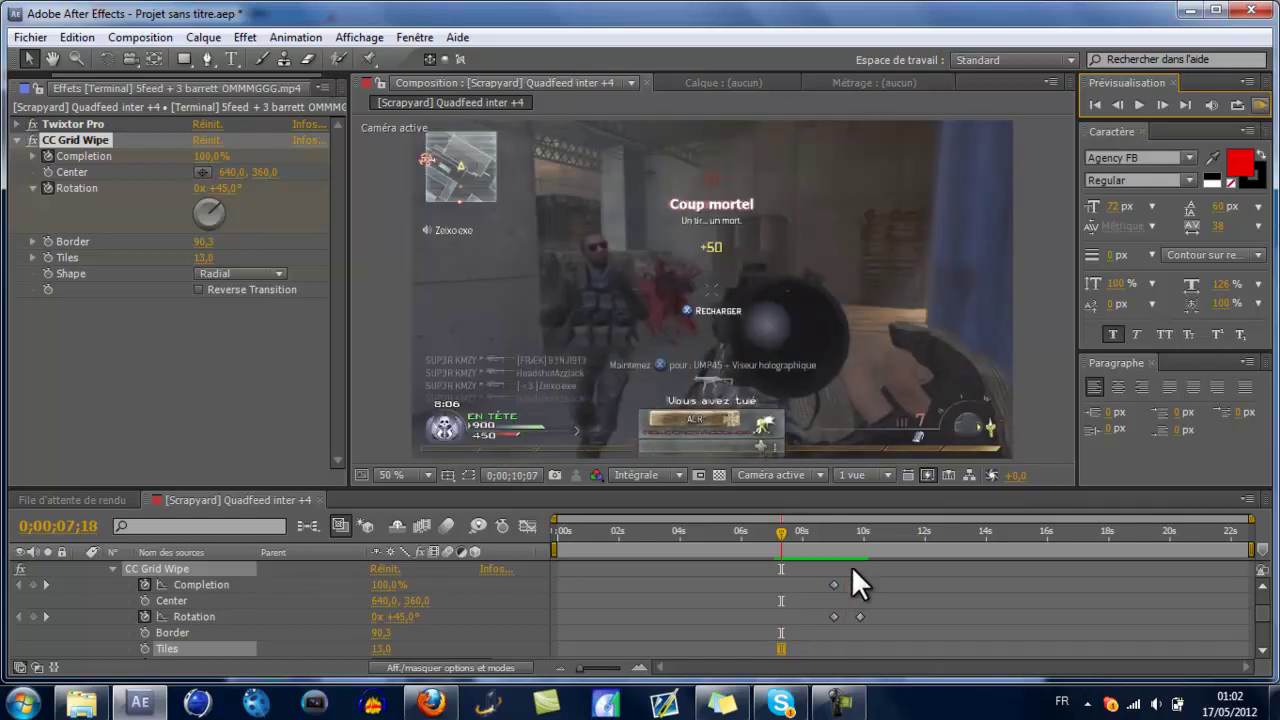
Step: Scrub through the Terminal layer's grid wipe entrance, from 0;00;07;18 through 0;00;09;20 to 0;00;09;59
click(788, 533)
drag(788, 535, 843, 563)
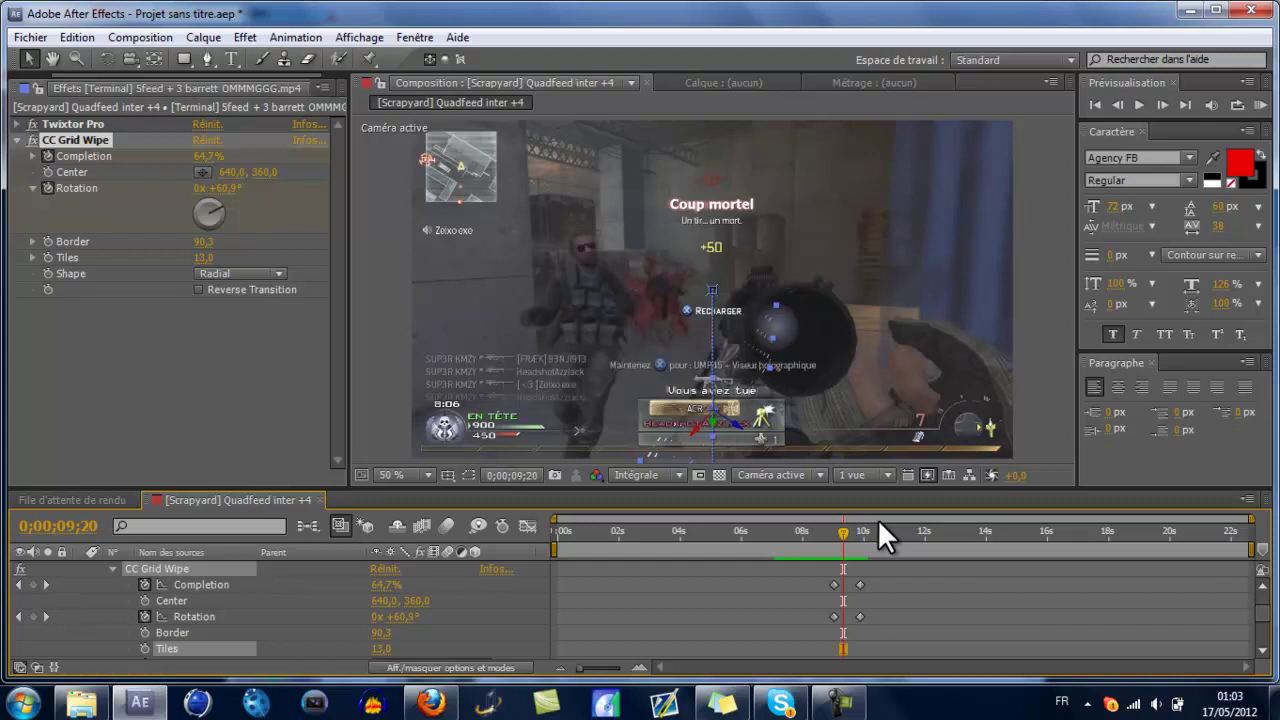
scroll(877, 518, up, 2)
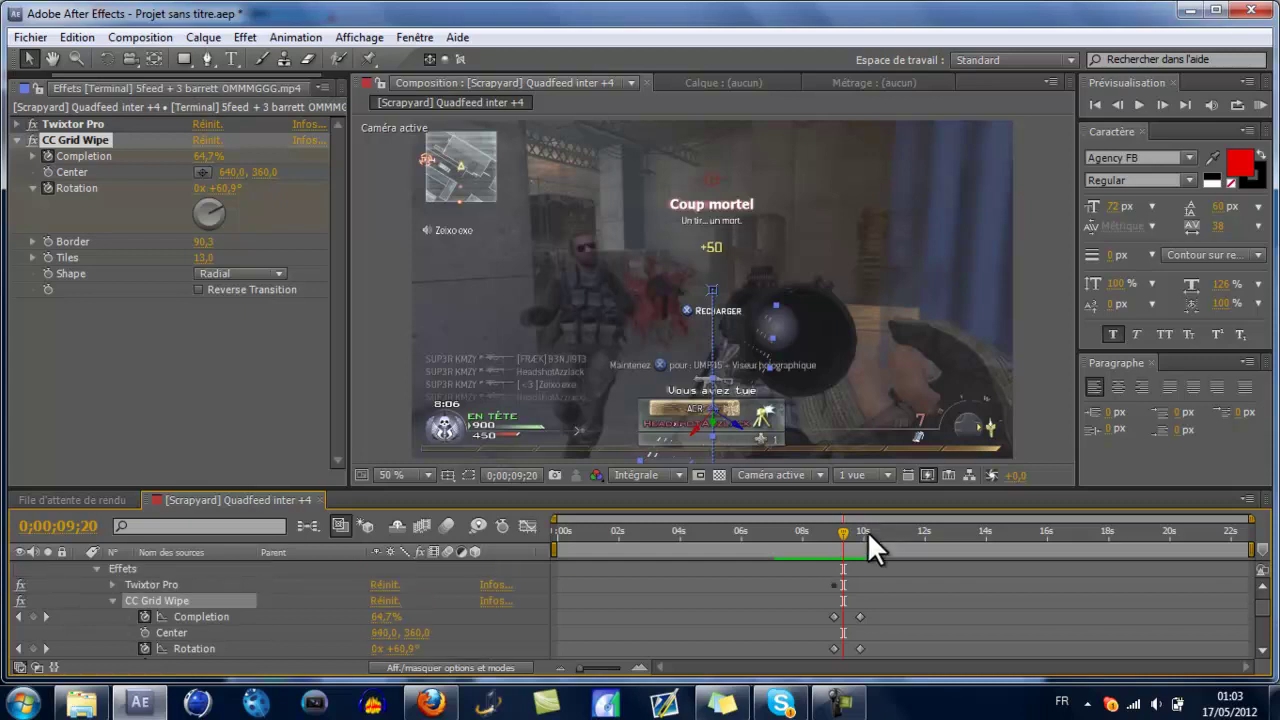
mouse_move(845, 530)
mouse_down()
mouse_move(789, 543)
mouse_move(864, 535)
mouse_up()
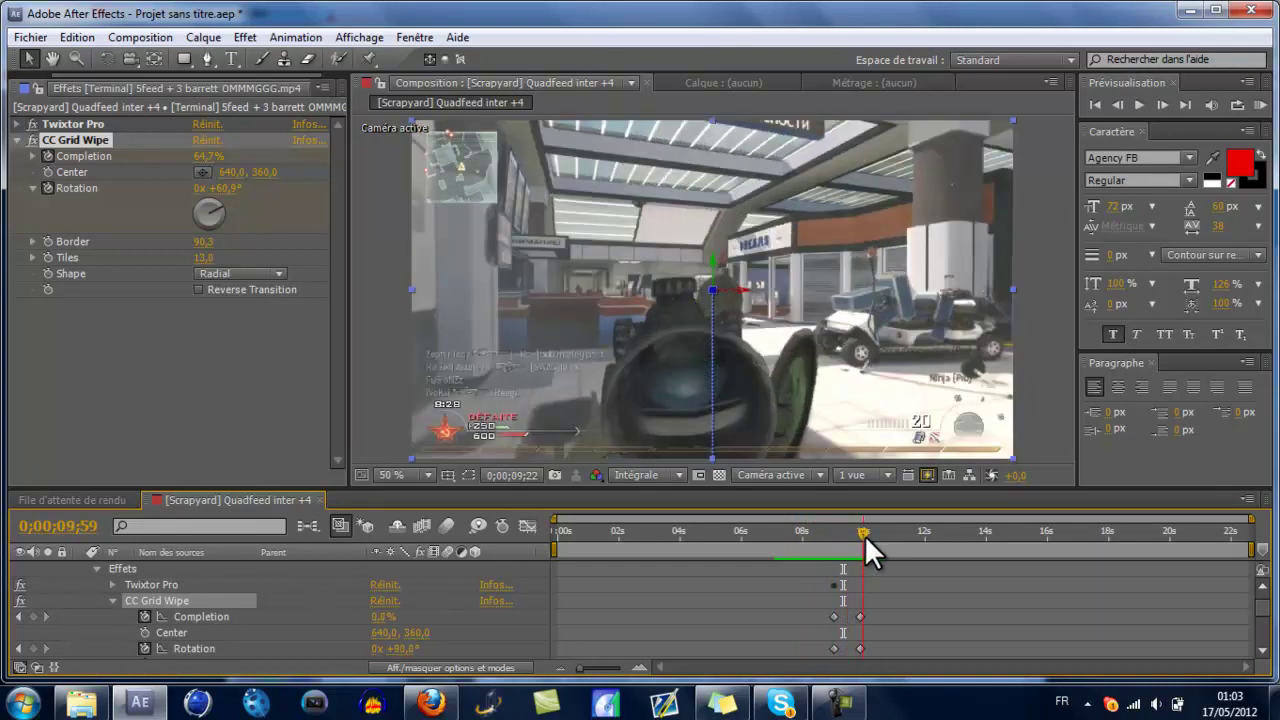